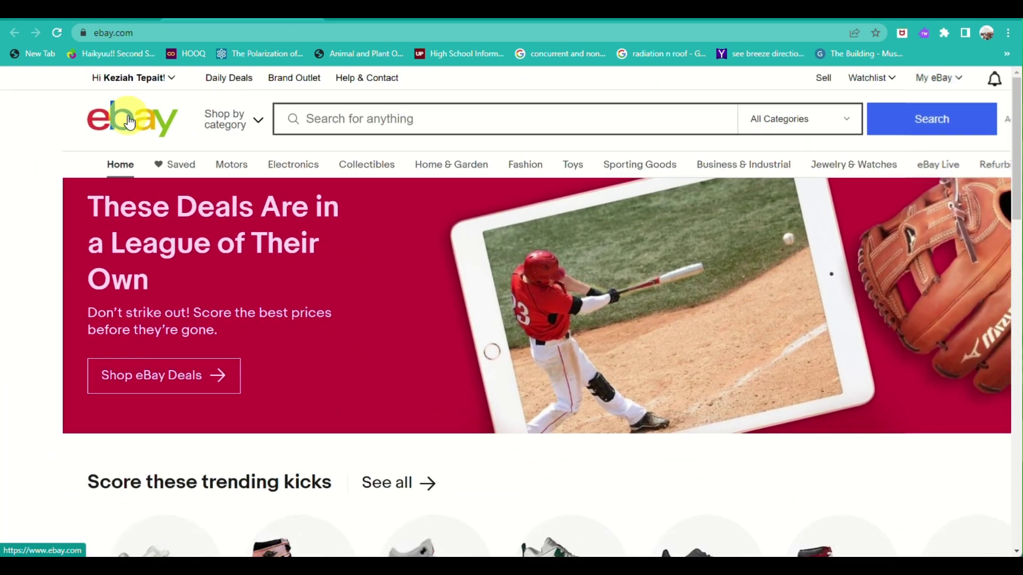
Step: Open eBay's Selling page and scroll through its content
{"action": "scroll", "coordinate": [275, 267], "scroll_direction": "down", "scroll_amount": 10}
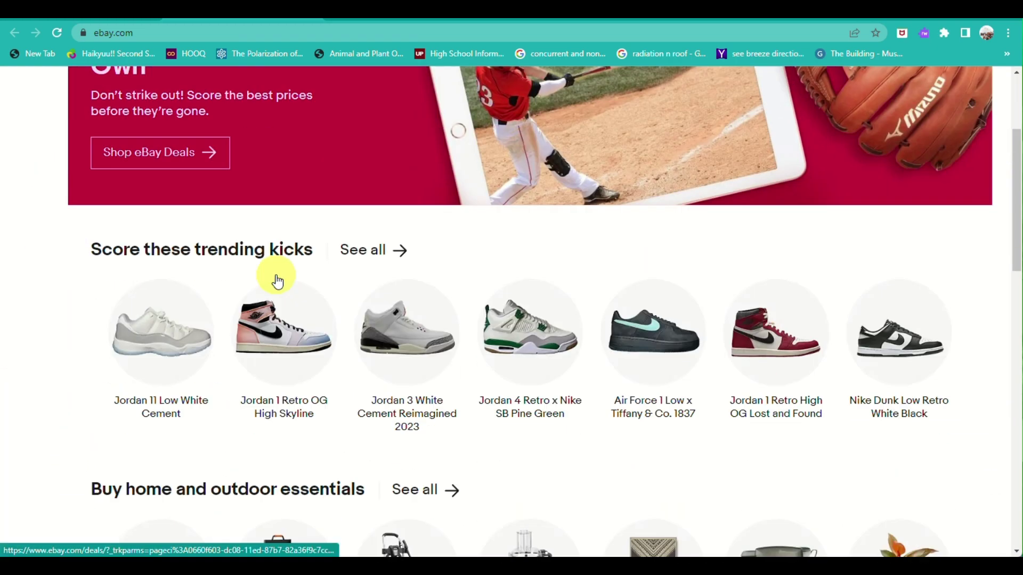
{"action": "scroll", "coordinate": [277, 281], "scroll_direction": "down", "scroll_amount": 8}
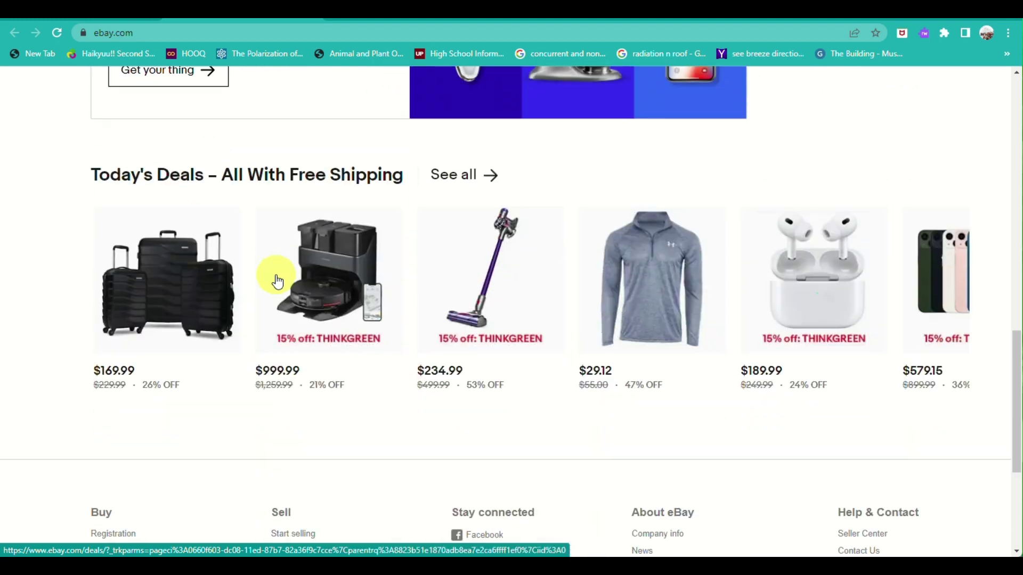
{"action": "scroll", "coordinate": [277, 281], "scroll_direction": "down", "scroll_amount": 5}
{"action": "key", "text": "Home"}
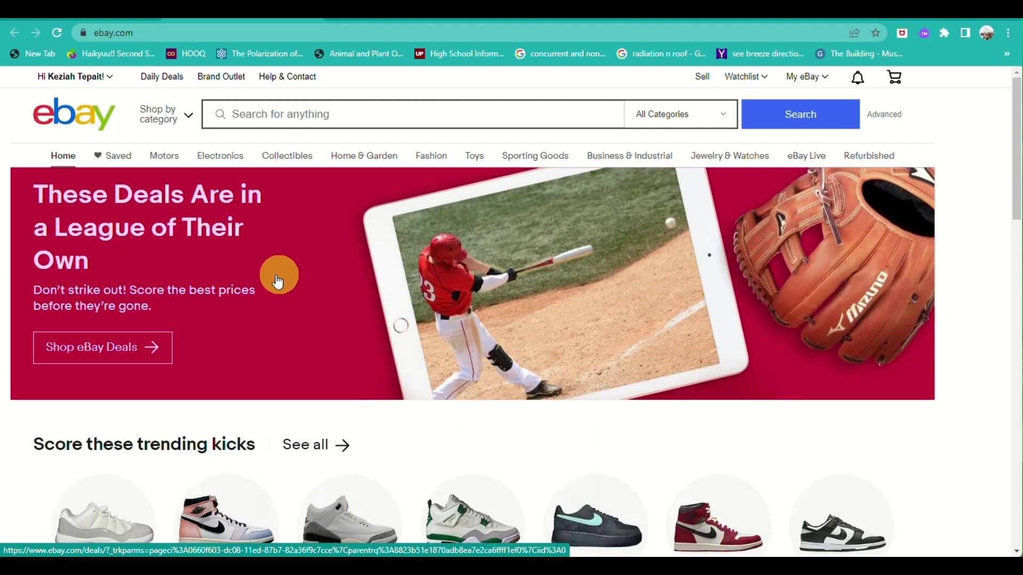
{"action": "left_click", "coordinate": [701, 77]}
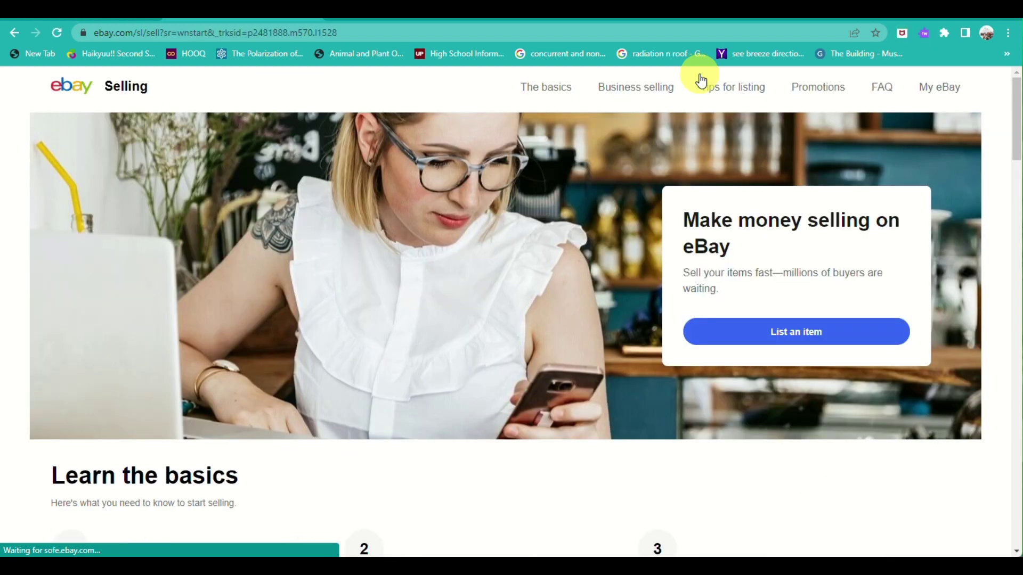
{"action": "scroll", "coordinate": [481, 241], "scroll_direction": "down", "scroll_amount": 5}
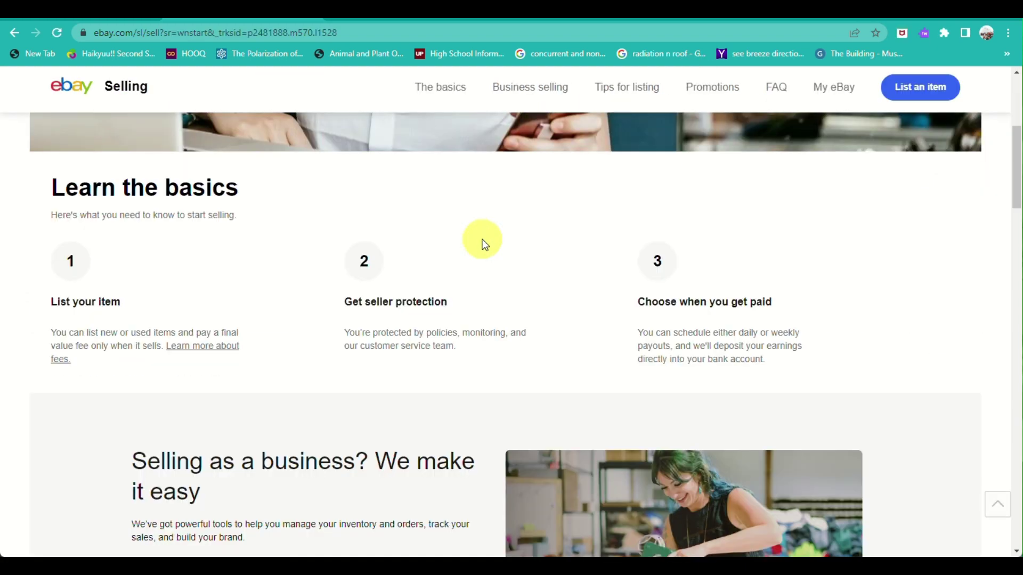
{"action": "scroll", "coordinate": [482, 238], "scroll_direction": "down", "scroll_amount": 7}
{"action": "scroll", "coordinate": [482, 239], "scroll_direction": "up", "scroll_amount": 9}
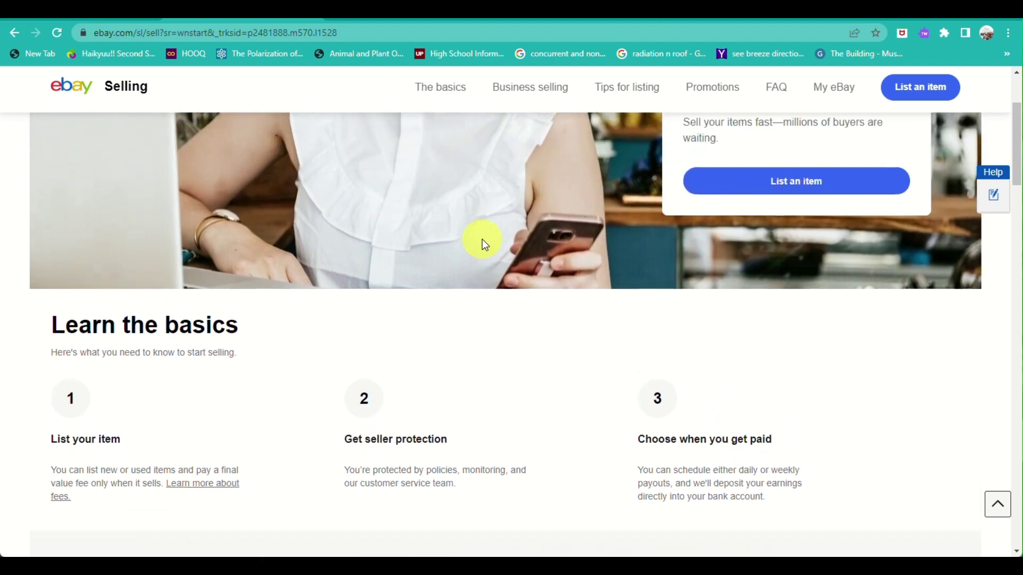
{"action": "scroll", "coordinate": [482, 238], "scroll_direction": "up", "scroll_amount": 3}
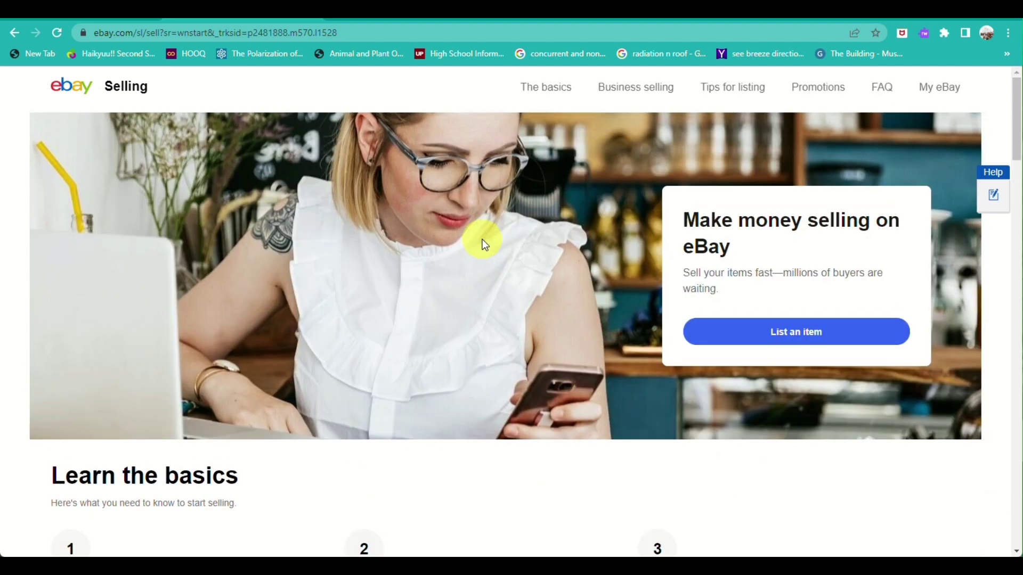
Step: Check the My eBay account page, return to Selling, then switch to the CJdropshipping sign-in tab
{"action": "left_click", "coordinate": [940, 95]}
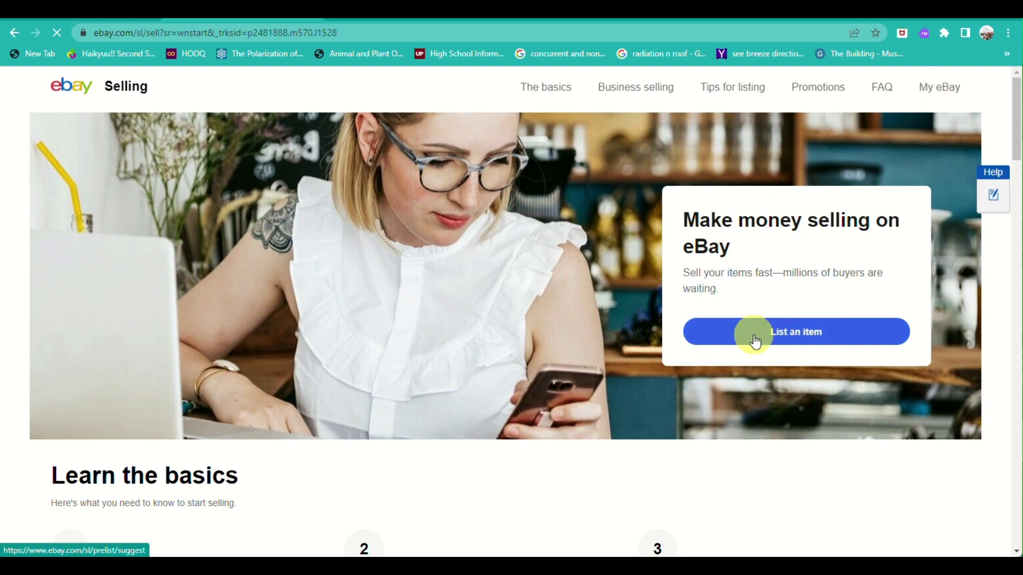
{"action": "scroll", "coordinate": [403, 236], "scroll_direction": "down", "scroll_amount": 7}
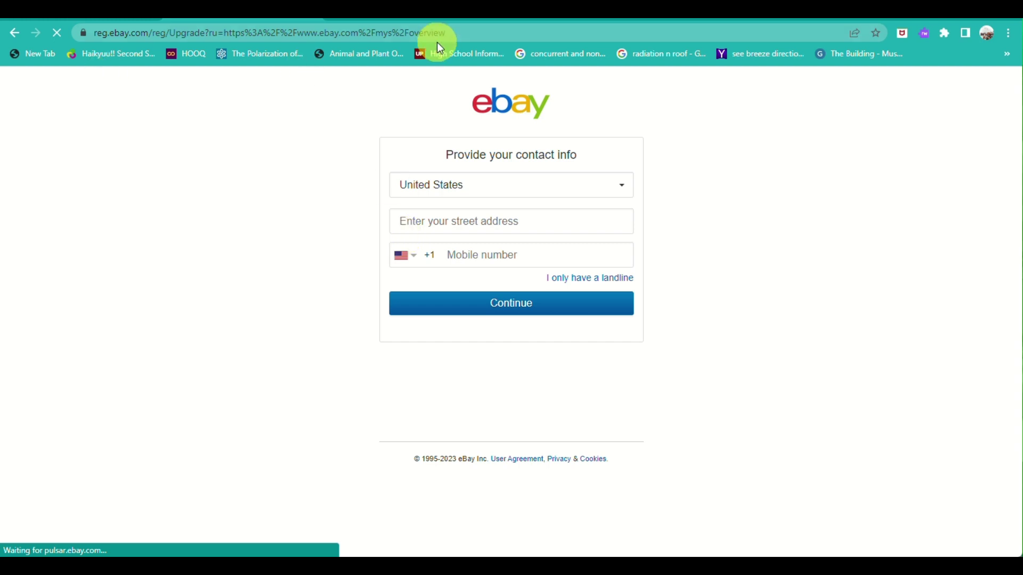
{"action": "left_click", "coordinate": [14, 32]}
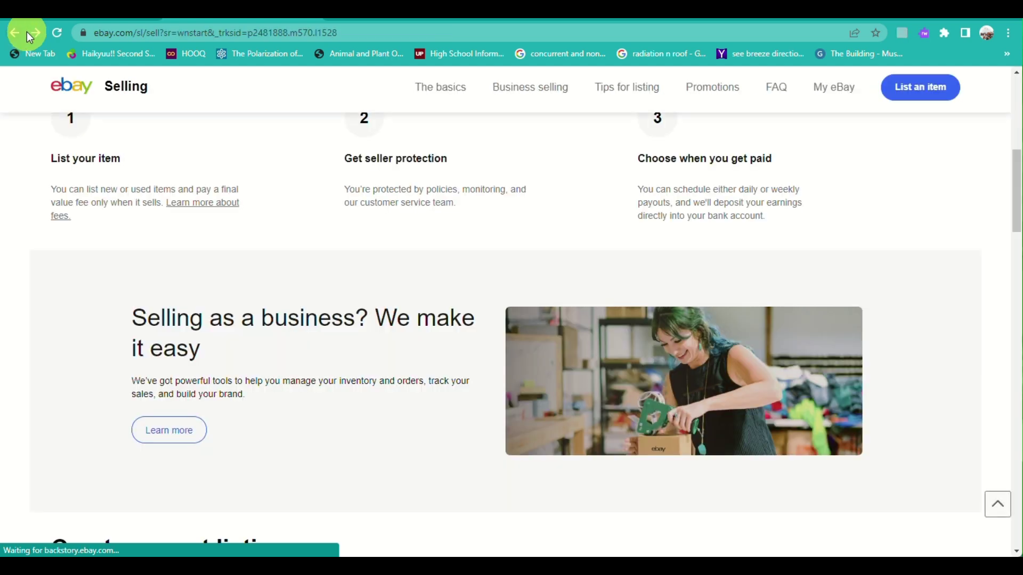
{"action": "scroll", "coordinate": [390, 107], "scroll_direction": "up", "scroll_amount": 7}
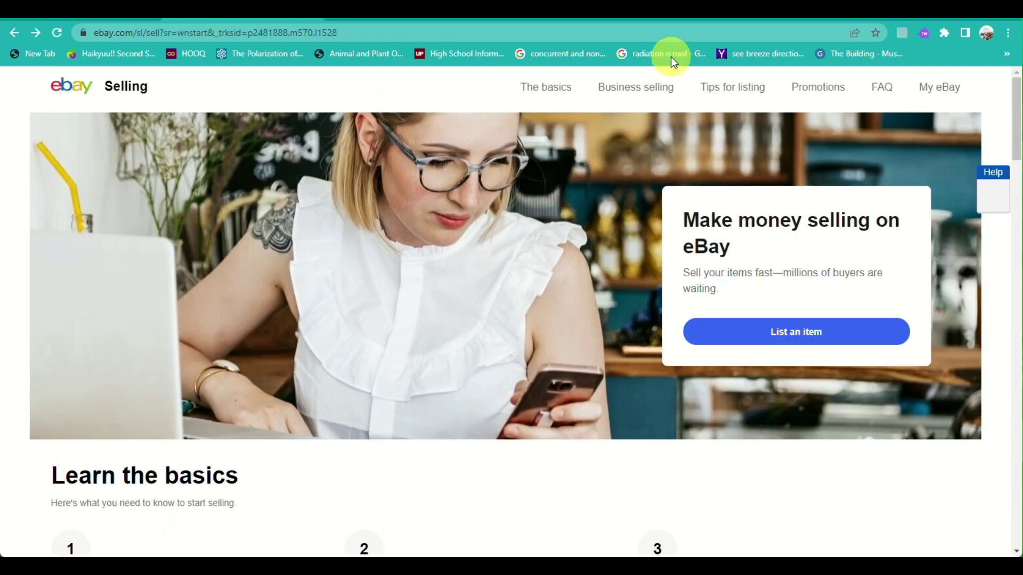
{"action": "left_click", "coordinate": [387, 12]}
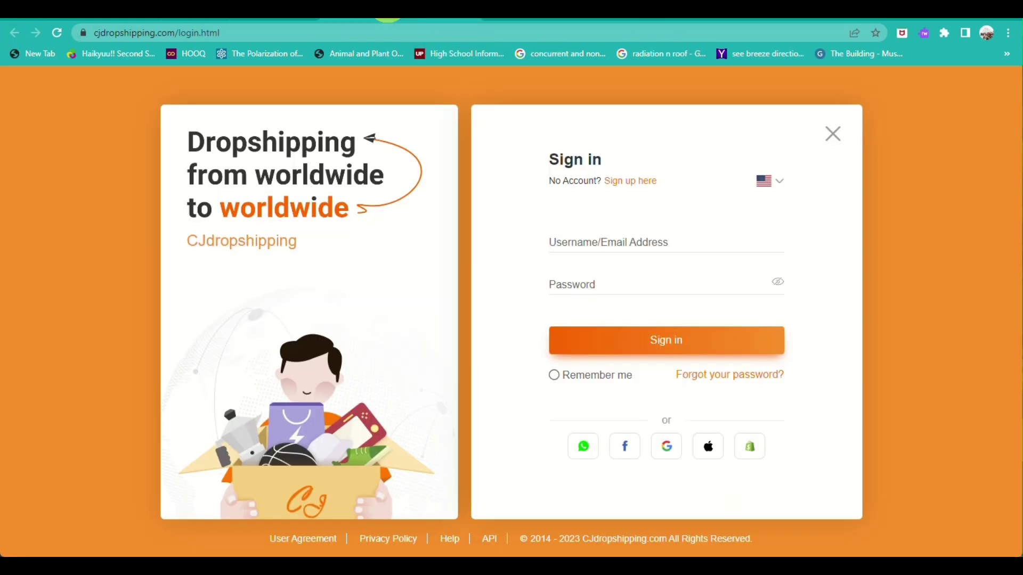
Step: Leave the CJdropshipping login page for the 'Sign up here' registration form
{"action": "left_click", "coordinate": [96, 32]}
{"action": "double_click", "coordinate": [158, 33]}
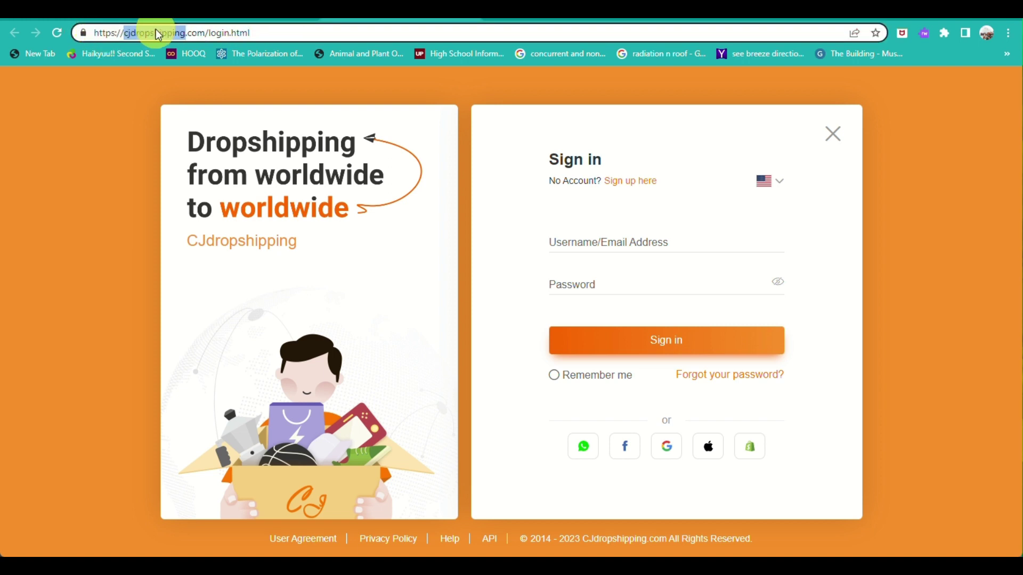
{"action": "left_click", "coordinate": [129, 225]}
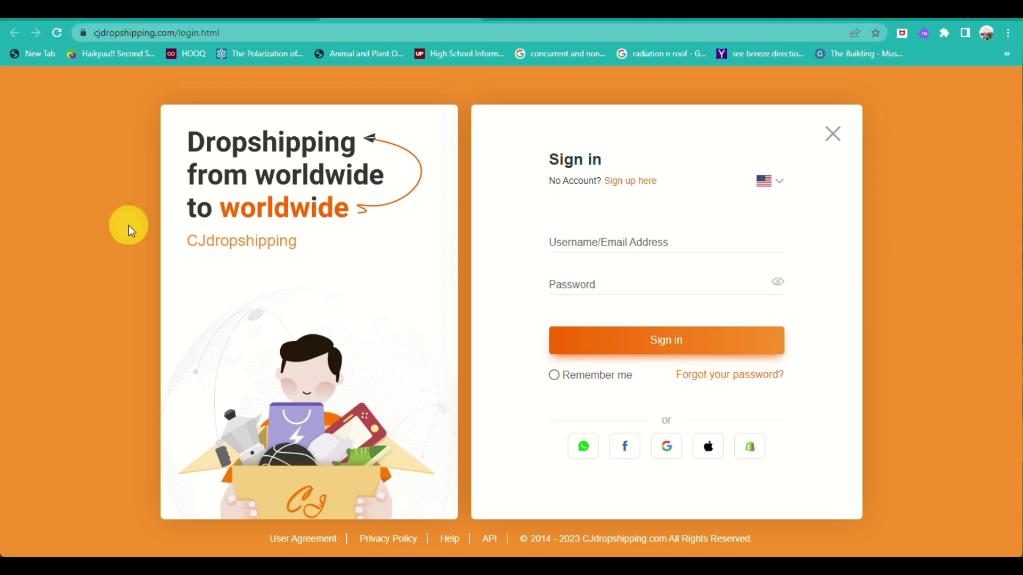
{"action": "left_click", "coordinate": [602, 248]}
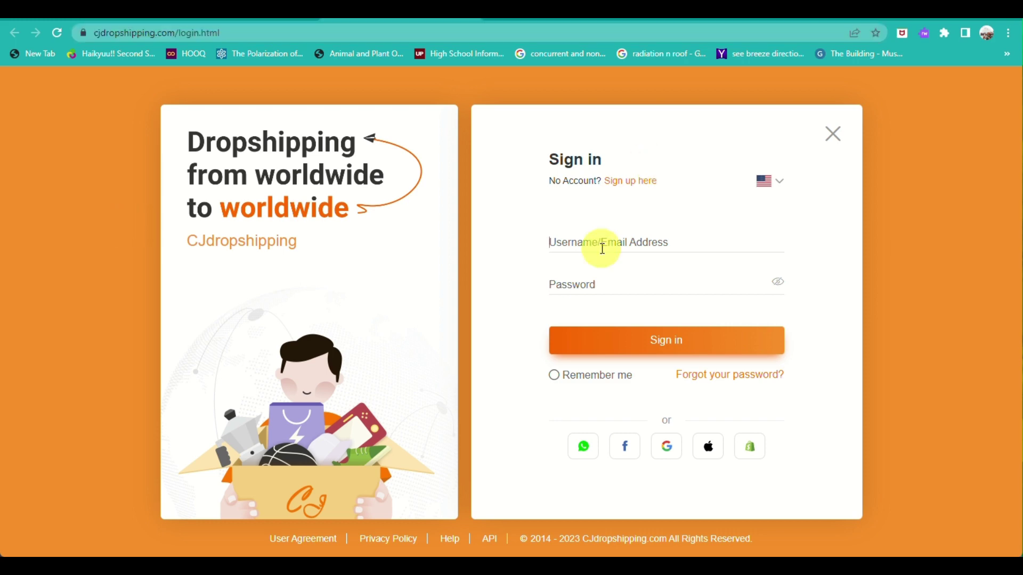
{"action": "left_click", "coordinate": [627, 192]}
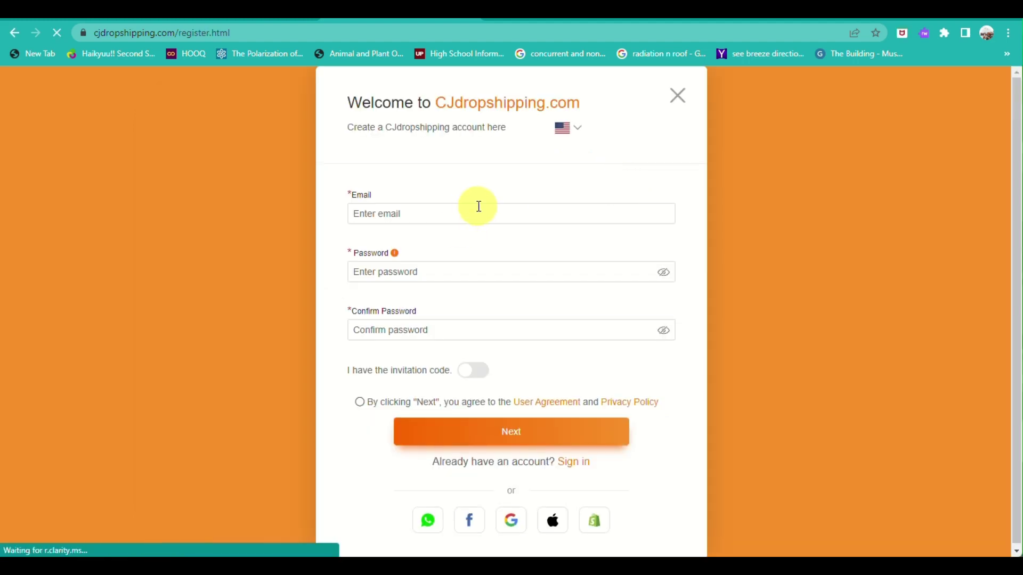
Step: Enter the account e-mail, then type the password and its confirmation
{"action": "left_click", "coordinate": [479, 206]}
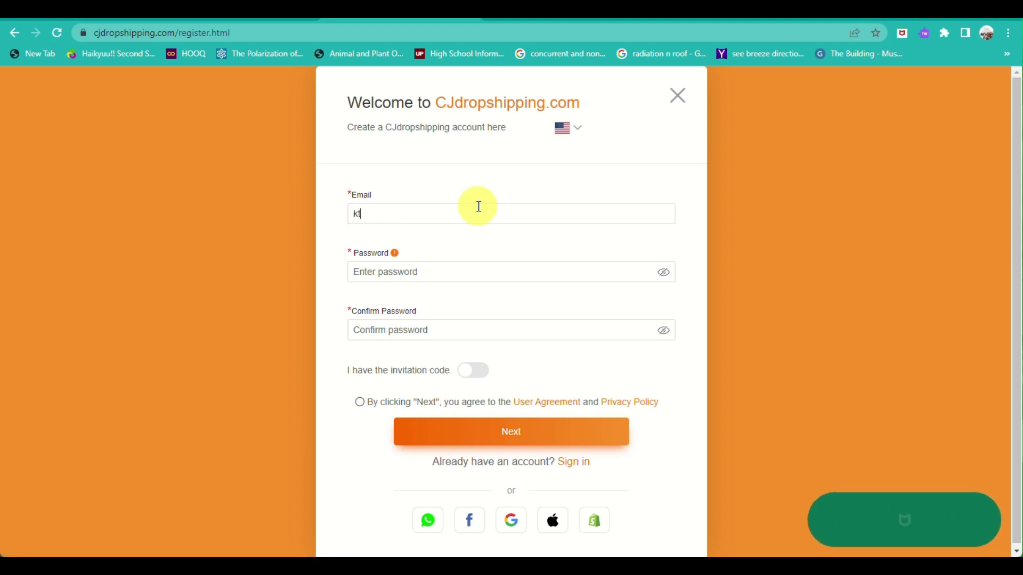
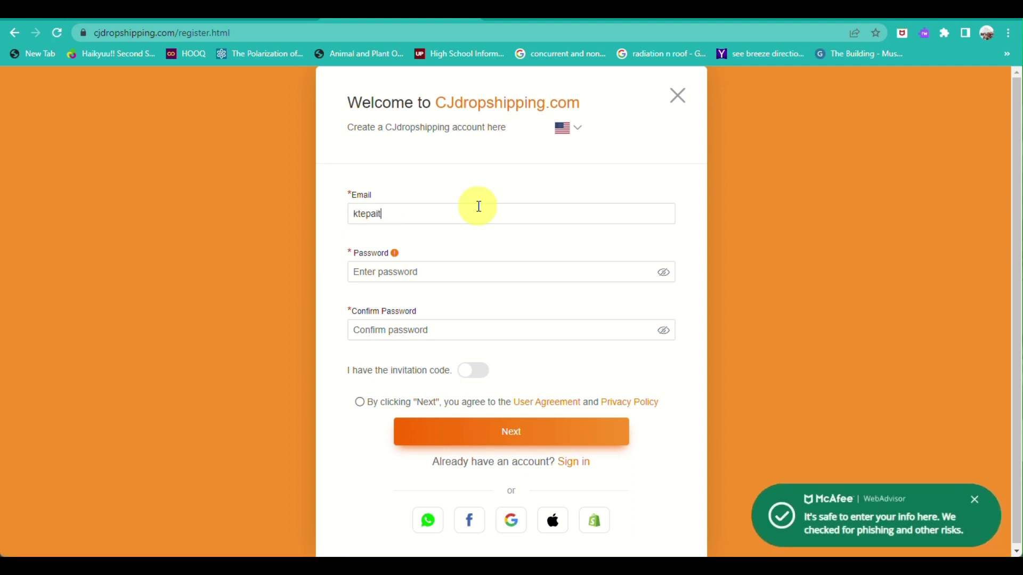
{"action": "left_click", "coordinate": [468, 280]}
{"action": "type", "text": "••"}
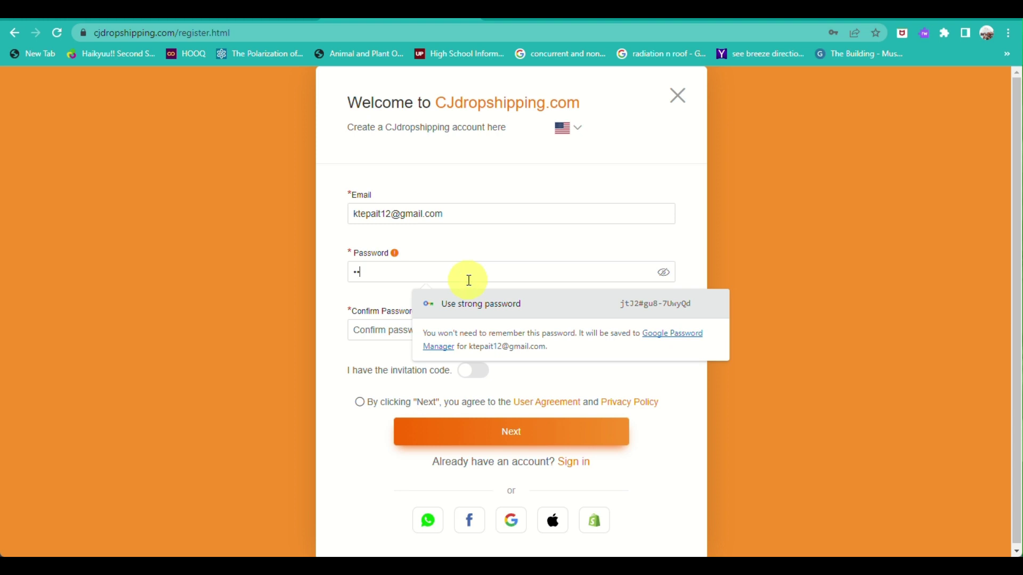
{"action": "key", "text": "BackSpace"}
{"action": "key", "text": "BackSpace"}
{"action": "type", "text": "••••••••"}
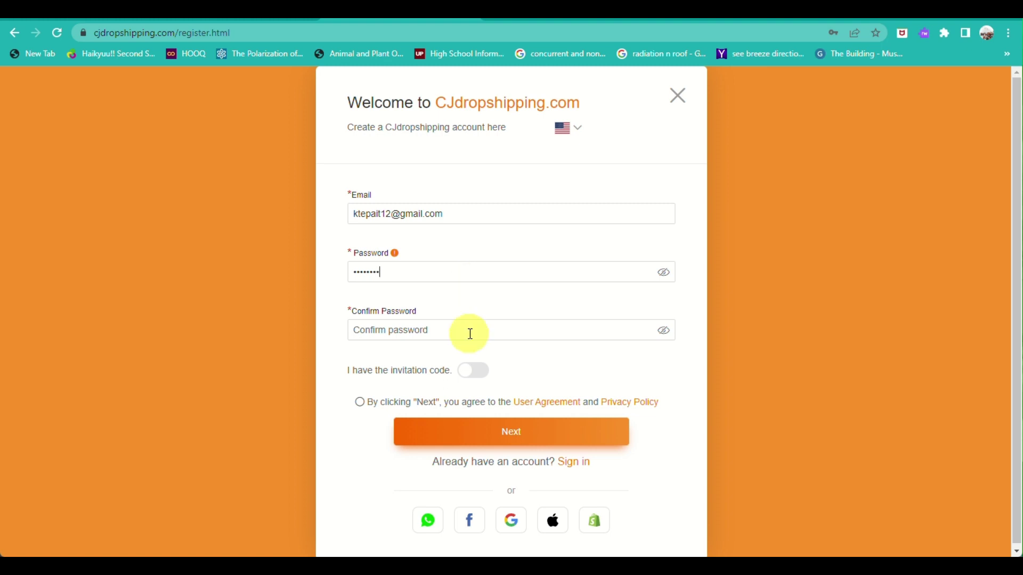
{"action": "left_click", "coordinate": [470, 332]}
{"action": "type", "text": "••••••••"}
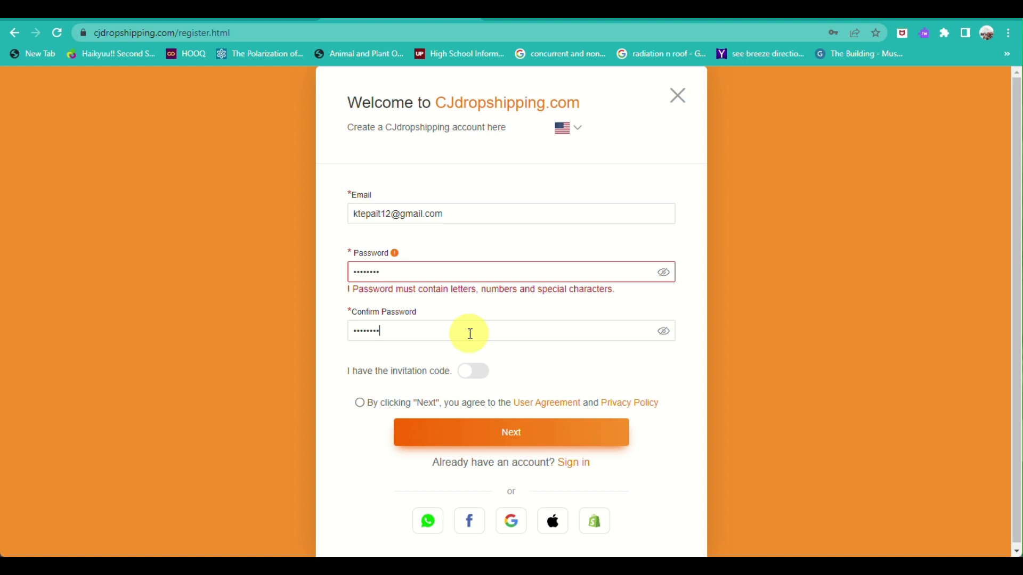
Step: Correct the passwords until they match, accept the User Agreement and Privacy Policy, and continue
{"action": "left_click", "coordinate": [394, 272]}
{"action": "left_click", "coordinate": [399, 327]}
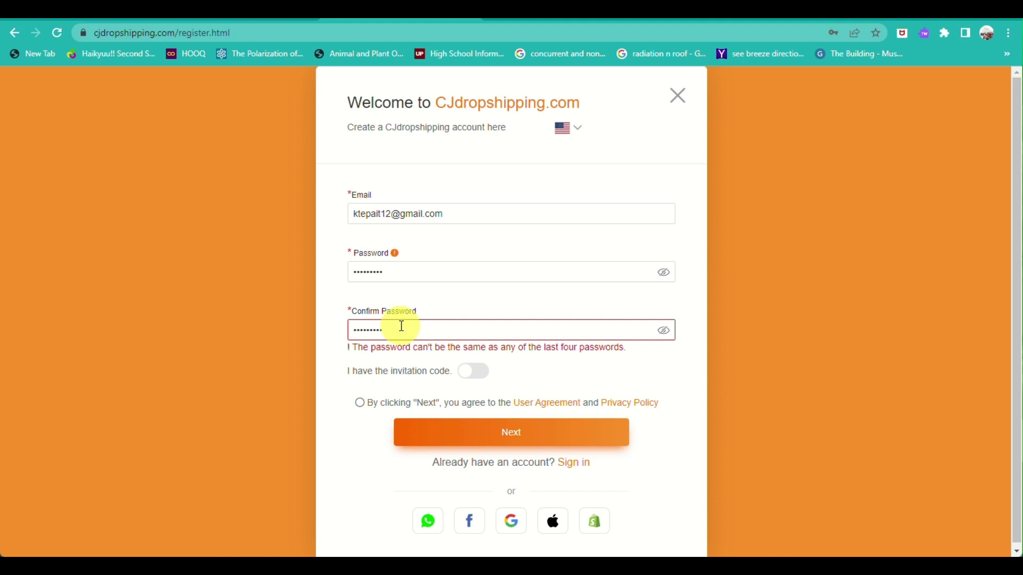
{"action": "left_click", "coordinate": [358, 328]}
{"action": "left_click", "coordinate": [357, 272]}
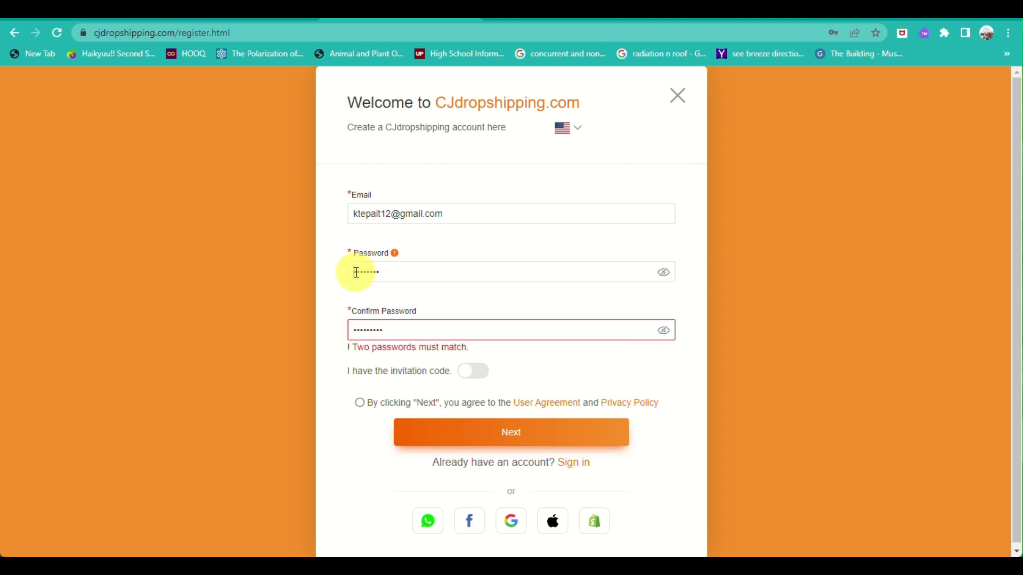
{"action": "type", "text": "k"}
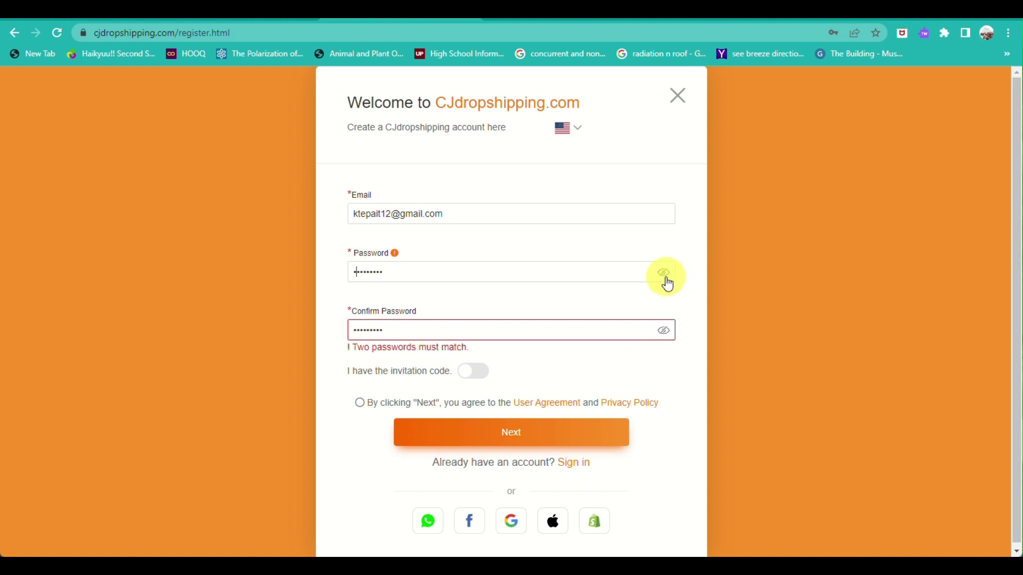
{"action": "left_click", "coordinate": [666, 279]}
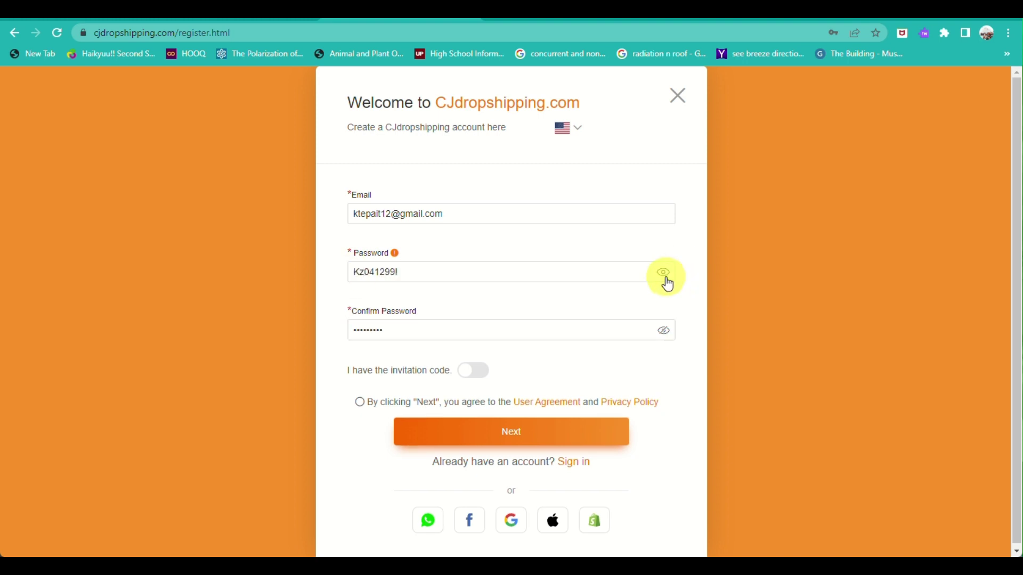
{"action": "left_click", "coordinate": [664, 334]}
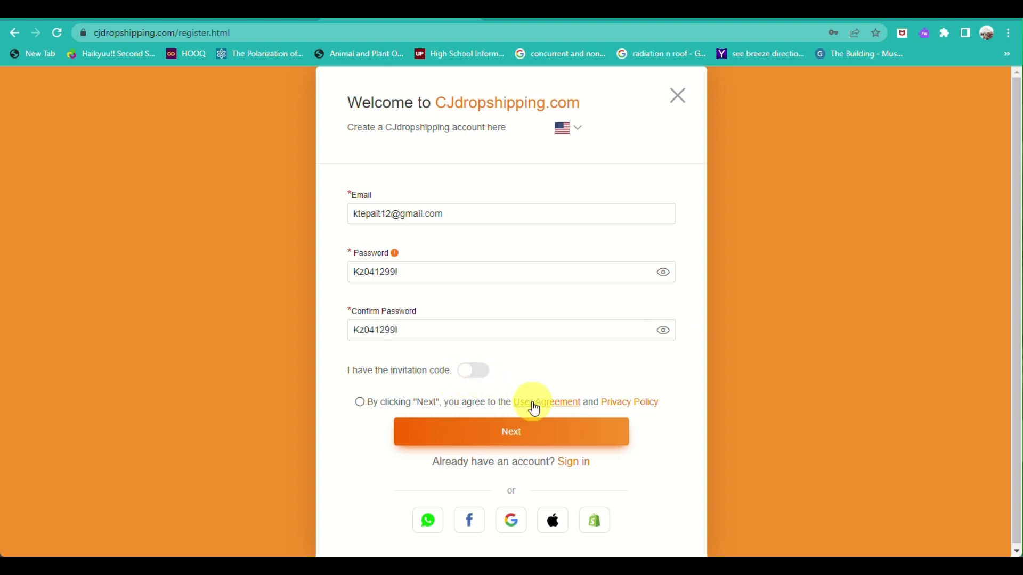
{"action": "scroll", "coordinate": [534, 410], "scroll_direction": "down", "scroll_amount": 1}
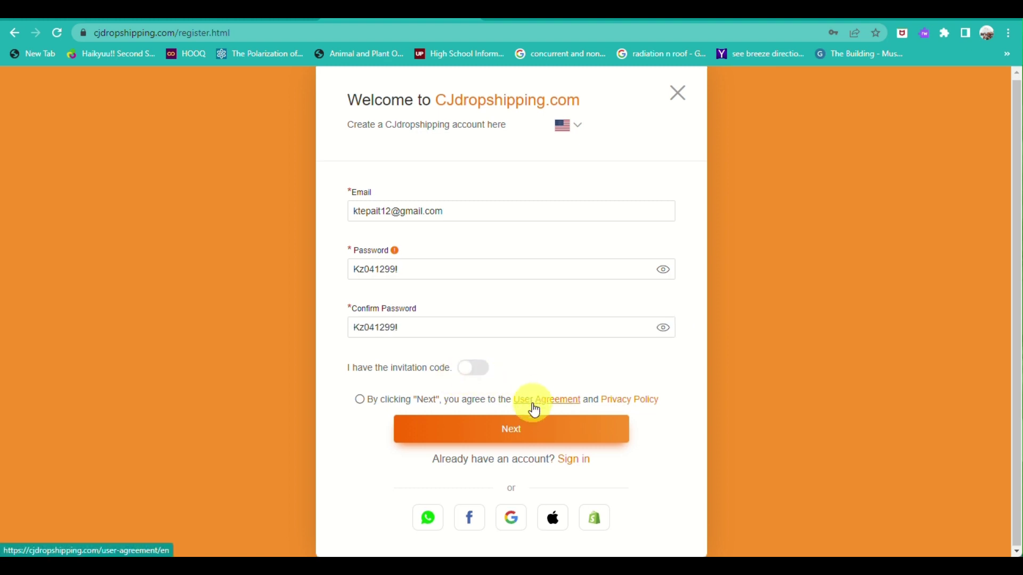
{"action": "left_click", "coordinate": [360, 403]}
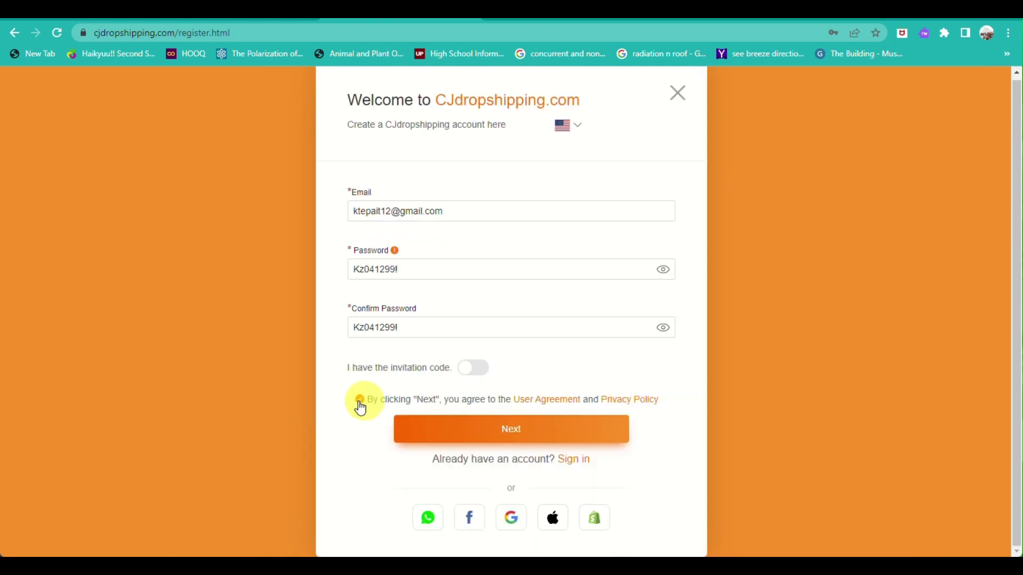
{"action": "left_click", "coordinate": [514, 426]}
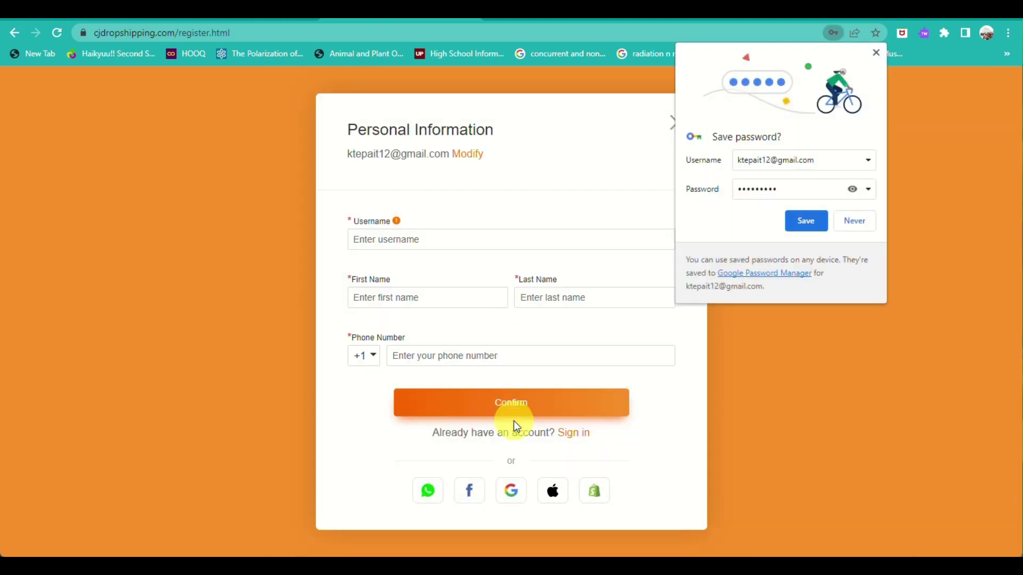
Step: Decline saving the password, enter a username, and autofill the name and phone number
{"action": "left_click", "coordinate": [854, 227]}
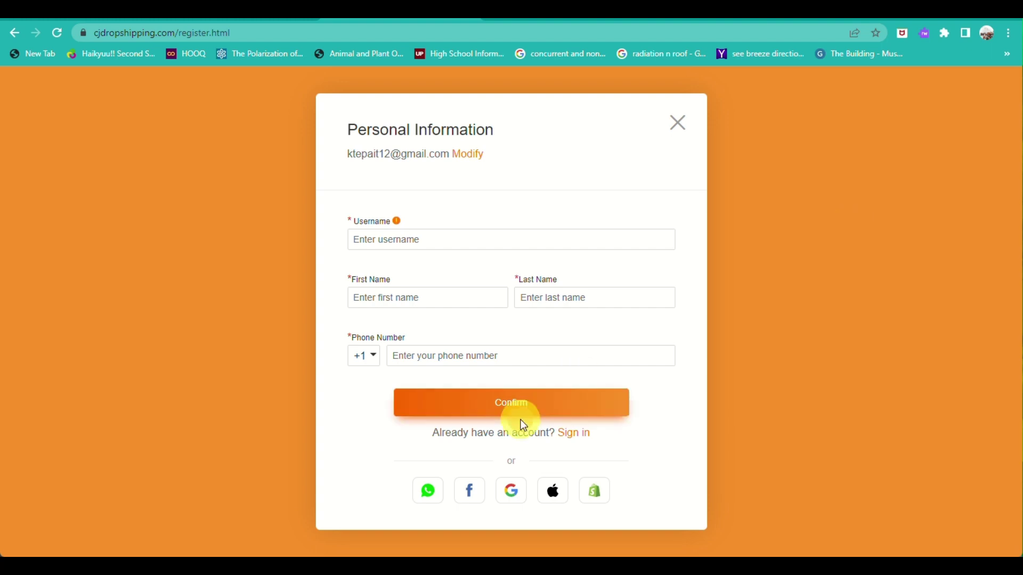
{"action": "left_click", "coordinate": [382, 235]}
{"action": "type", "text": "ar"}
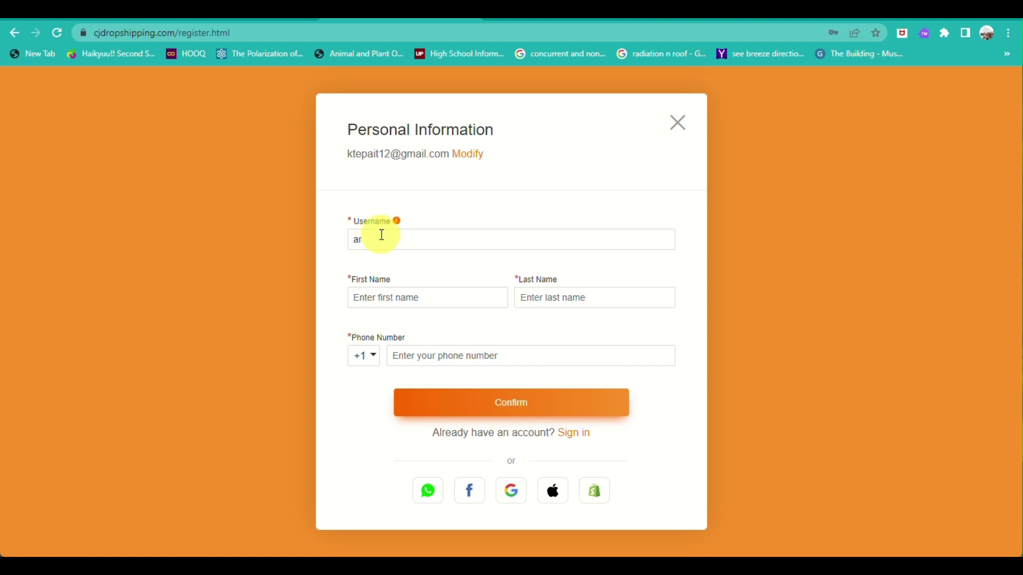
{"action": "type", "text": "kiwo"}
{"action": "type", "text": "rkz"}
{"action": "left_click", "coordinate": [405, 299]}
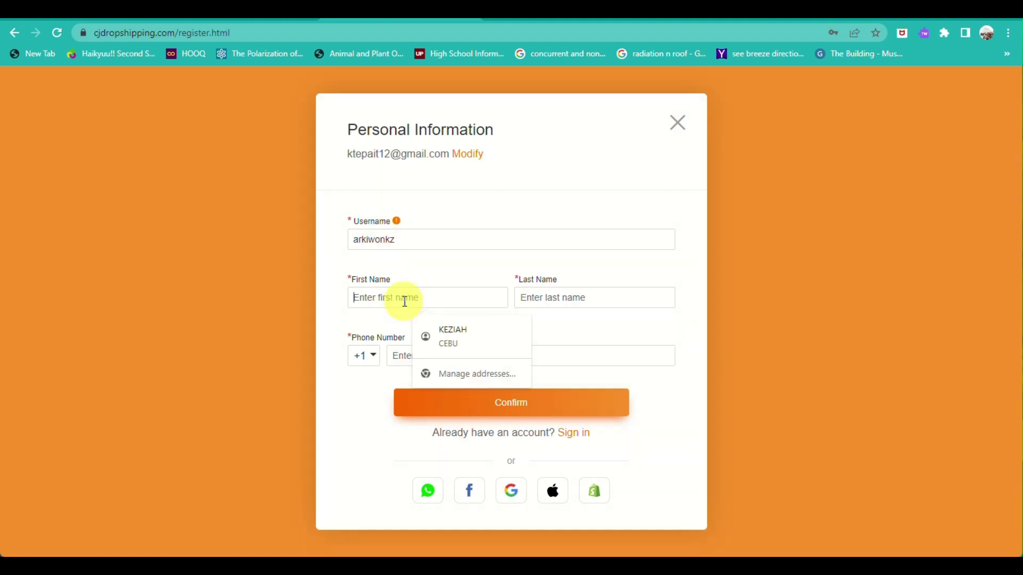
{"action": "left_click", "coordinate": [452, 334]}
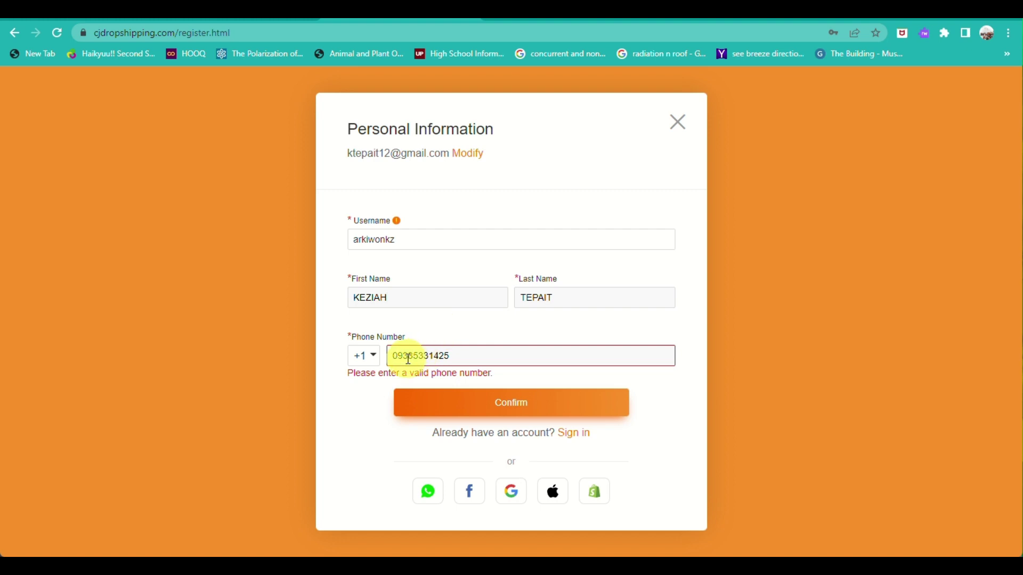
Step: Set the phone country code to Philippines +63 and confirm the registration
{"action": "left_click", "coordinate": [373, 361]}
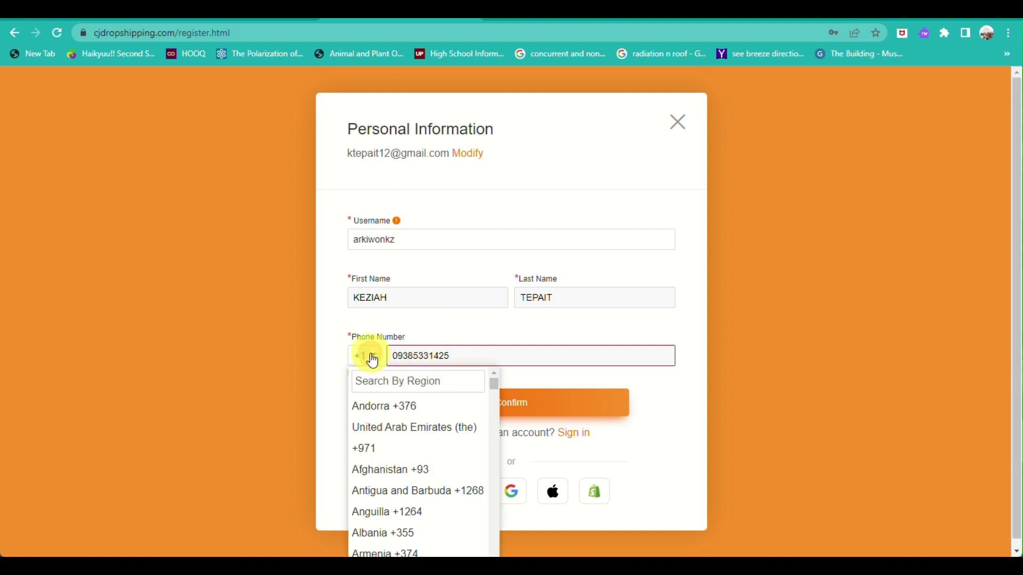
{"action": "left_click", "coordinate": [385, 389]}
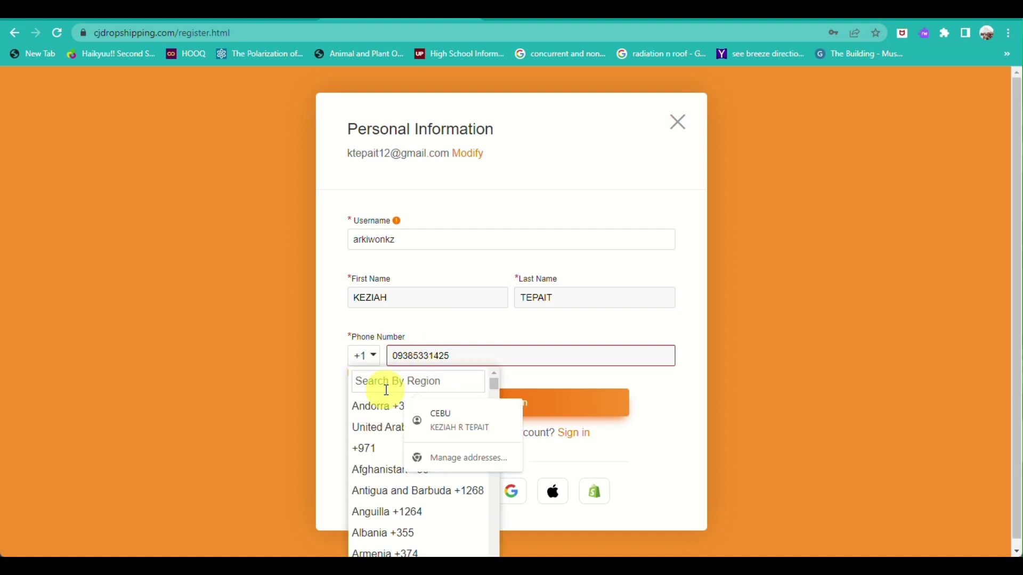
{"action": "type", "text": "ph"}
{"action": "left_click", "coordinate": [386, 406]}
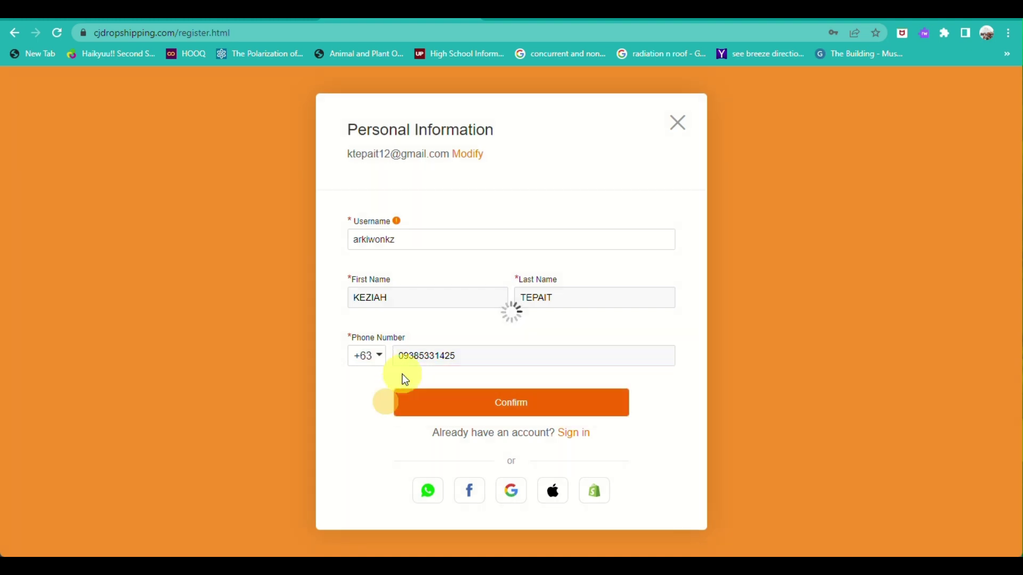
{"action": "left_click", "coordinate": [494, 408]}
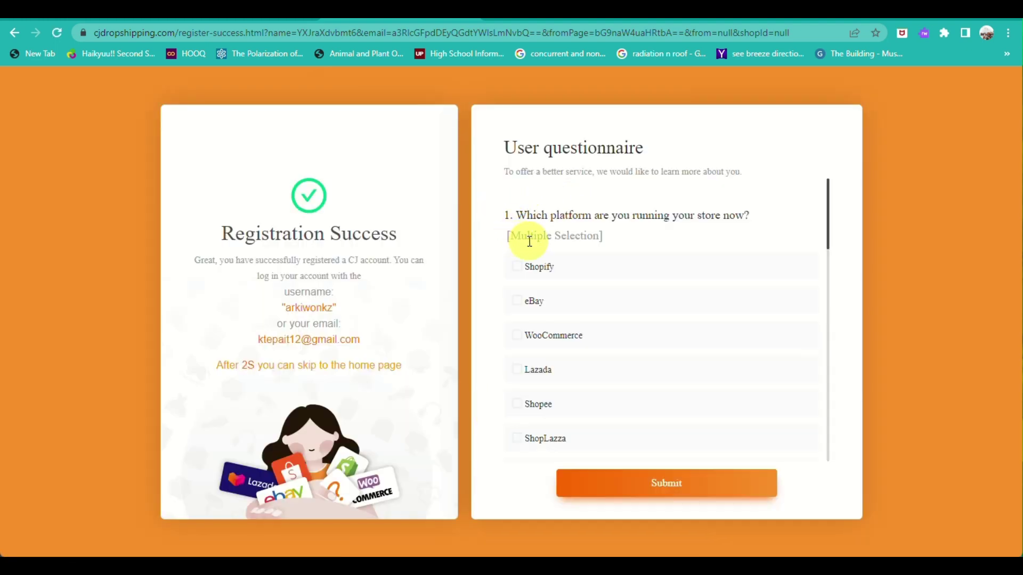
Step: Answer eBay as the only store platform and 0 orders per day
{"action": "left_click", "coordinate": [516, 269]}
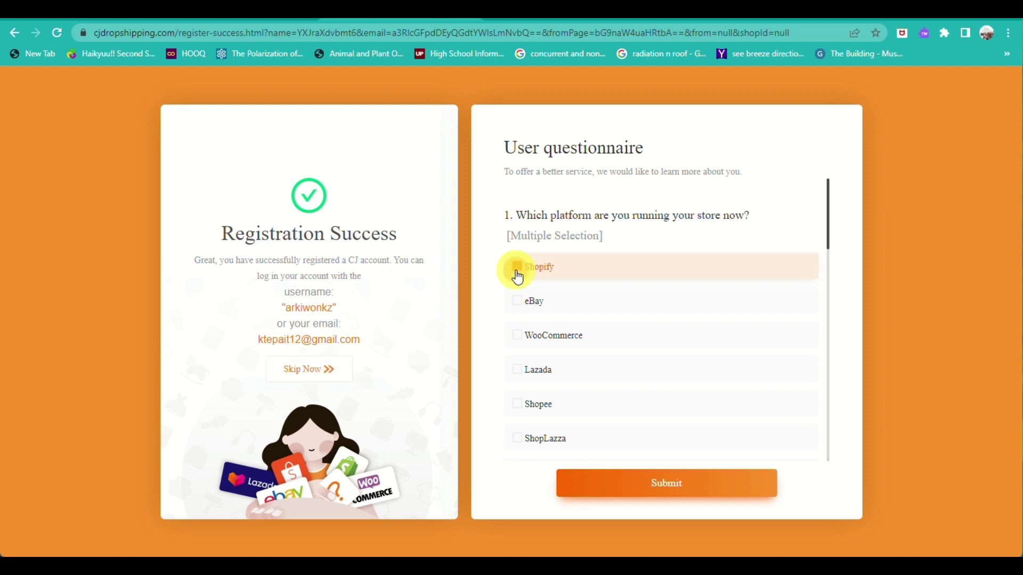
{"action": "left_click", "coordinate": [512, 297]}
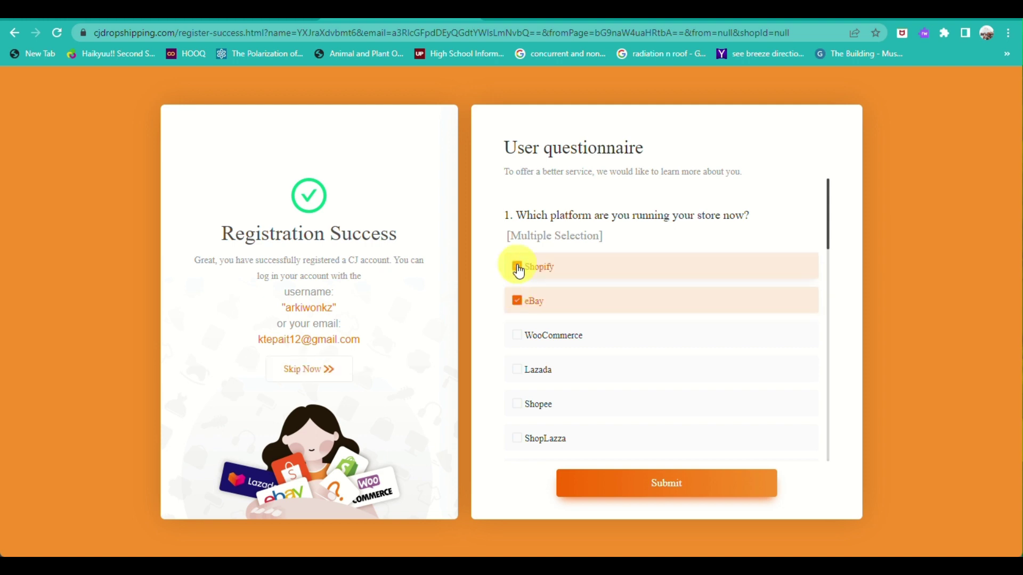
{"action": "left_click", "coordinate": [518, 267]}
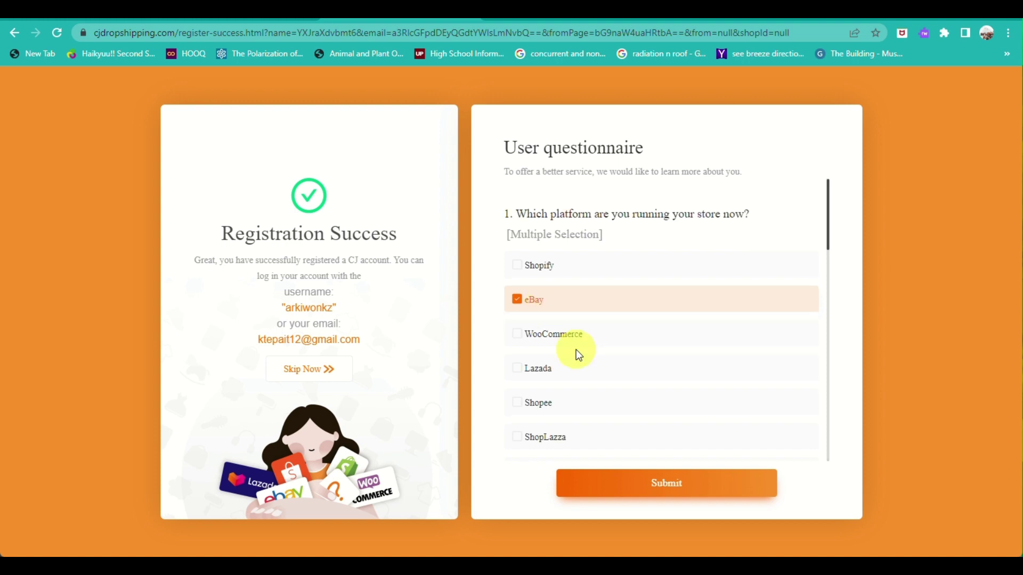
{"action": "scroll", "coordinate": [578, 354], "scroll_direction": "down", "scroll_amount": 5}
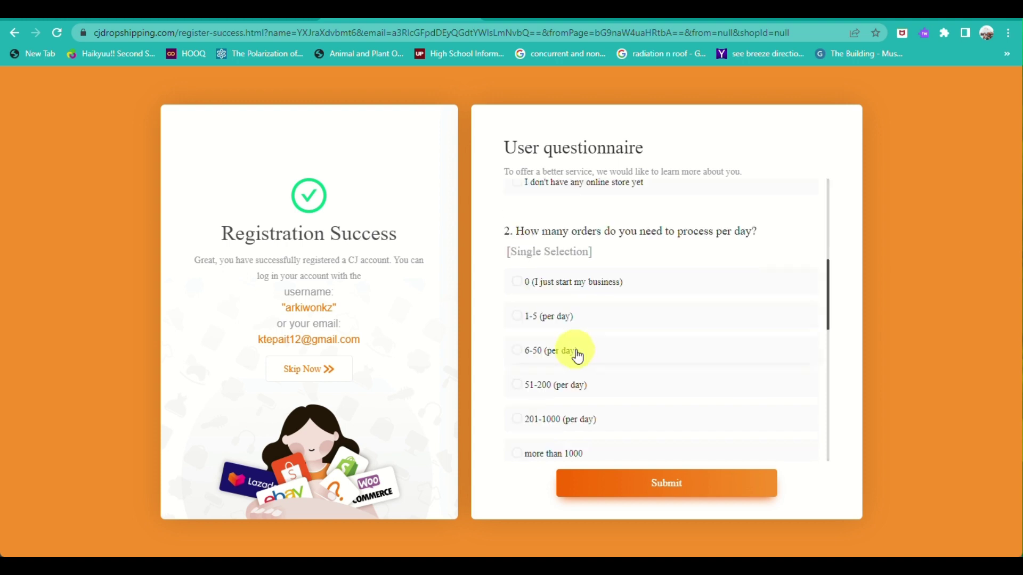
{"action": "left_click", "coordinate": [519, 285]}
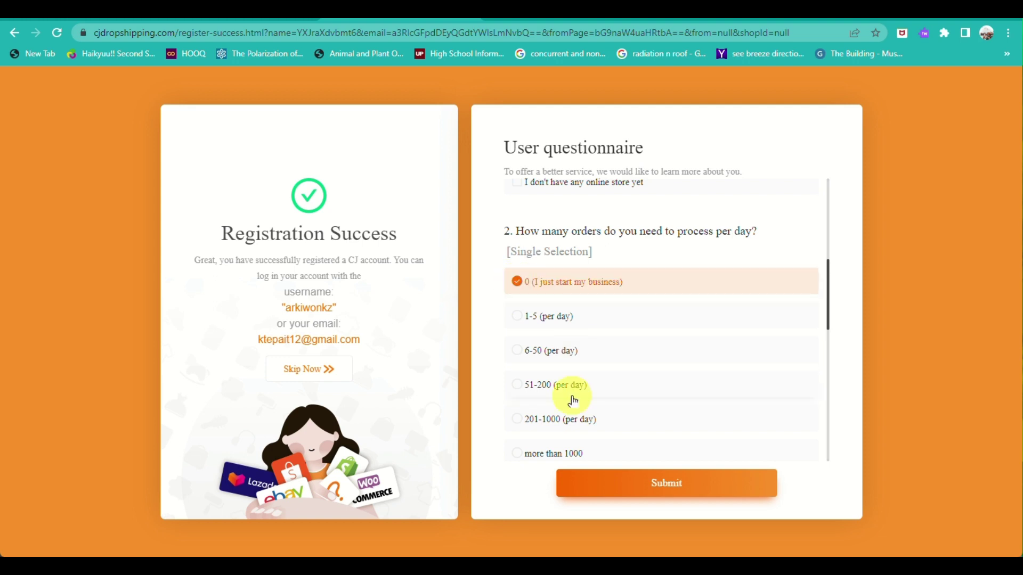
Step: Pick Phones & Accessories, Men's Clothing, Women's Clothing and Bags & Shoes, then submit the questionnaire
{"action": "scroll", "coordinate": [574, 401], "scroll_direction": "down", "scroll_amount": 5}
{"action": "scroll", "coordinate": [574, 402], "scroll_direction": "up", "scroll_amount": 1}
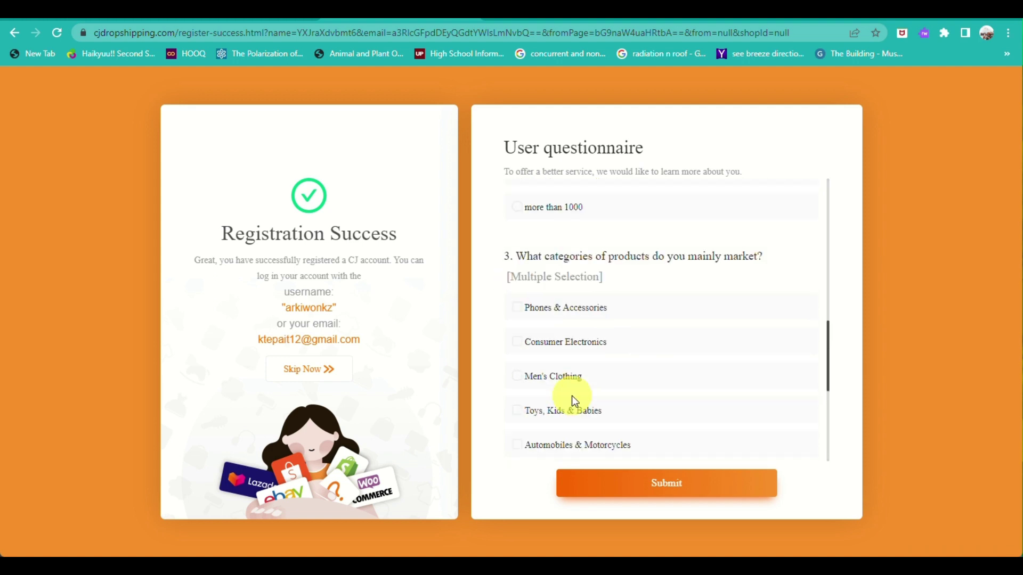
{"action": "scroll", "coordinate": [574, 402], "scroll_direction": "down", "scroll_amount": 1}
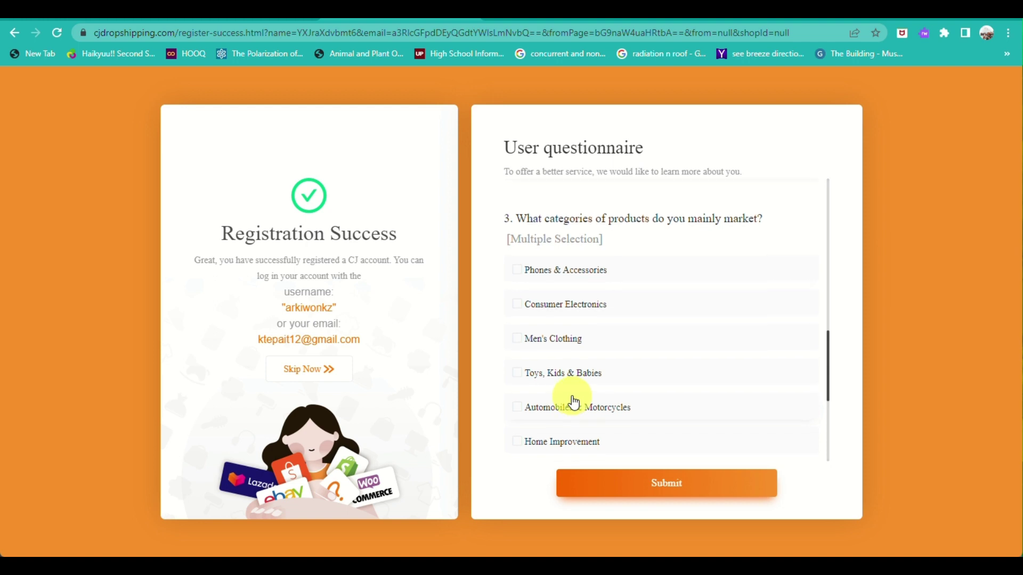
{"action": "left_click", "coordinate": [516, 275]}
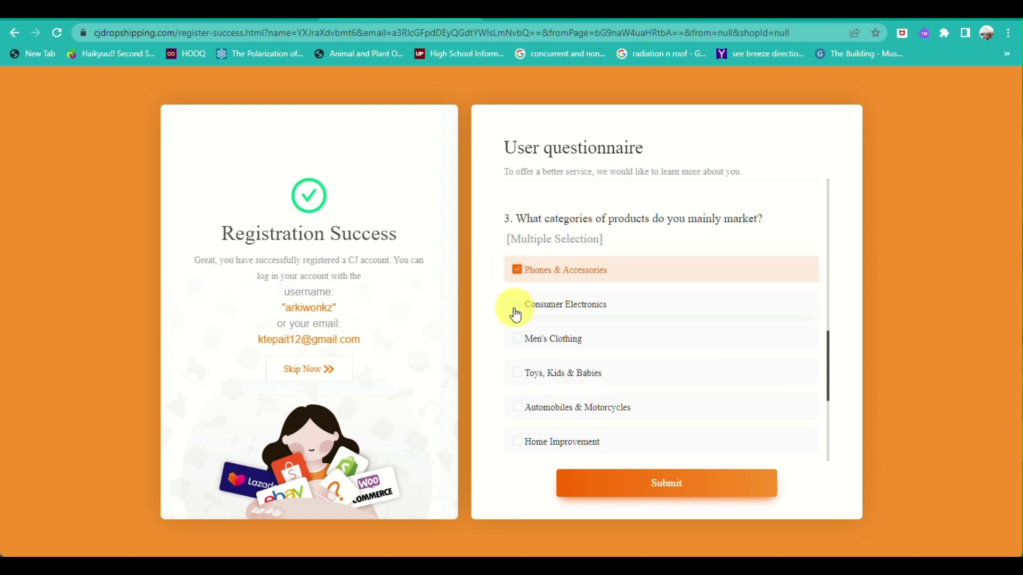
{"action": "left_click", "coordinate": [517, 339]}
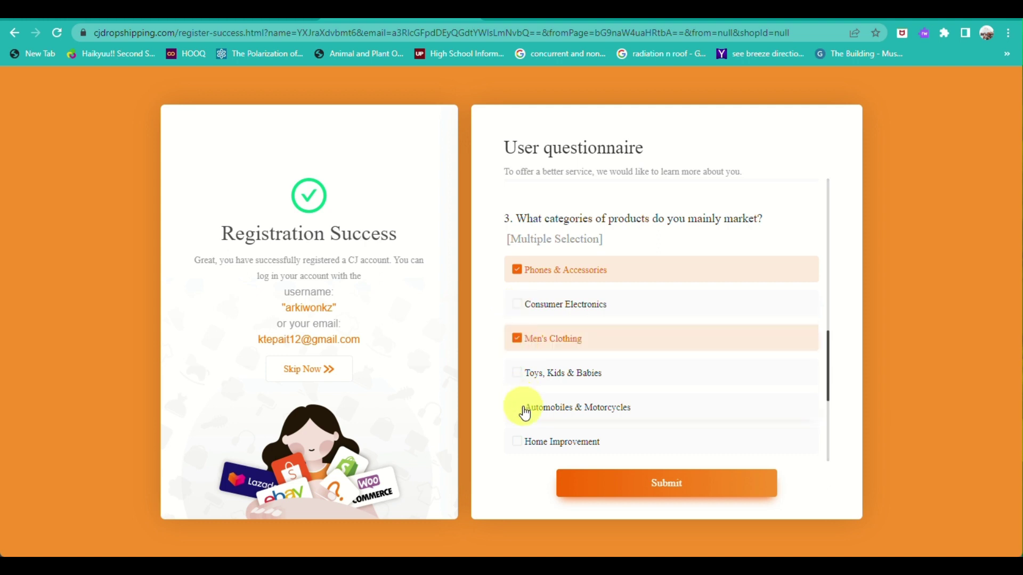
{"action": "scroll", "coordinate": [525, 413], "scroll_direction": "down", "scroll_amount": 3}
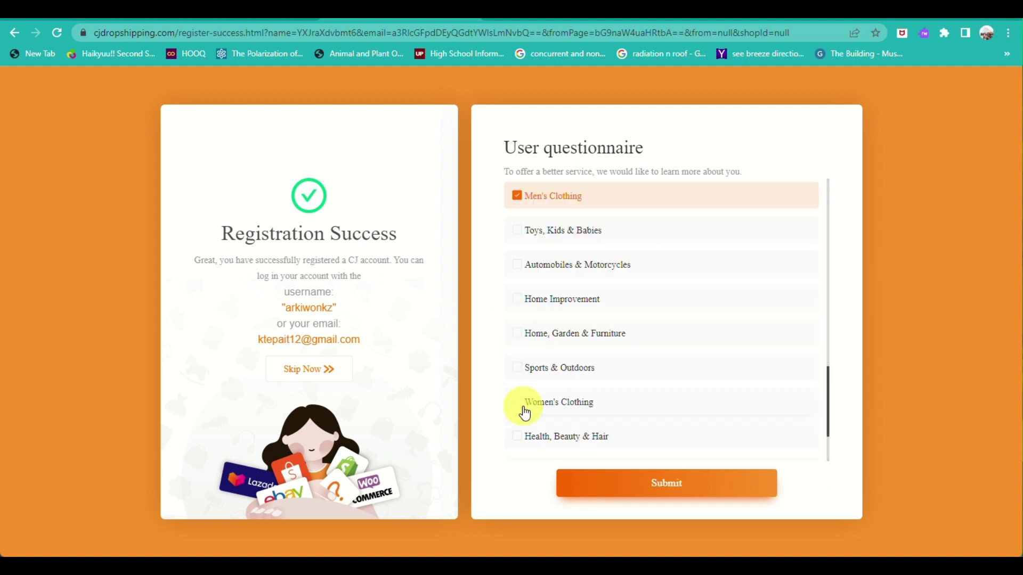
{"action": "left_click", "coordinate": [514, 400]}
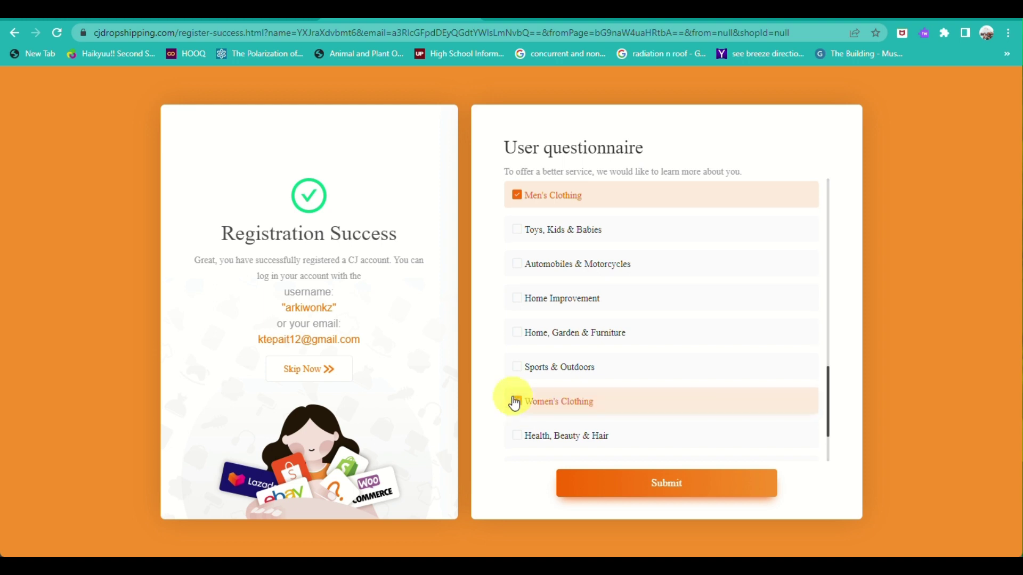
{"action": "scroll", "coordinate": [514, 404], "scroll_direction": "down", "scroll_amount": 2}
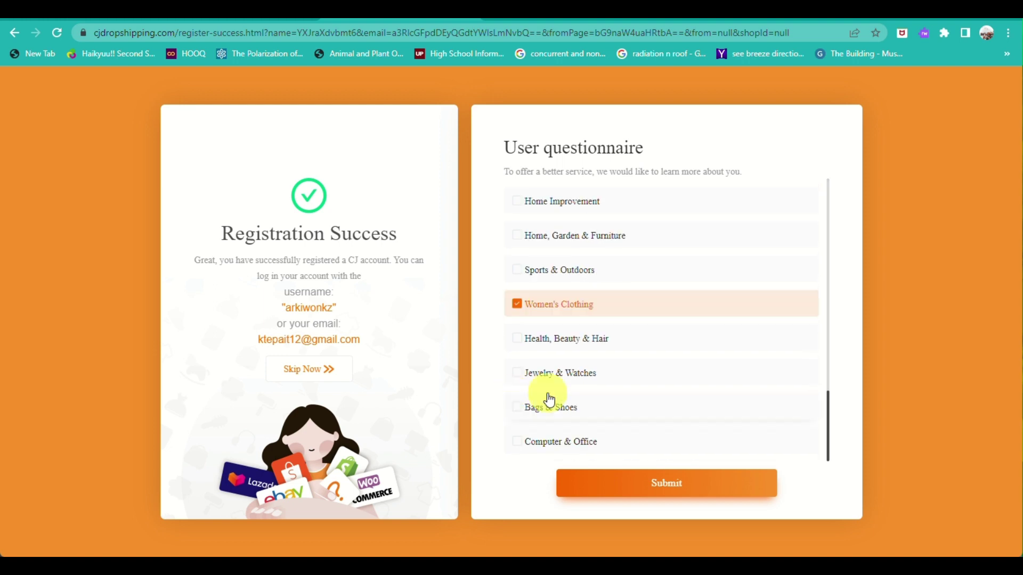
{"action": "left_click", "coordinate": [519, 409]}
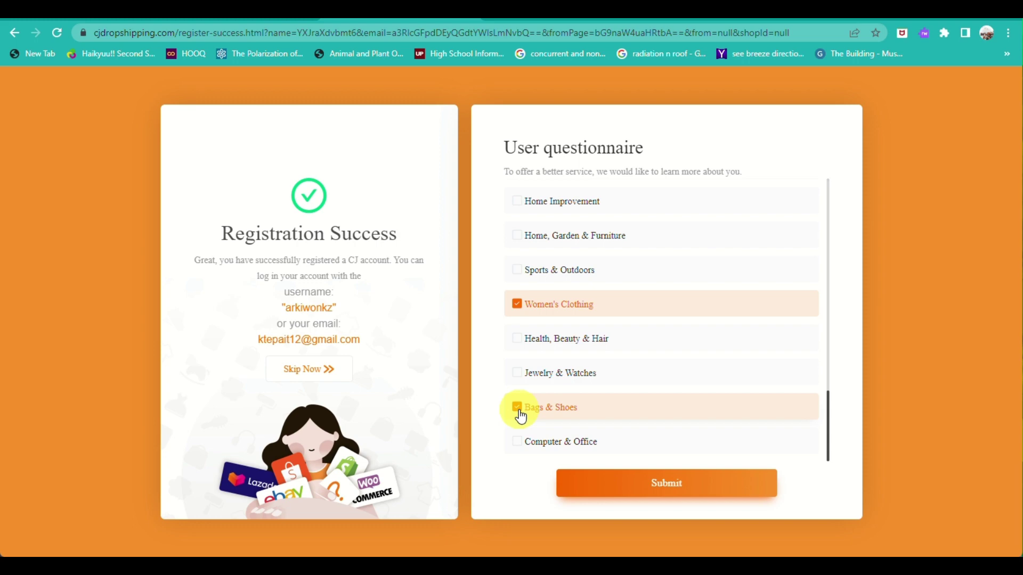
{"action": "left_click", "coordinate": [609, 481]}
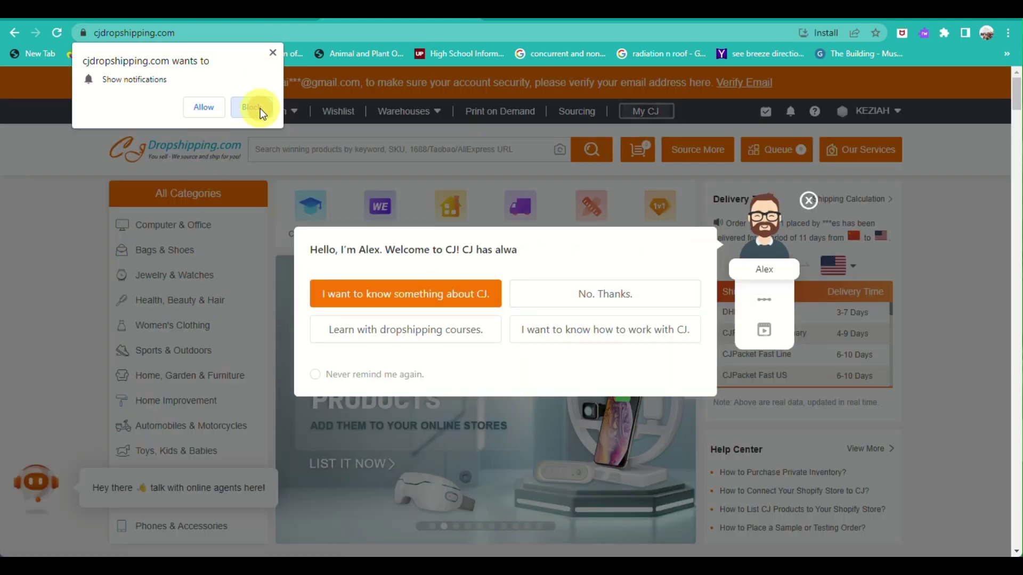
{"action": "left_click", "coordinate": [273, 51]}
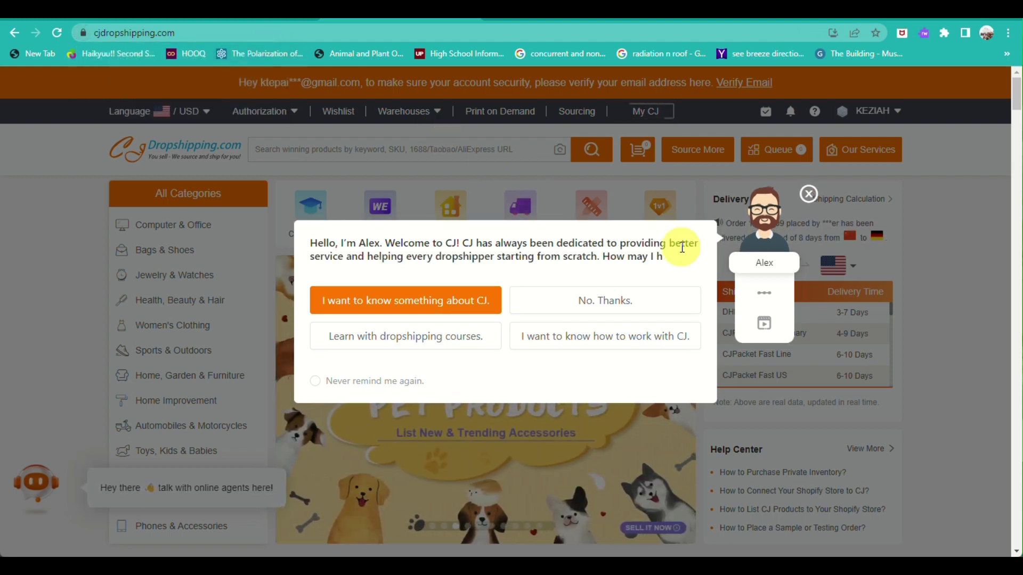
{"action": "double_click", "coordinate": [810, 189]}
{"action": "scroll", "coordinate": [299, 339], "scroll_direction": "down", "scroll_amount": 5}
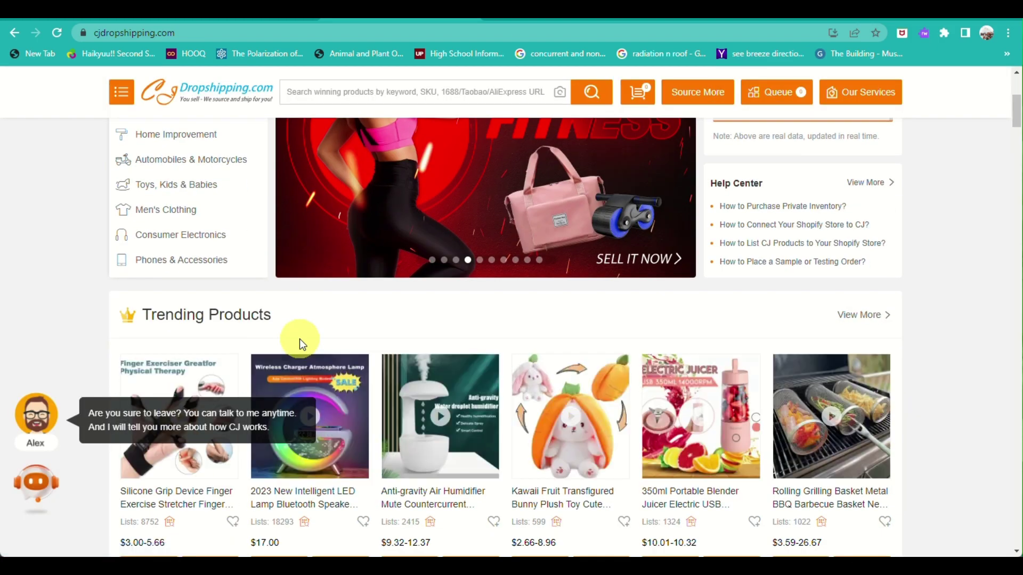
{"action": "scroll", "coordinate": [309, 232], "scroll_direction": "up", "scroll_amount": 5}
{"action": "scroll", "coordinate": [309, 232], "scroll_direction": "down", "scroll_amount": 7}
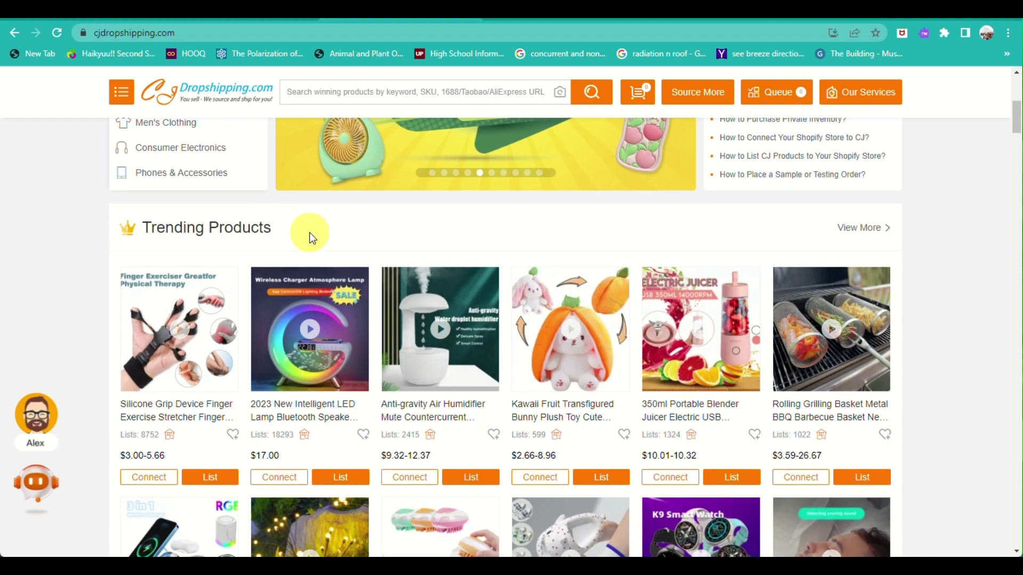
{"action": "scroll", "coordinate": [309, 232], "scroll_direction": "up", "scroll_amount": 3}
{"action": "scroll", "coordinate": [311, 240], "scroll_direction": "up", "scroll_amount": 3}
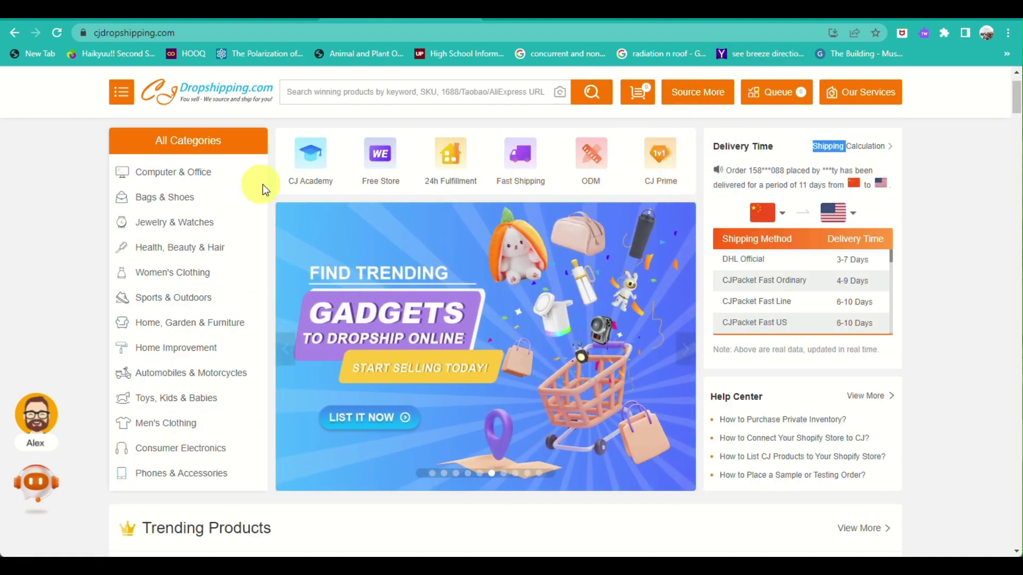
{"action": "mouse_move", "coordinate": [123, 99]}
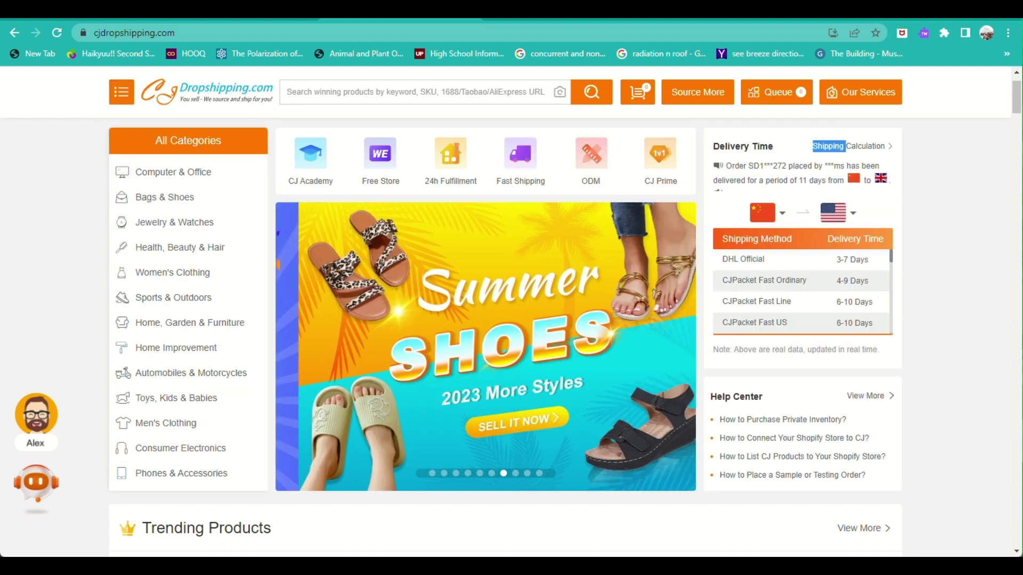
{"action": "scroll", "coordinate": [646, 497], "scroll_direction": "down", "scroll_amount": 6}
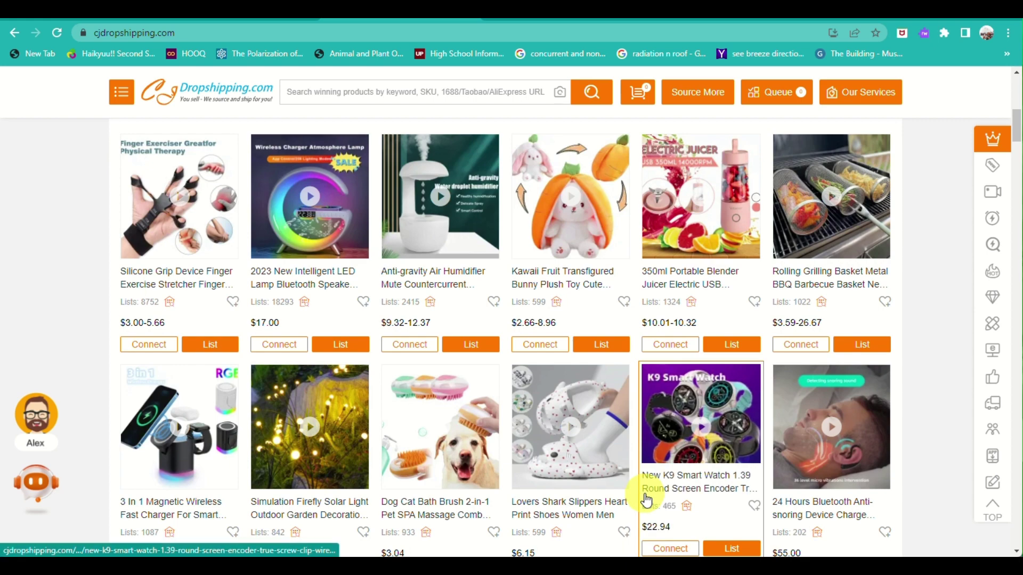
{"action": "scroll", "coordinate": [646, 498], "scroll_direction": "down", "scroll_amount": 6}
{"action": "scroll", "coordinate": [646, 498], "scroll_direction": "down", "scroll_amount": 5}
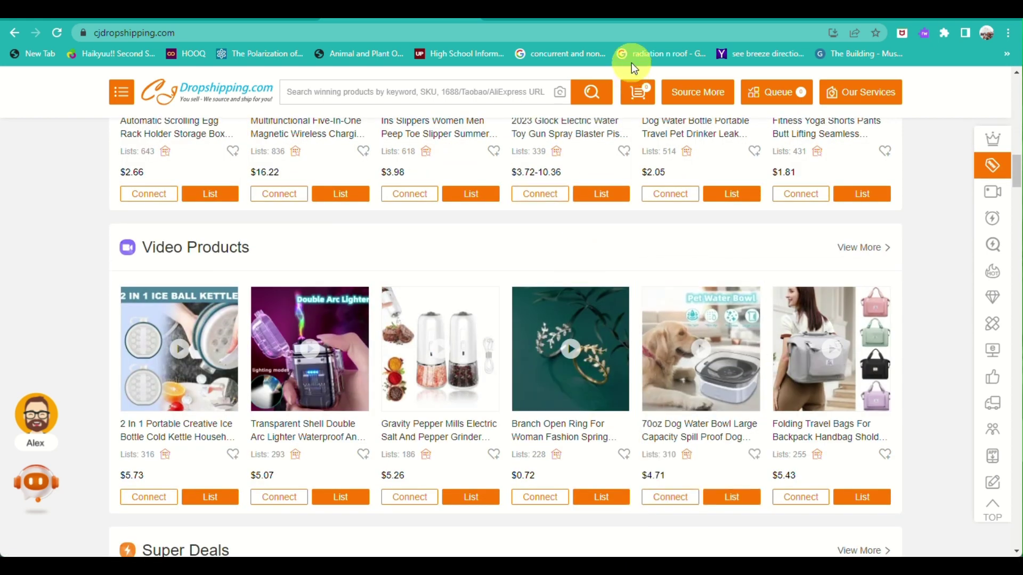
{"action": "scroll", "coordinate": [389, 221], "scroll_direction": "up", "scroll_amount": 17}
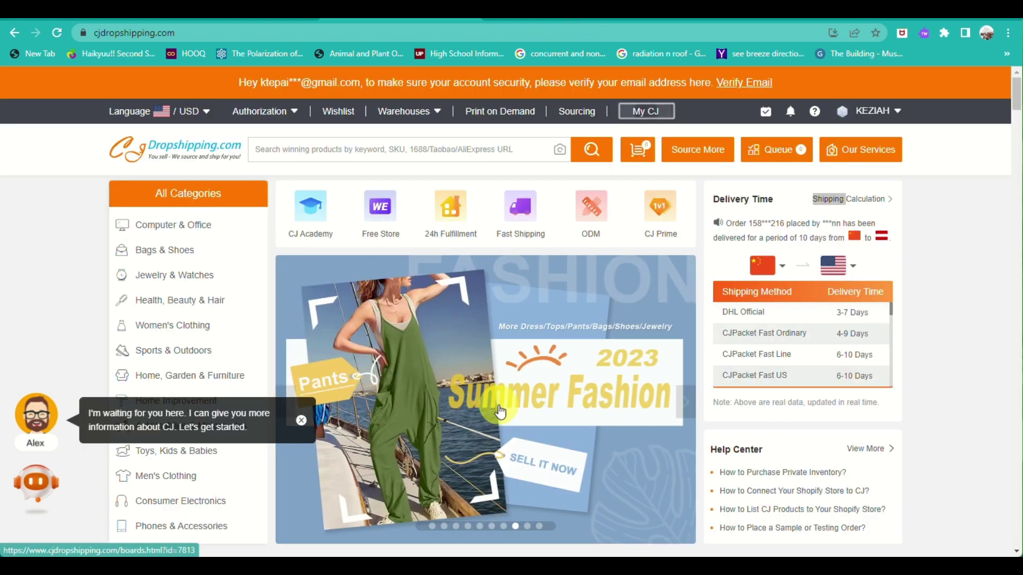
{"action": "scroll", "coordinate": [499, 411], "scroll_direction": "down", "scroll_amount": 2}
{"action": "scroll", "coordinate": [500, 410], "scroll_direction": "up", "scroll_amount": 3}
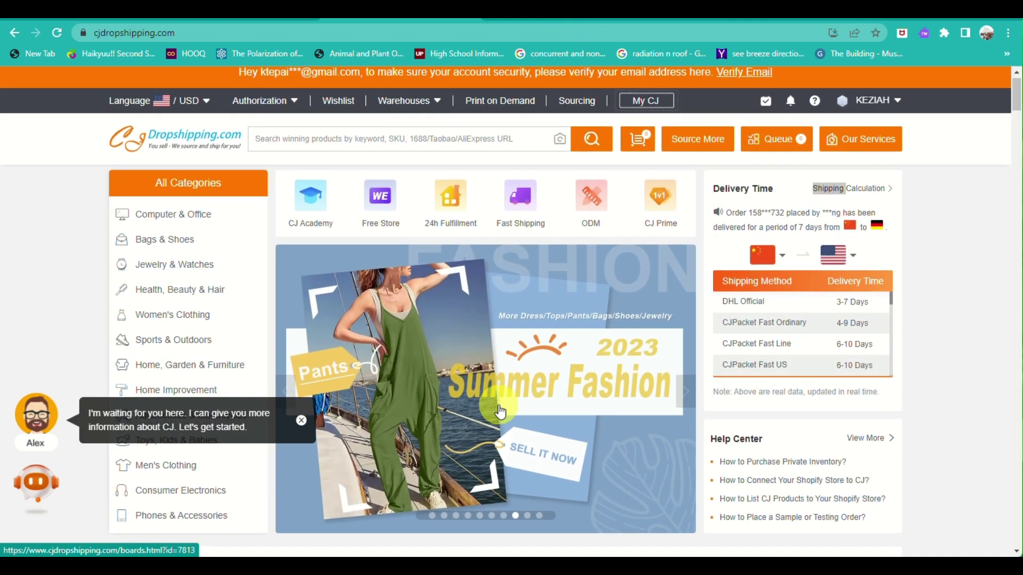
{"action": "scroll", "coordinate": [500, 411], "scroll_direction": "down", "scroll_amount": 1}
{"action": "scroll", "coordinate": [500, 410], "scroll_direction": "down", "scroll_amount": 1}
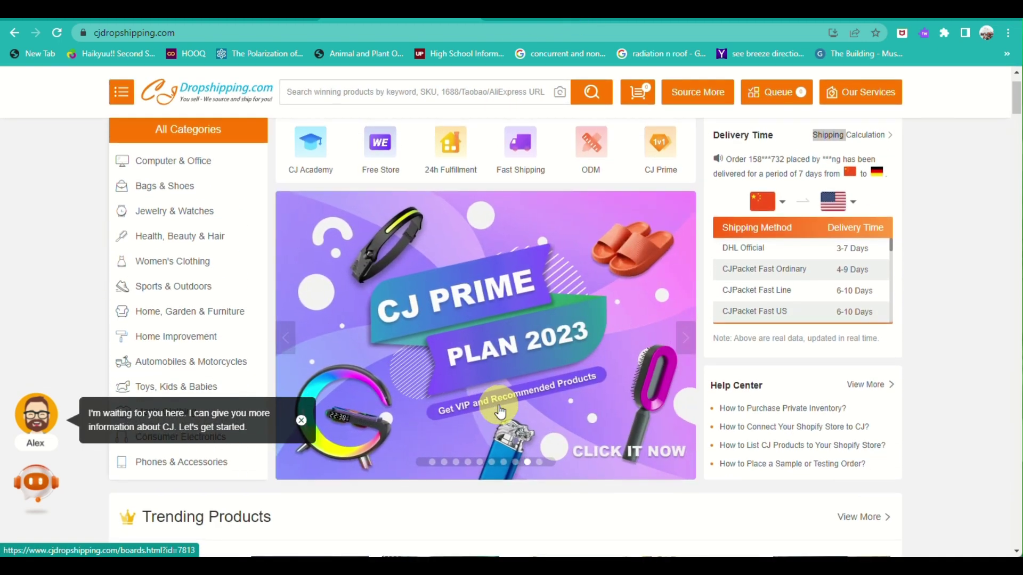
{"action": "scroll", "coordinate": [499, 411], "scroll_direction": "up", "scroll_amount": 2}
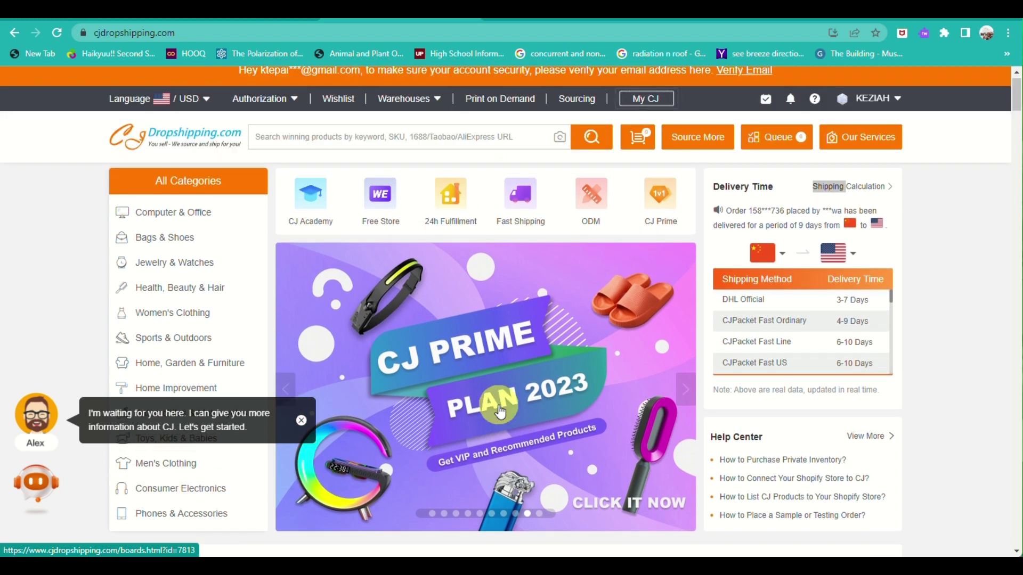
{"action": "scroll", "coordinate": [500, 411], "scroll_direction": "down", "scroll_amount": 1}
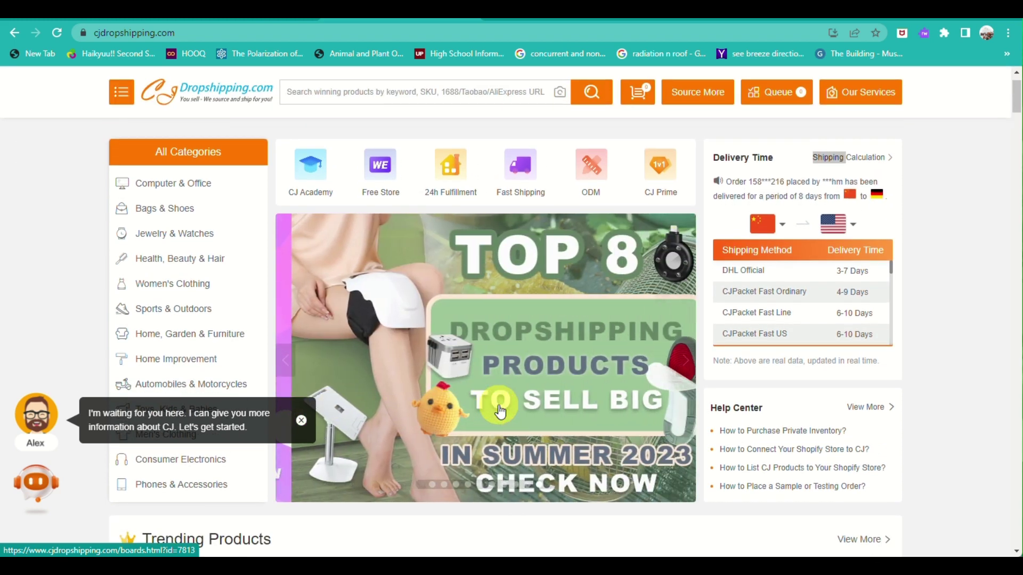
{"action": "scroll", "coordinate": [500, 411], "scroll_direction": "up", "scroll_amount": 2}
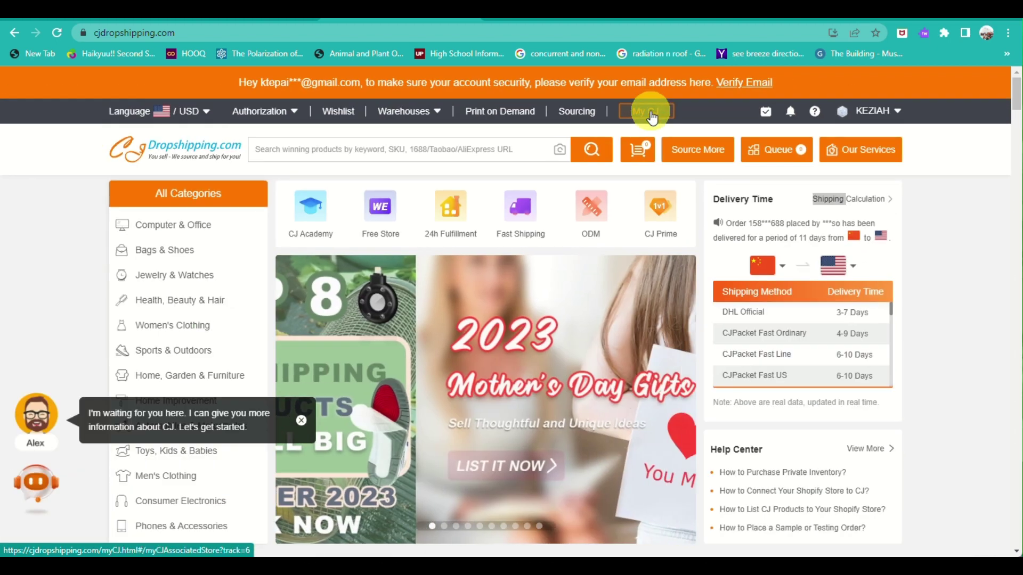
Step: From the My CJ dashboard, open eBay under Store Authorization
{"action": "left_click", "coordinate": [651, 114]}
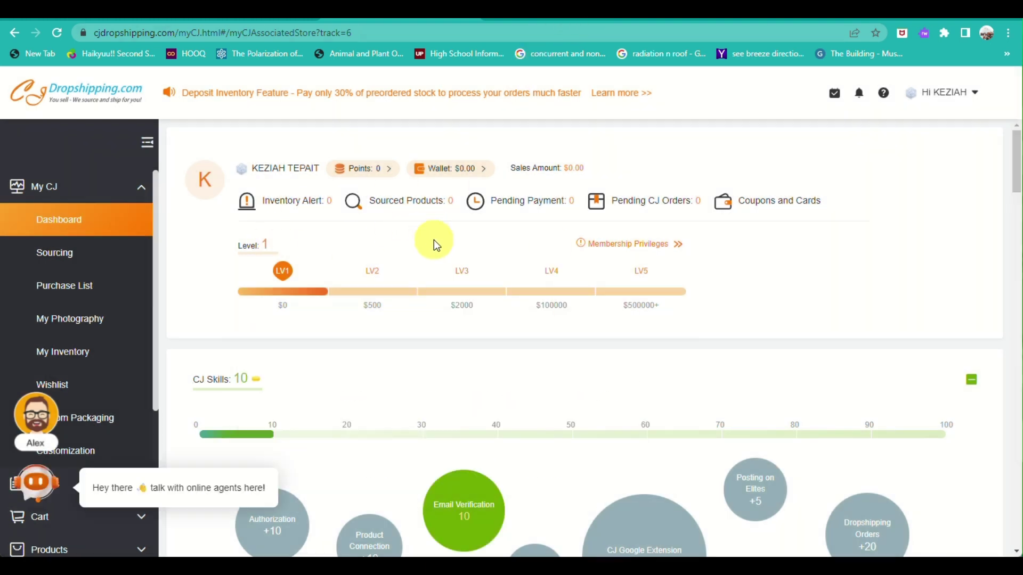
{"action": "mouse_move", "coordinate": [278, 271]}
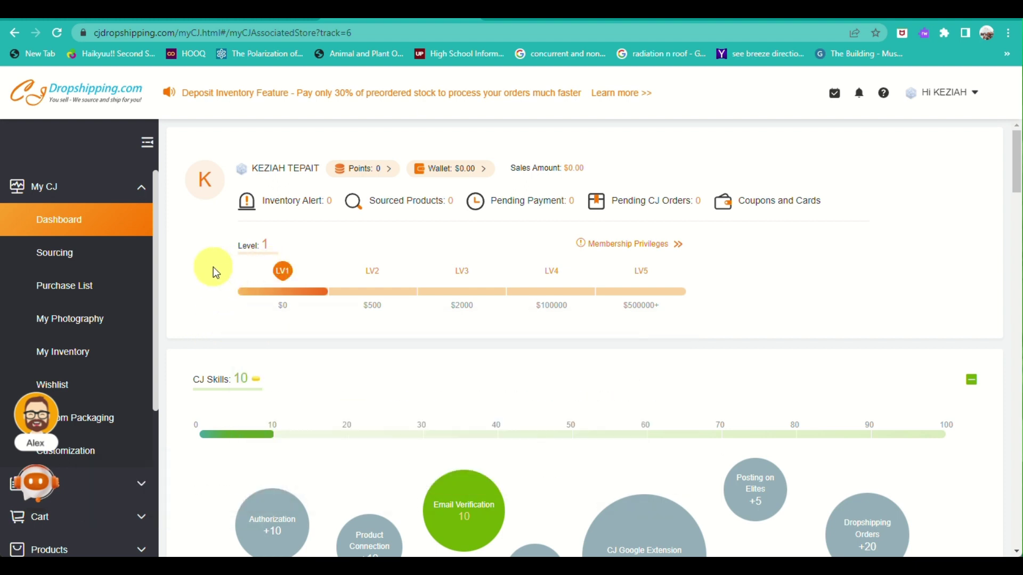
{"action": "scroll", "coordinate": [53, 330], "scroll_direction": "down", "scroll_amount": 4}
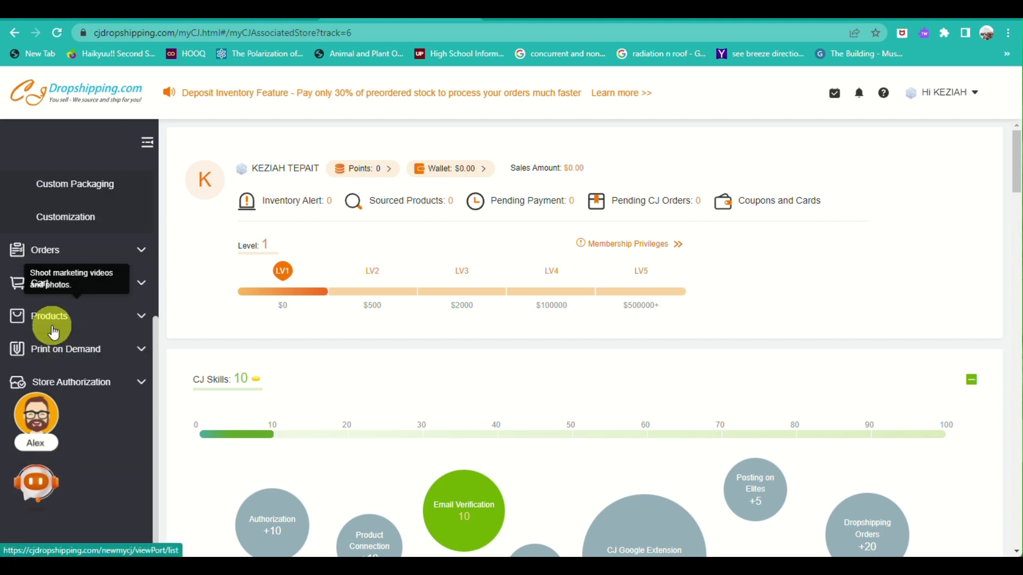
{"action": "left_click", "coordinate": [103, 381]}
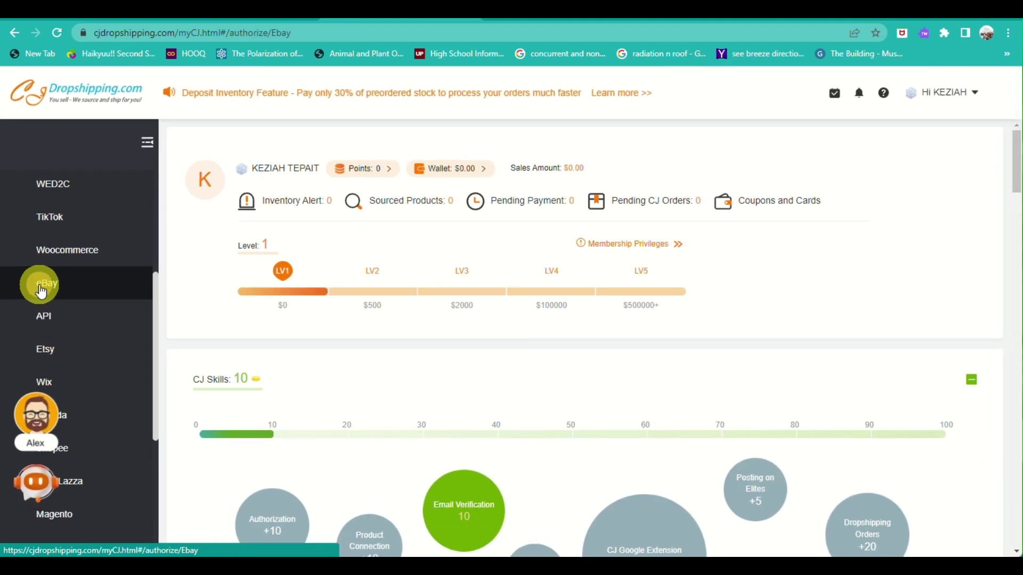
{"action": "left_click", "coordinate": [40, 291]}
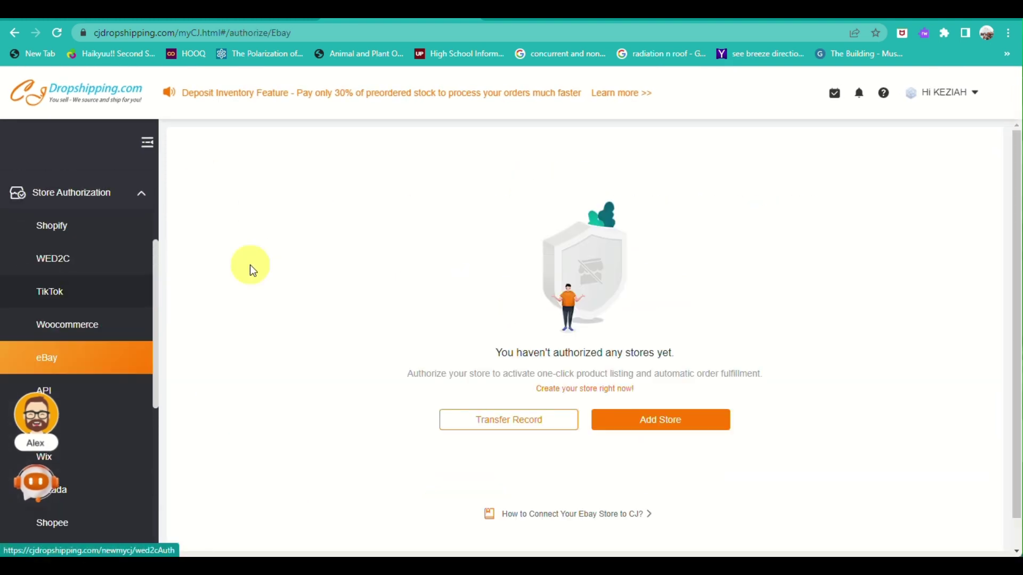
Step: Add an eBay store and review eBay's consent page for the CJdropshipping app
{"action": "left_click", "coordinate": [698, 435]}
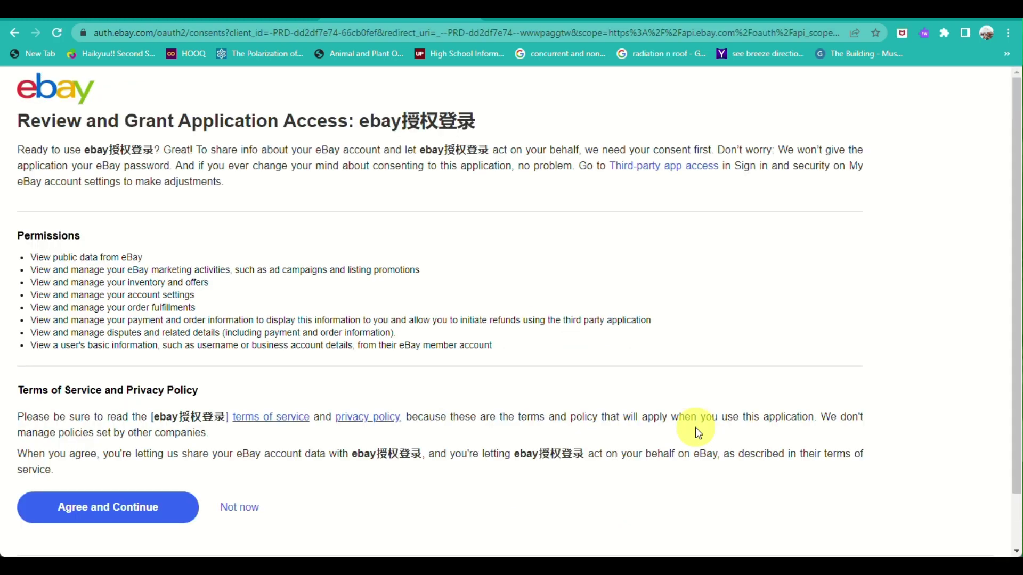
{"action": "scroll", "coordinate": [220, 297], "scroll_direction": "down", "scroll_amount": 1}
{"action": "scroll", "coordinate": [114, 495], "scroll_direction": "down", "scroll_amount": 1}
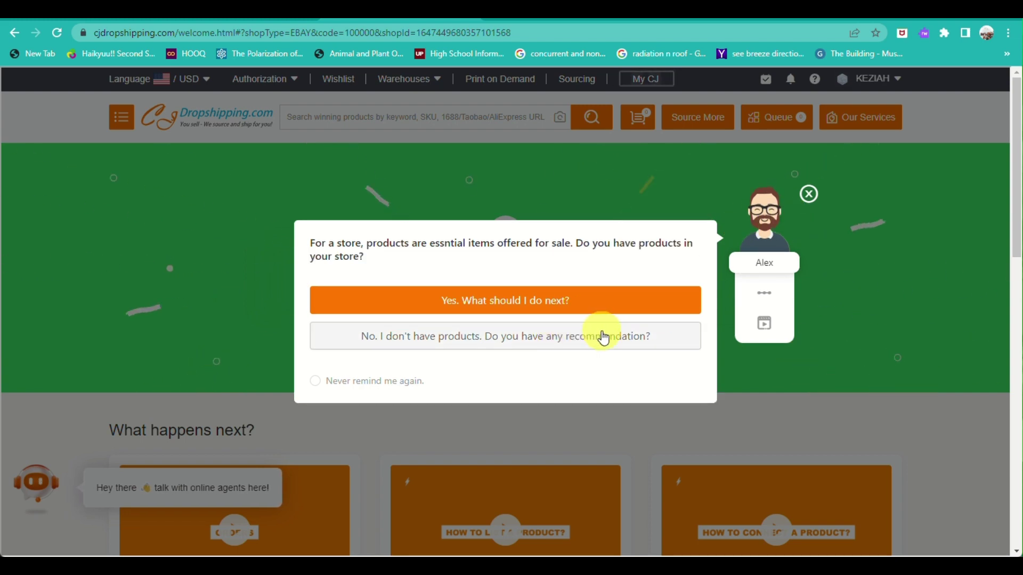
Step: Close the Alex guide pop-up, scroll the welcome page, and go to the eBay Selling tab
{"action": "left_click", "coordinate": [809, 194]}
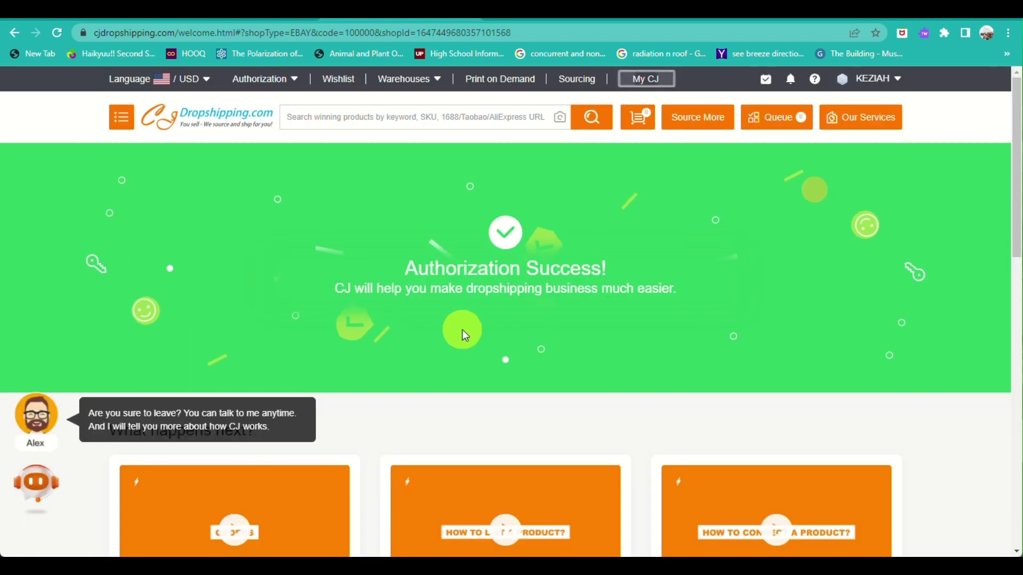
{"action": "scroll", "coordinate": [462, 330], "scroll_direction": "down", "scroll_amount": 5}
{"action": "scroll", "coordinate": [400, 391], "scroll_direction": "down", "scroll_amount": 7}
{"action": "scroll", "coordinate": [400, 391], "scroll_direction": "up", "scroll_amount": 2}
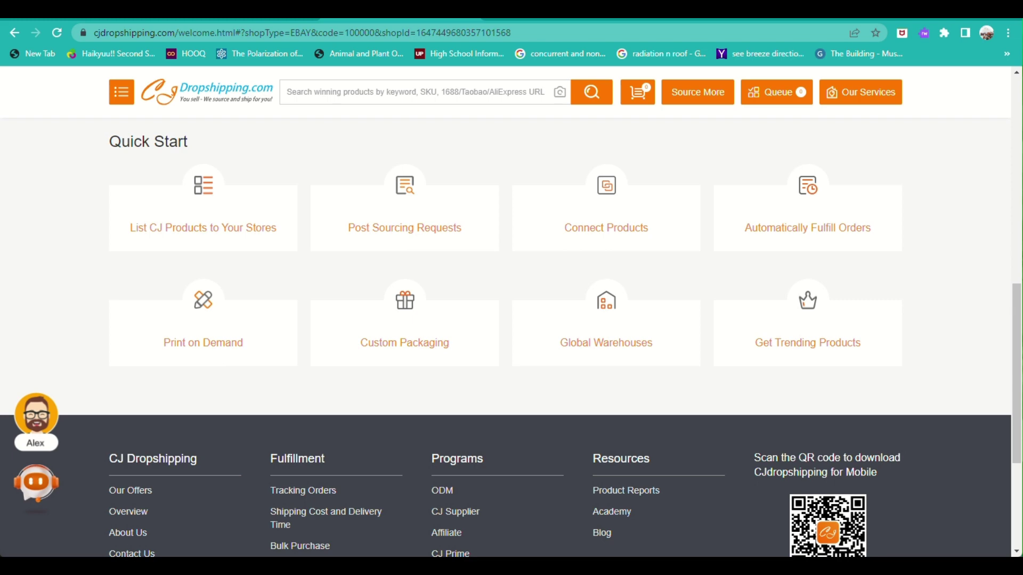
{"action": "left_click", "coordinate": [276, 13]}
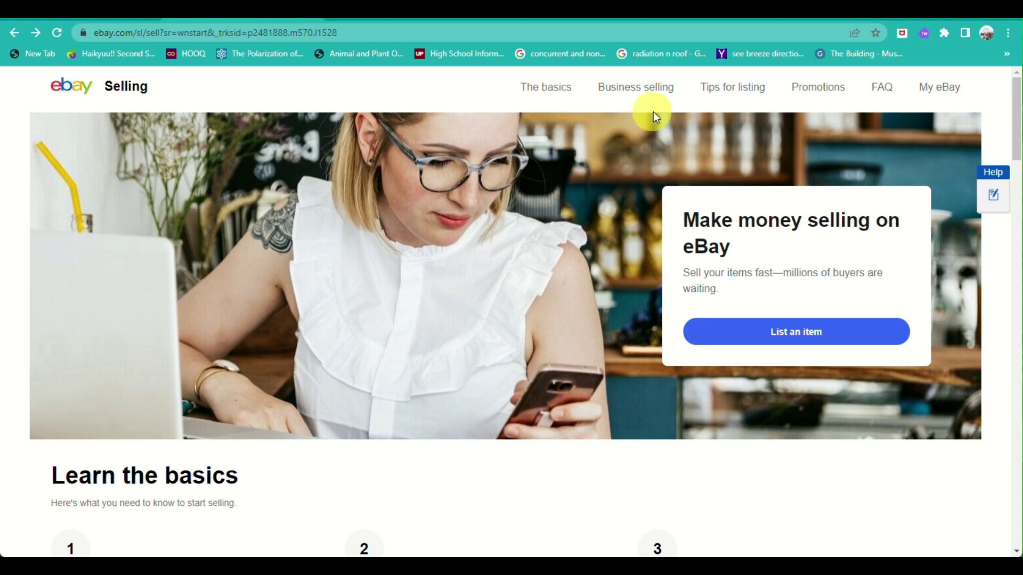
Step: Start an eBay listing and search product matches for 'long sleeve t shirts tops women'
{"action": "left_click", "coordinate": [782, 341]}
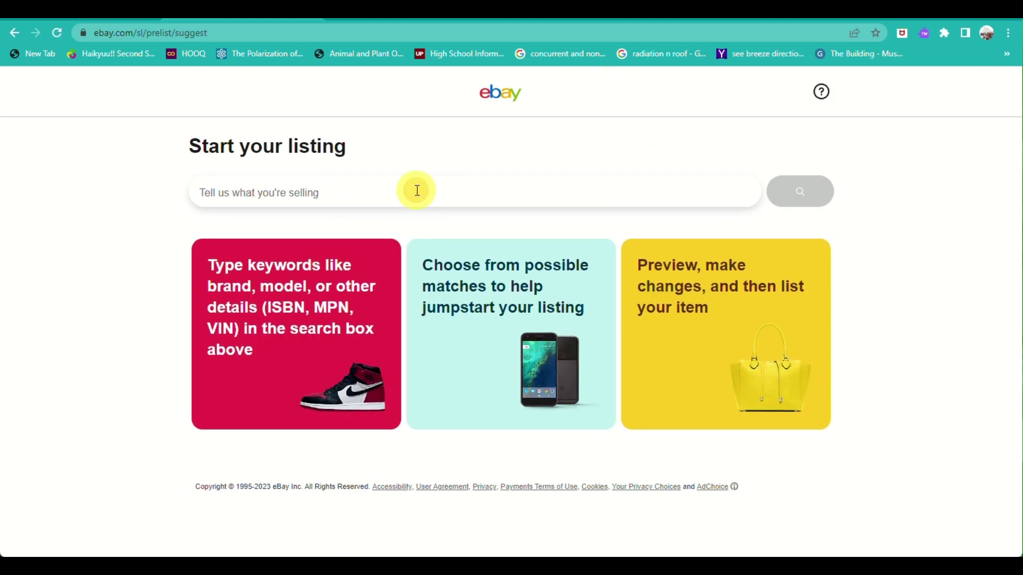
{"action": "type", "text": "shirt"}
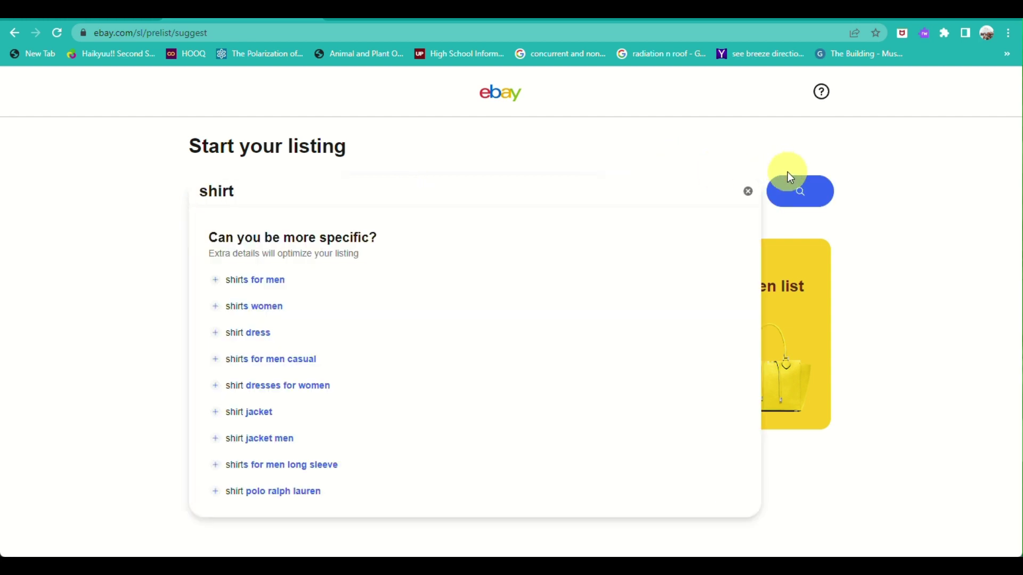
{"action": "left_click", "coordinate": [348, 315]}
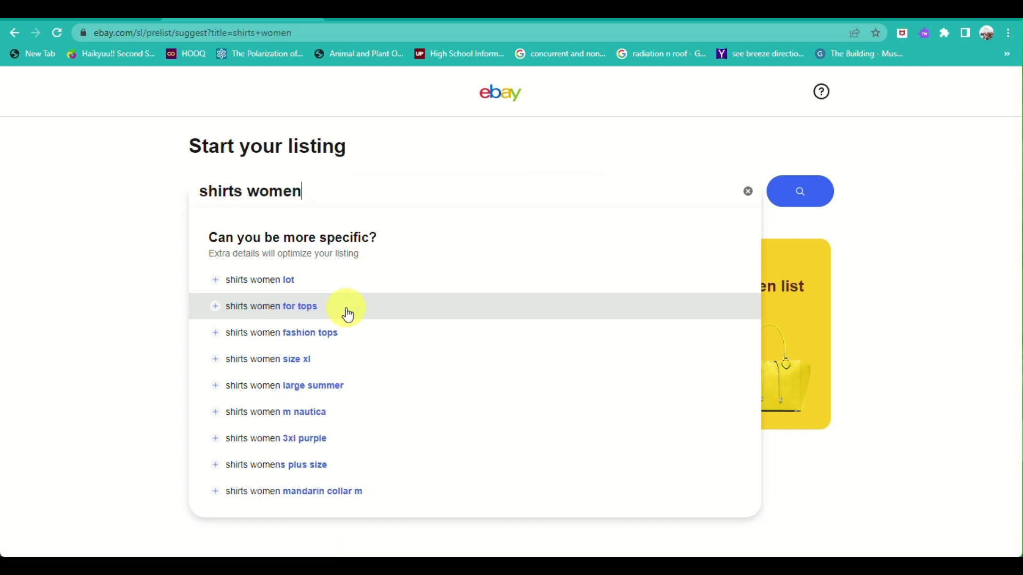
{"action": "left_click", "coordinate": [348, 315]}
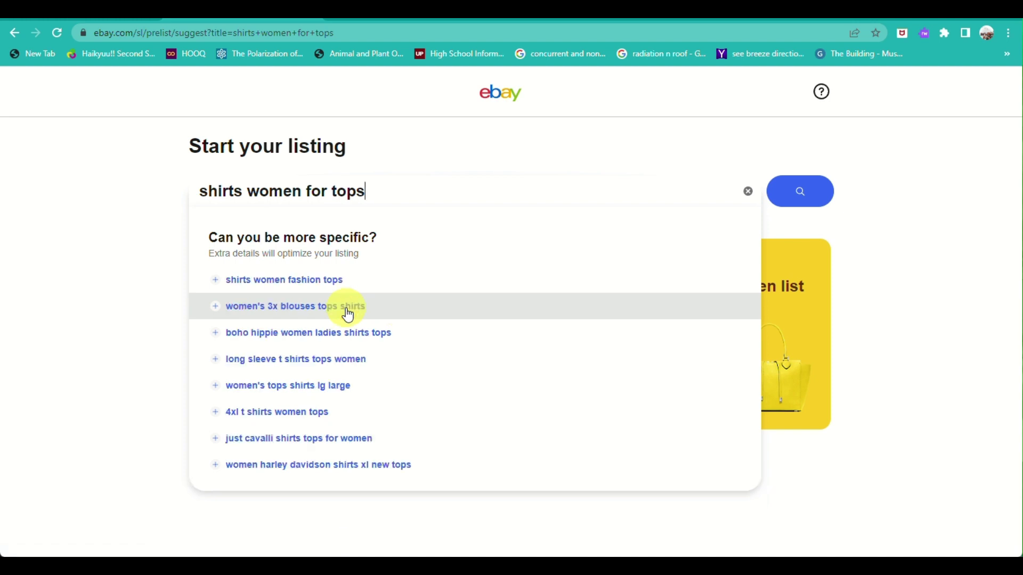
{"action": "left_click", "coordinate": [342, 360]}
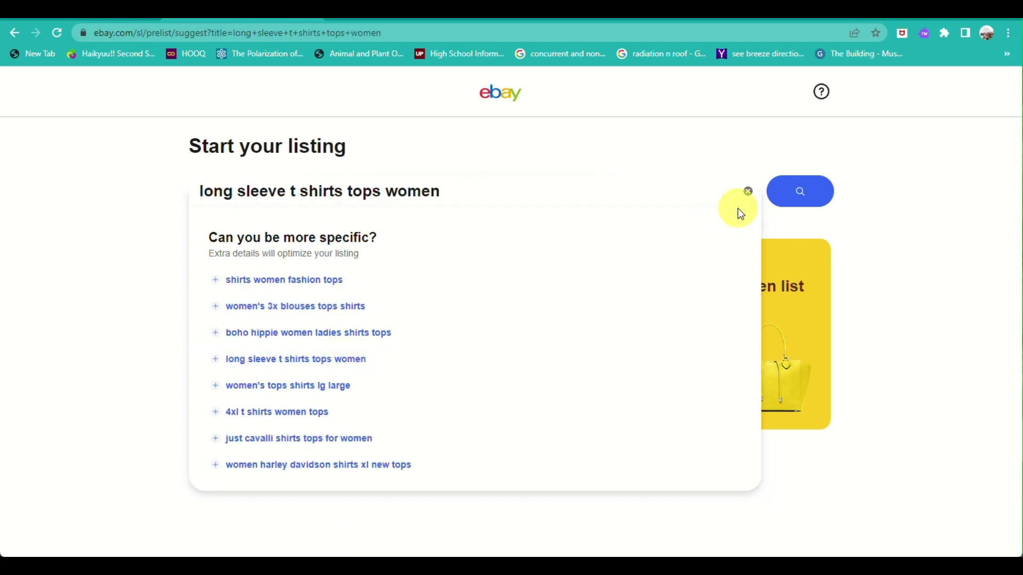
{"action": "left_click", "coordinate": [795, 191]}
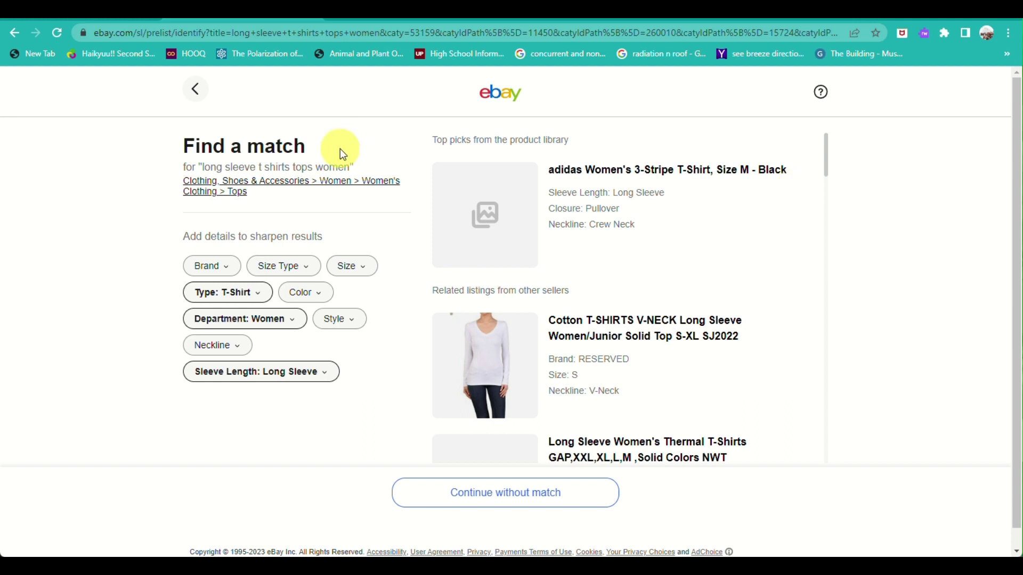
Step: Go back to the 'Start your listing' page showing 'shirts women' as keywords
{"action": "left_click", "coordinate": [199, 94]}
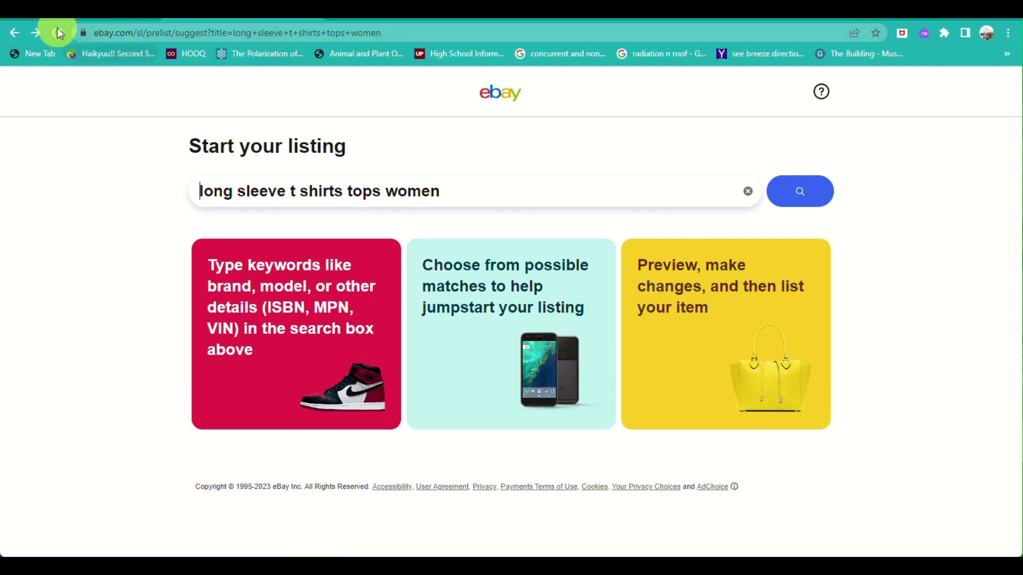
{"action": "left_click", "coordinate": [13, 35]}
{"action": "left_click", "coordinate": [13, 35]}
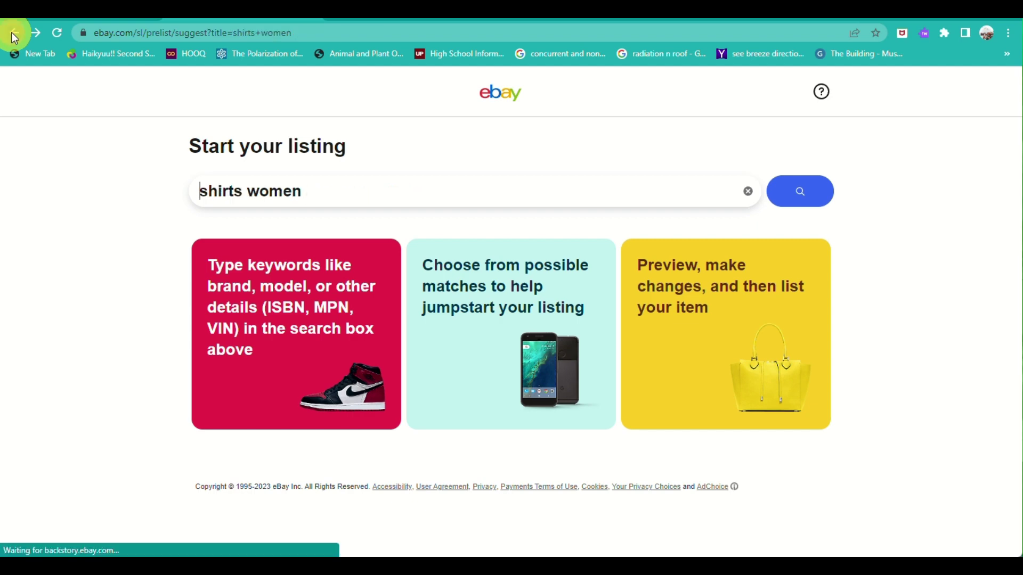
{"action": "left_click", "coordinate": [12, 35]}
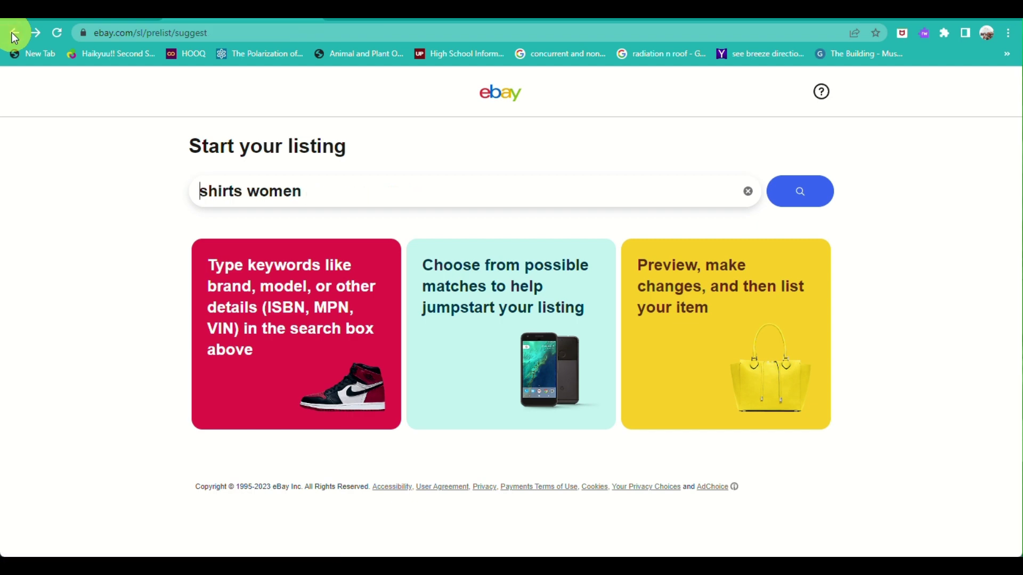
{"action": "left_click", "coordinate": [13, 35]}
Step: Return to eBay home, sign in with Continue with Google, and skip the passkey setup
{"action": "left_click", "coordinate": [12, 35]}
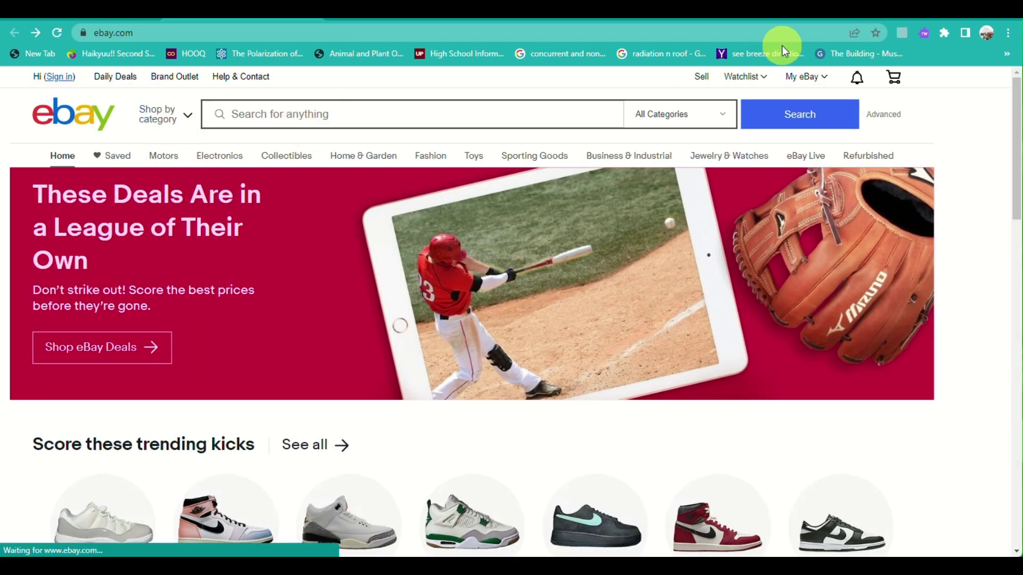
{"action": "mouse_move", "coordinate": [810, 85]}
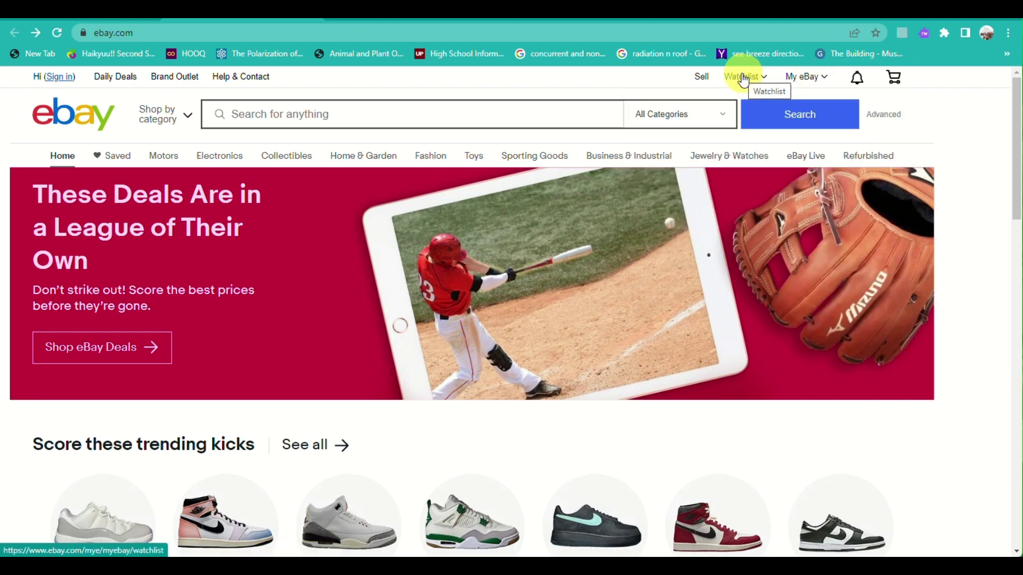
{"action": "mouse_move", "coordinate": [874, 90]}
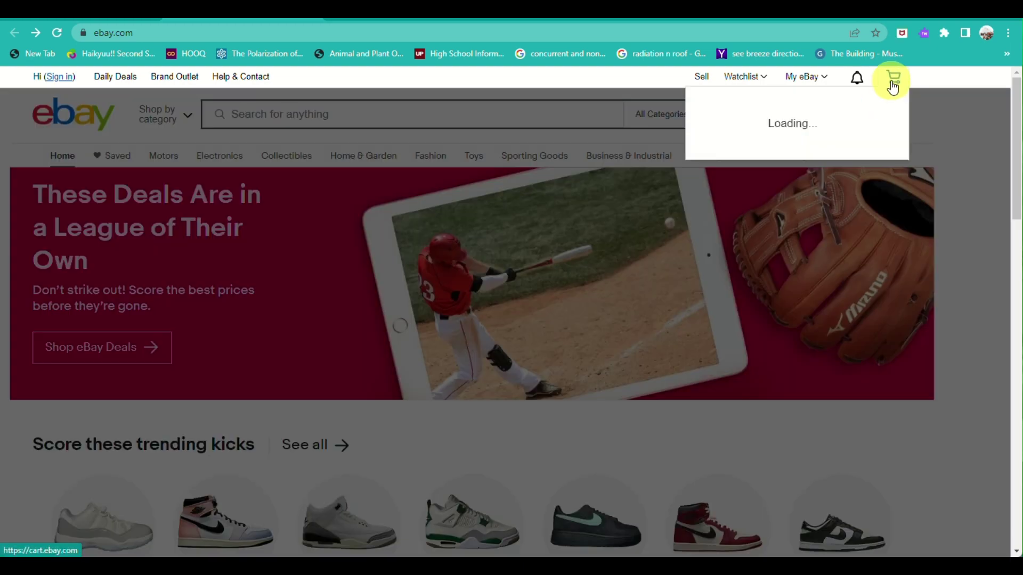
{"action": "mouse_move", "coordinate": [853, 78]}
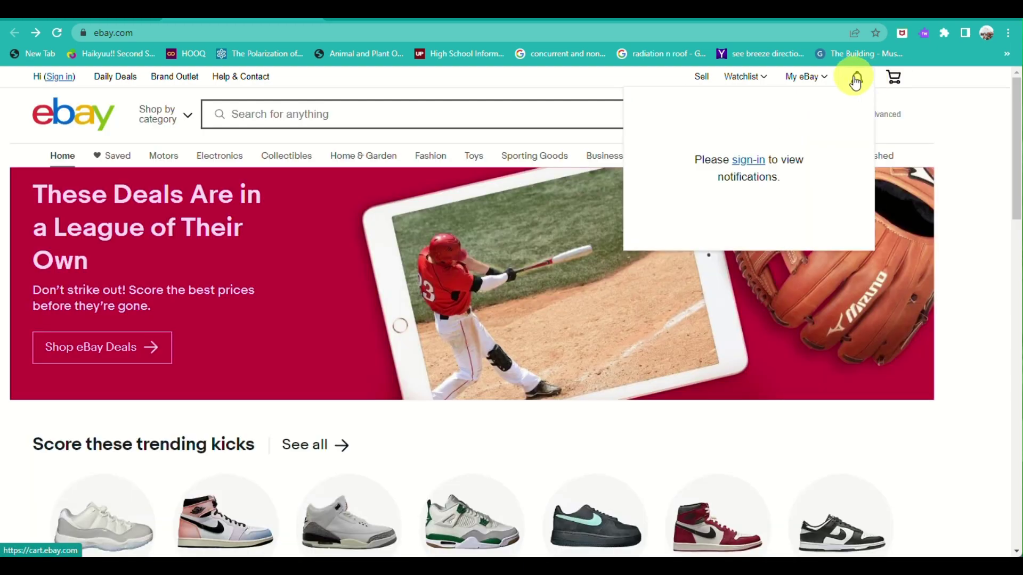
{"action": "left_click", "coordinate": [751, 160]}
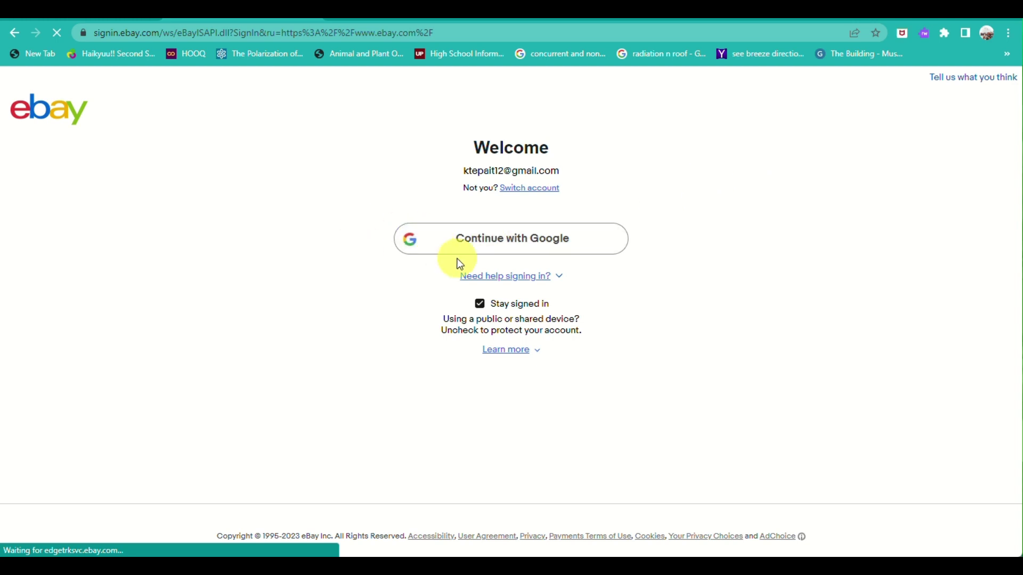
{"action": "left_click", "coordinate": [527, 245]}
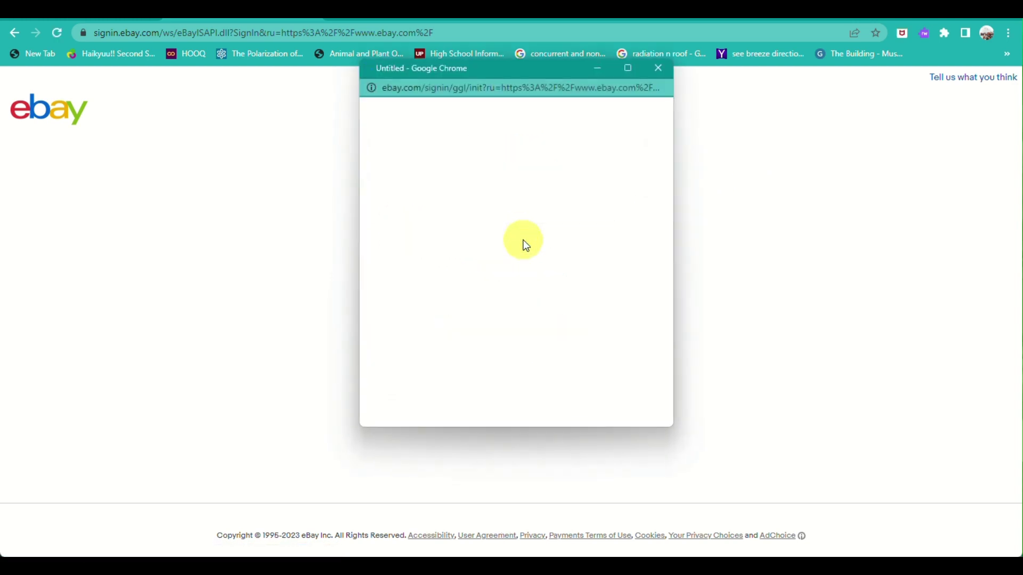
{"action": "left_click", "coordinate": [525, 246]}
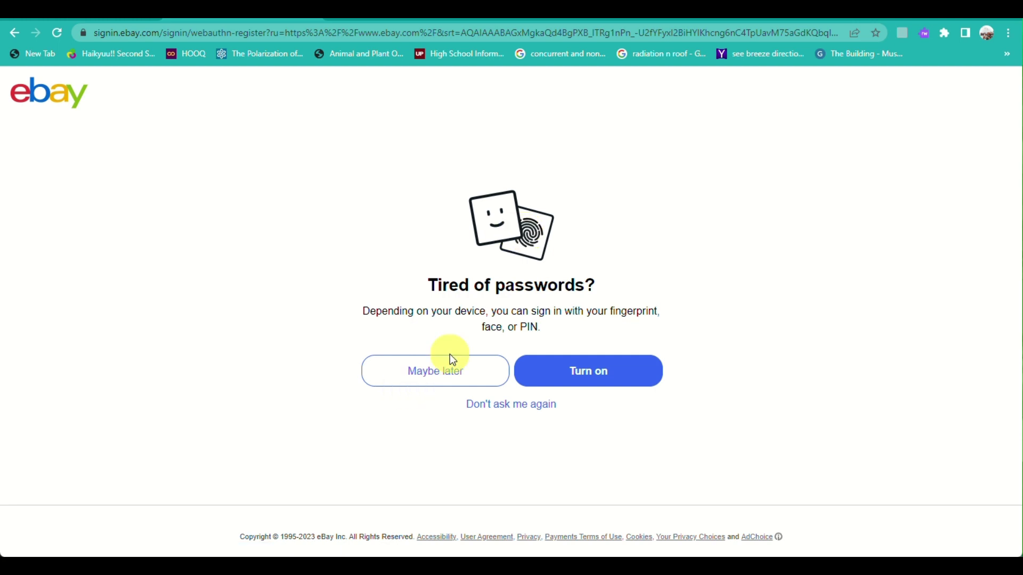
{"action": "double_click", "coordinate": [453, 370]}
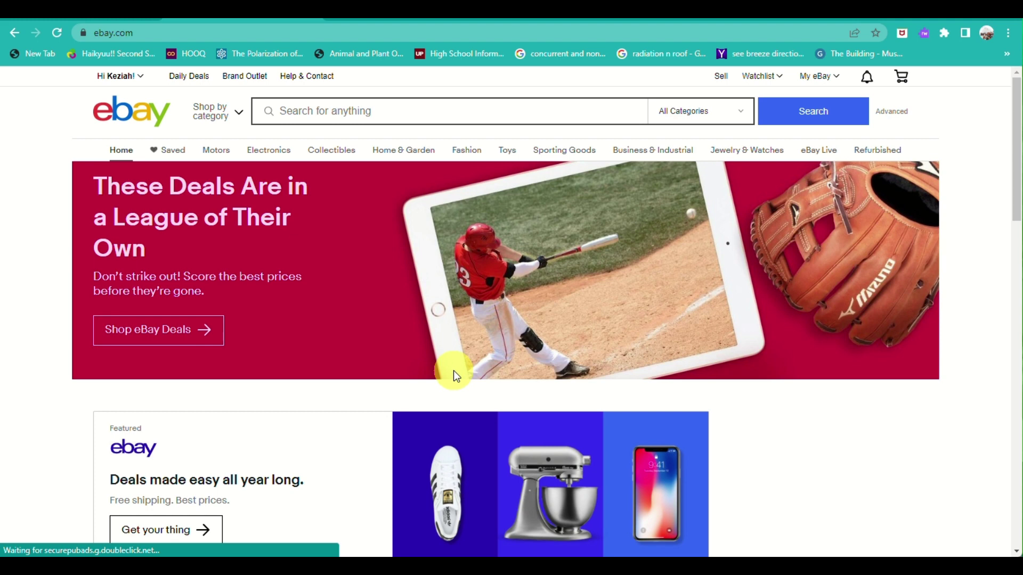
{"action": "left_click", "coordinate": [867, 79]}
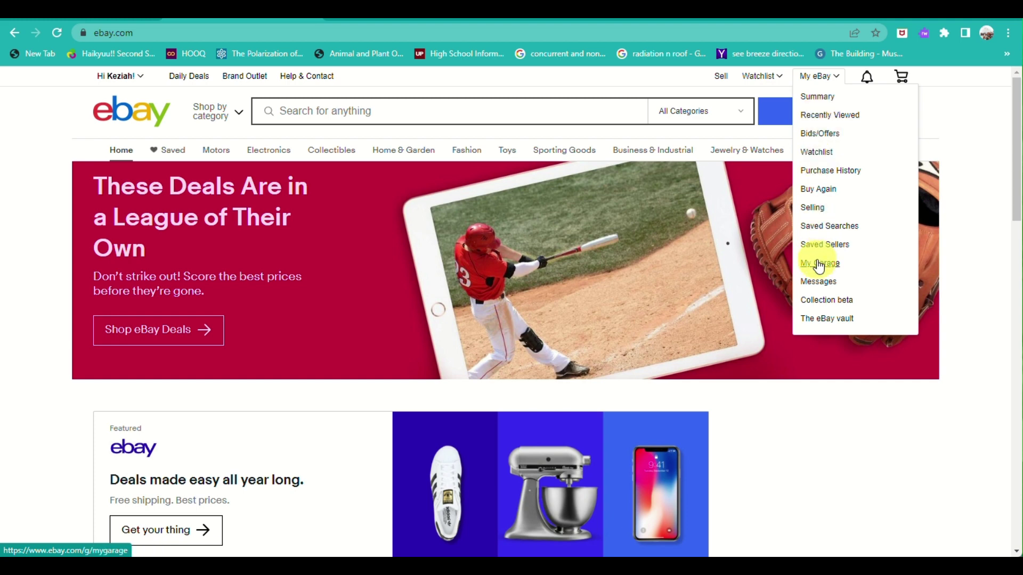
Step: Switch back to CJdropshipping and open the Purchase List under My CJ
{"action": "left_click", "coordinate": [582, 20]}
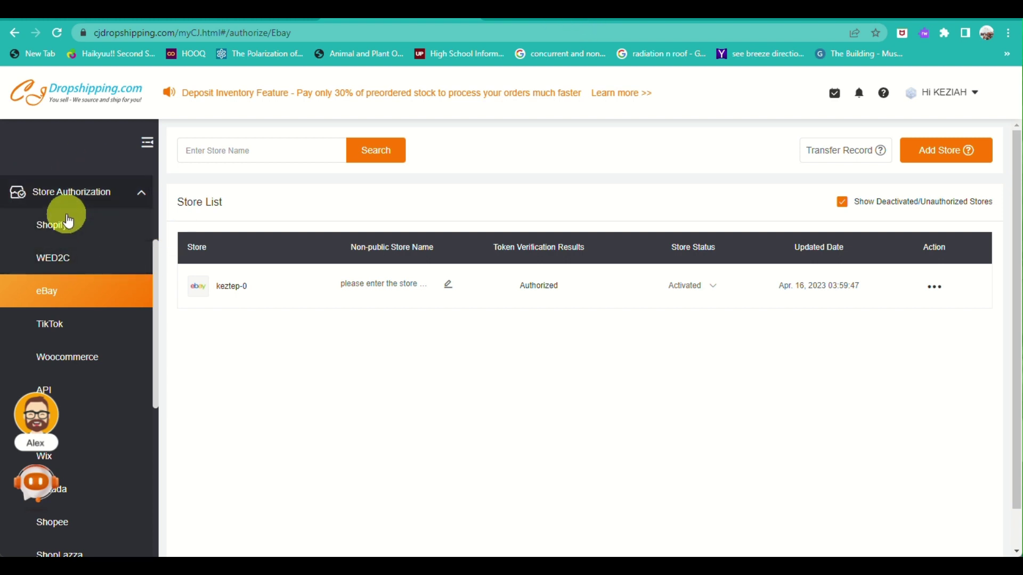
{"action": "scroll", "coordinate": [83, 250], "scroll_direction": "up", "scroll_amount": 3}
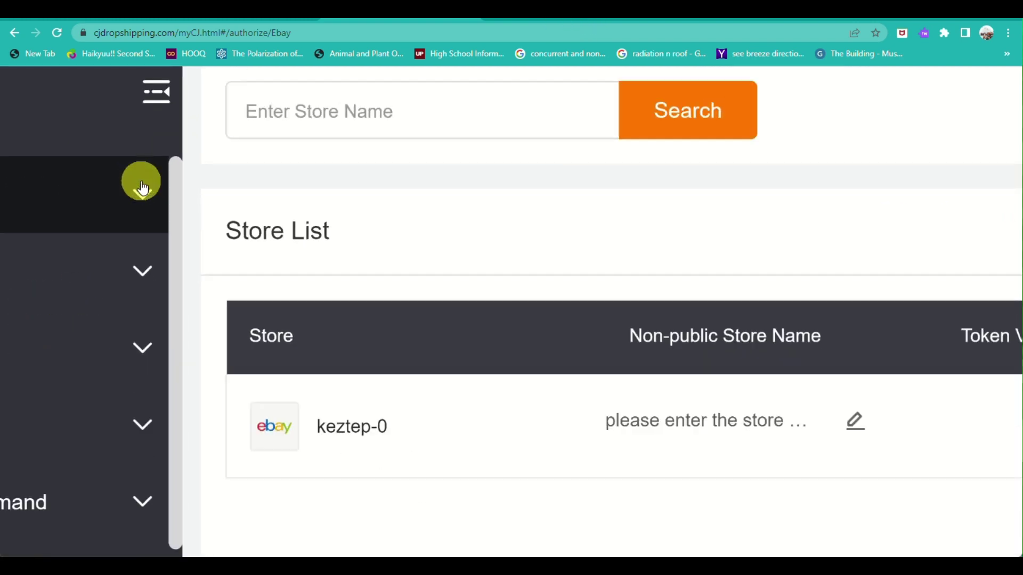
{"action": "left_click", "coordinate": [143, 188]}
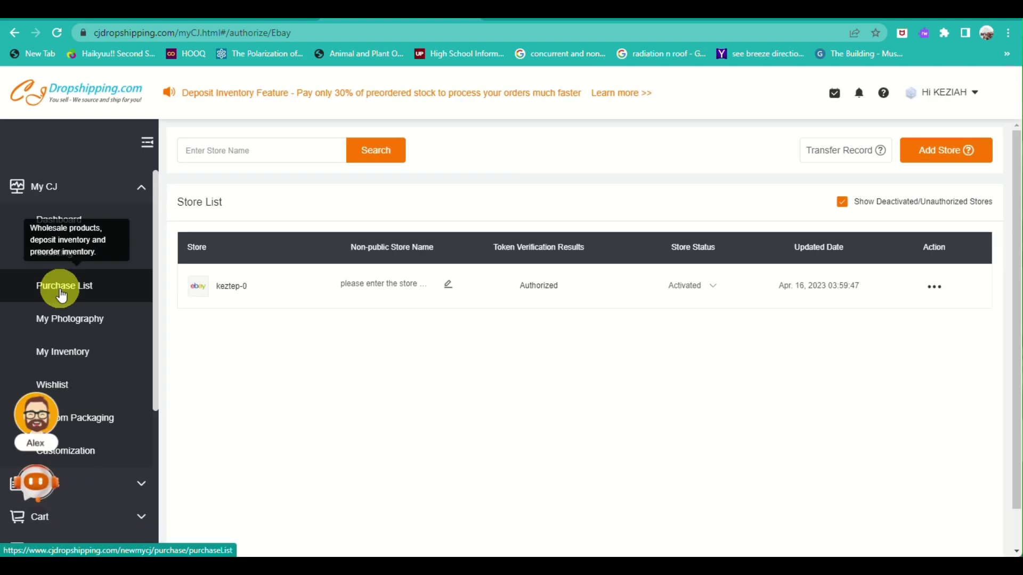
{"action": "left_click", "coordinate": [62, 291]}
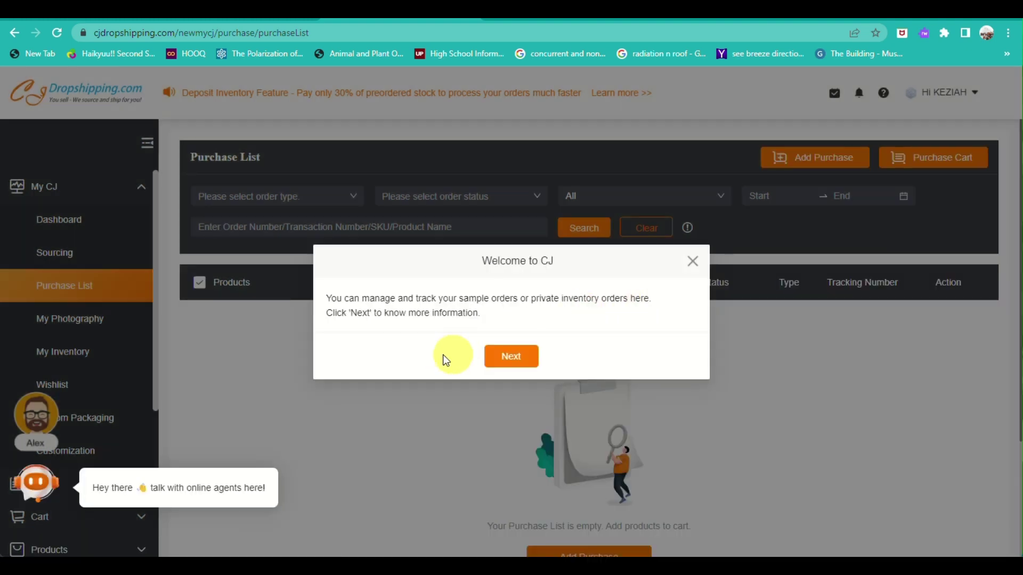
Step: Step through and cancel the Purchase List welcome tour, then go to the purchase product recommendations
{"action": "left_click", "coordinate": [521, 356]}
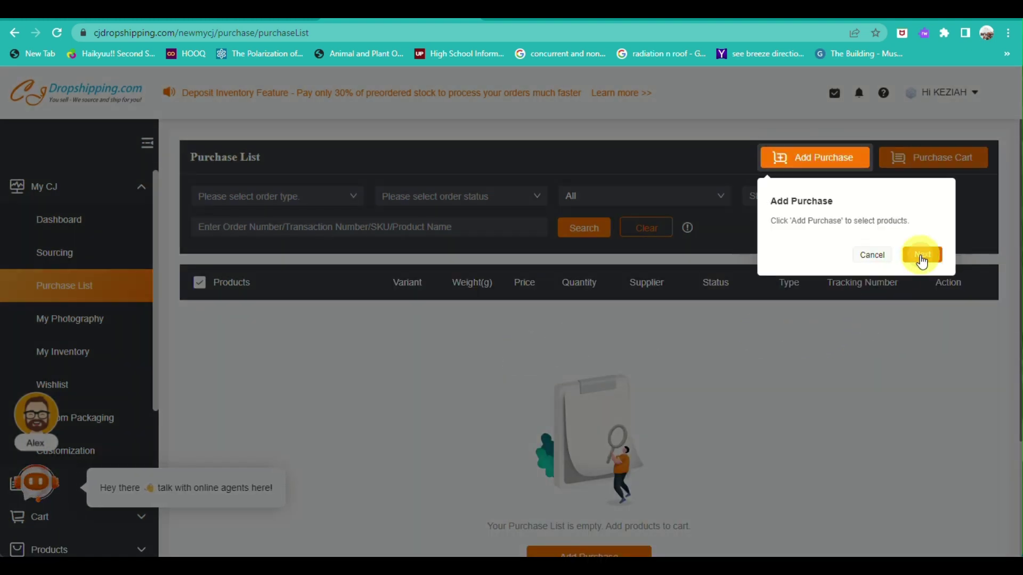
{"action": "left_click", "coordinate": [922, 256]}
{"action": "left_click", "coordinate": [921, 259]}
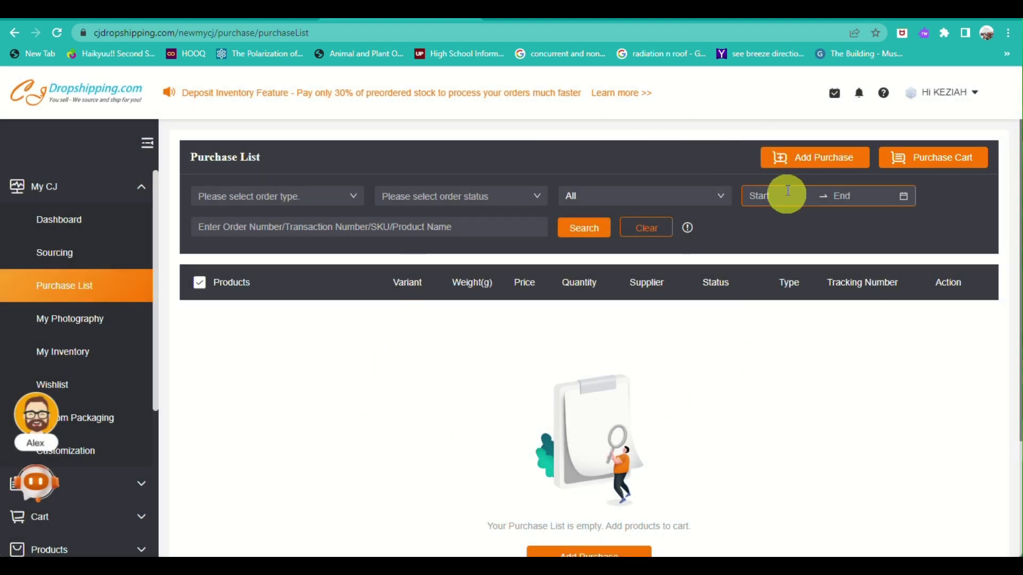
{"action": "scroll", "coordinate": [788, 365], "scroll_direction": "down", "scroll_amount": 3}
{"action": "scroll", "coordinate": [788, 363], "scroll_direction": "up", "scroll_amount": 3}
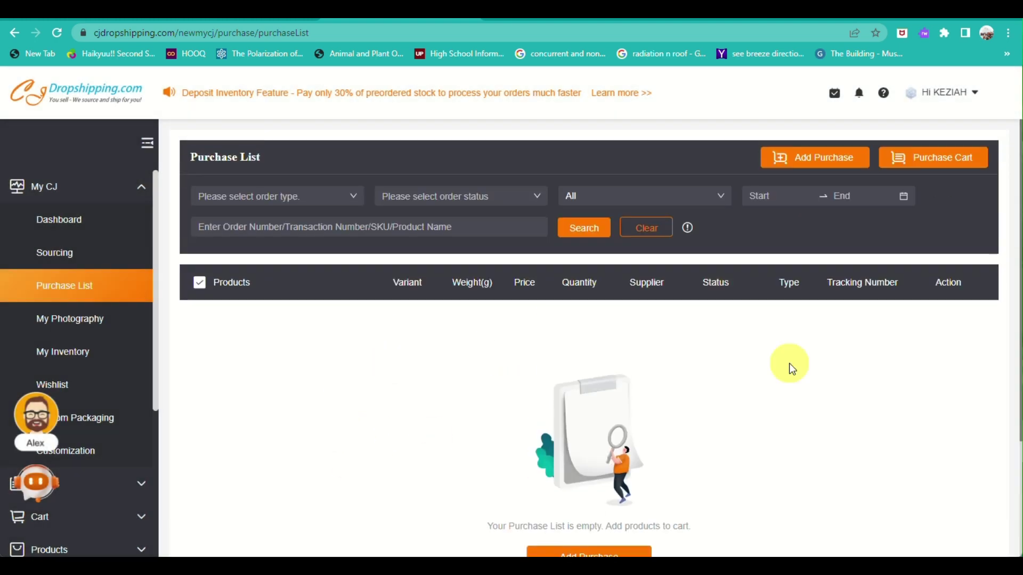
{"action": "left_click", "coordinate": [815, 161]}
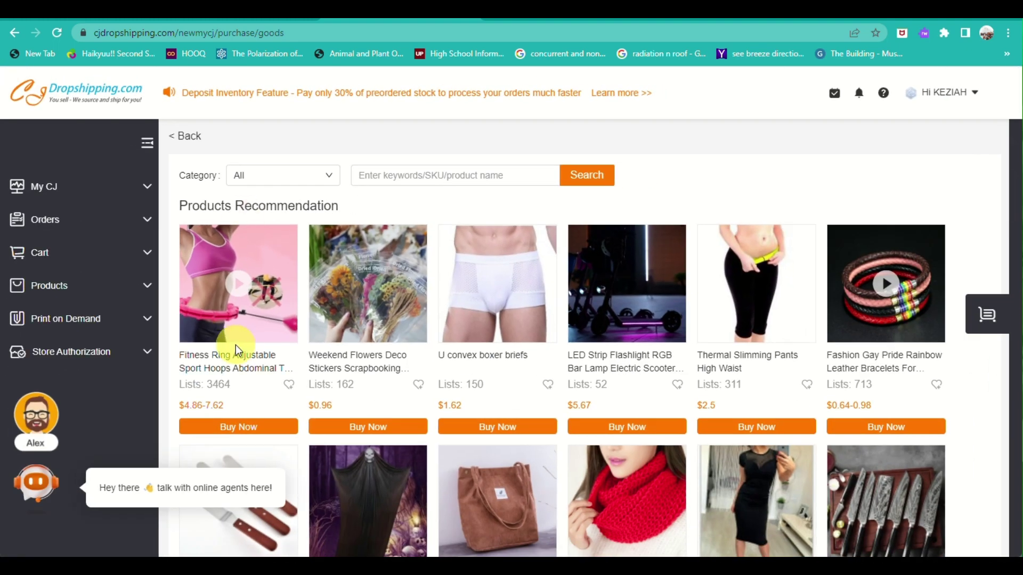
Step: Open the Fashion Gay Pride Rainbow Leather Bracelets product from the Products Recommendation grid
{"action": "left_click_drag", "start_coordinate": [207, 383], "coordinate": [222, 369]}
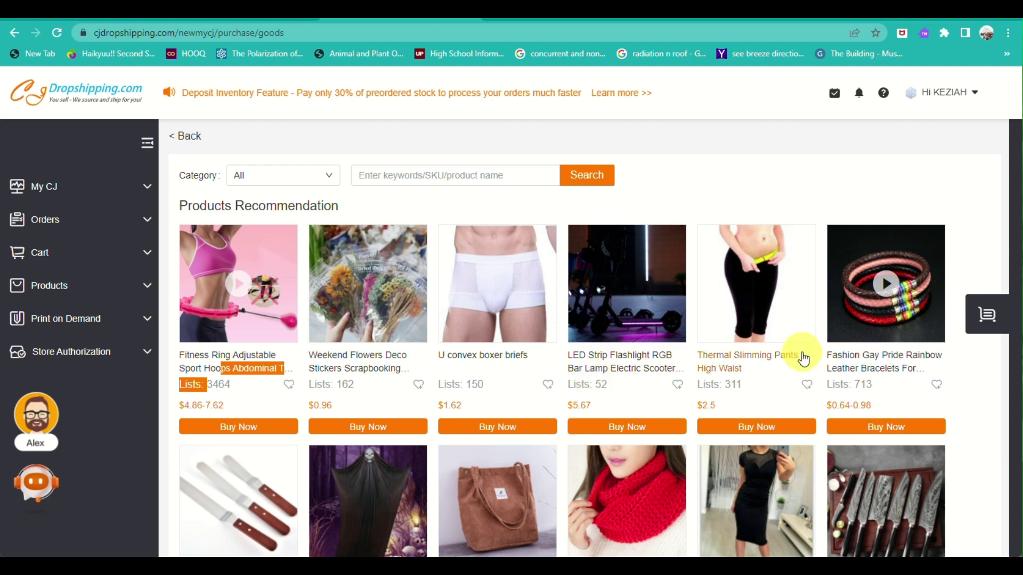
{"action": "scroll", "coordinate": [799, 354], "scroll_direction": "down", "scroll_amount": 3}
{"action": "scroll", "coordinate": [801, 359], "scroll_direction": "up", "scroll_amount": 3}
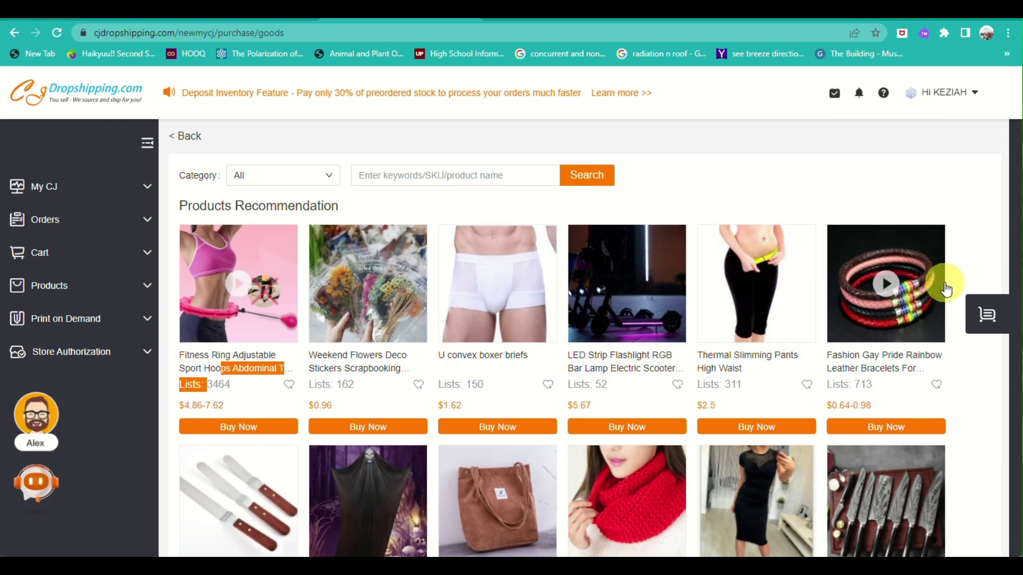
{"action": "left_click", "coordinate": [944, 288]}
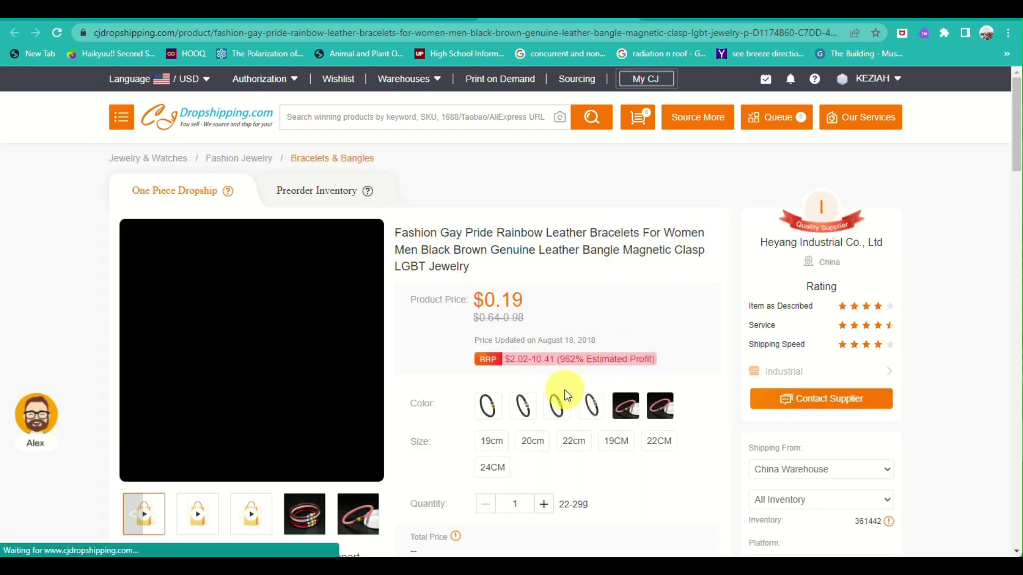
Step: Scroll down the bracelet product page and open its List form for the eBay store
{"action": "scroll", "coordinate": [565, 390], "scroll_direction": "down", "scroll_amount": 3}
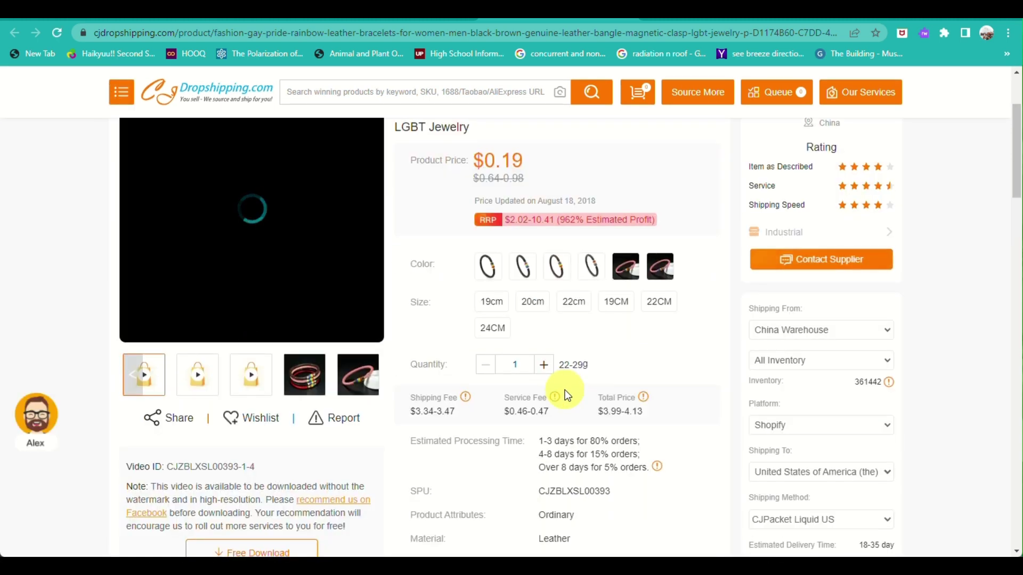
{"action": "scroll", "coordinate": [565, 390], "scroll_direction": "up", "scroll_amount": 1}
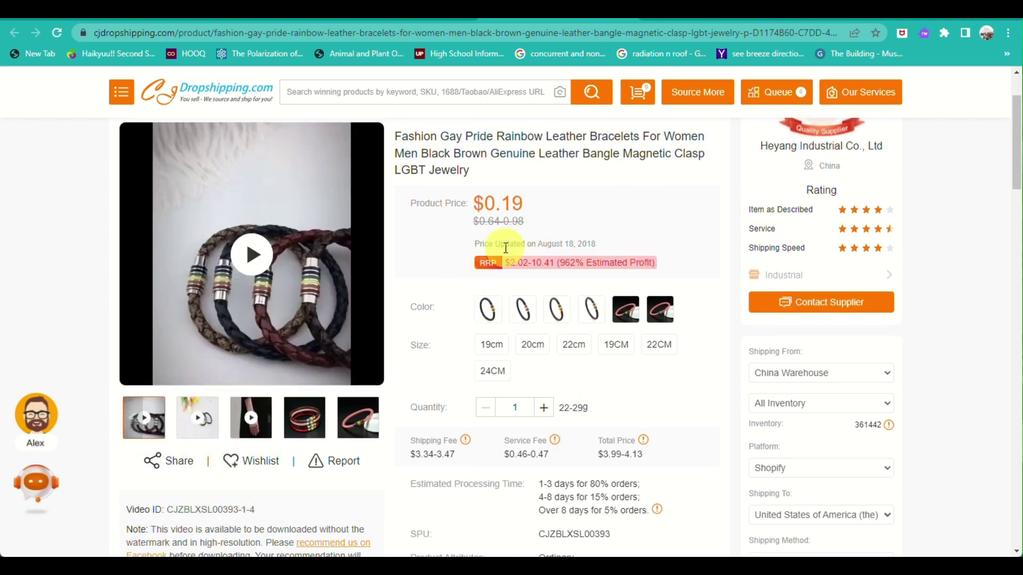
{"action": "scroll", "coordinate": [506, 248], "scroll_direction": "down", "scroll_amount": 3}
{"action": "scroll", "coordinate": [506, 248], "scroll_direction": "down", "scroll_amount": 2}
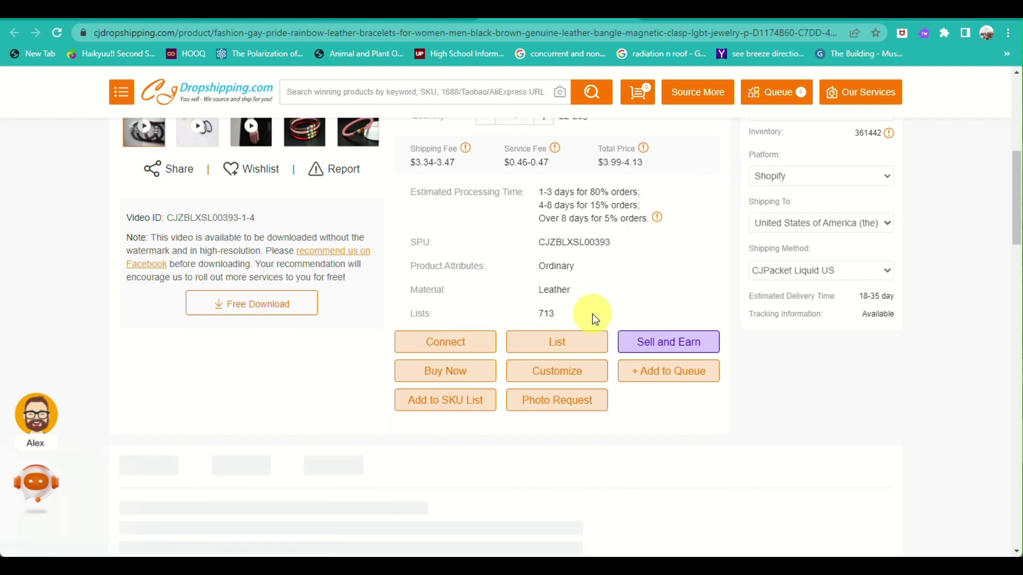
{"action": "scroll", "coordinate": [571, 354], "scroll_direction": "up", "scroll_amount": 5}
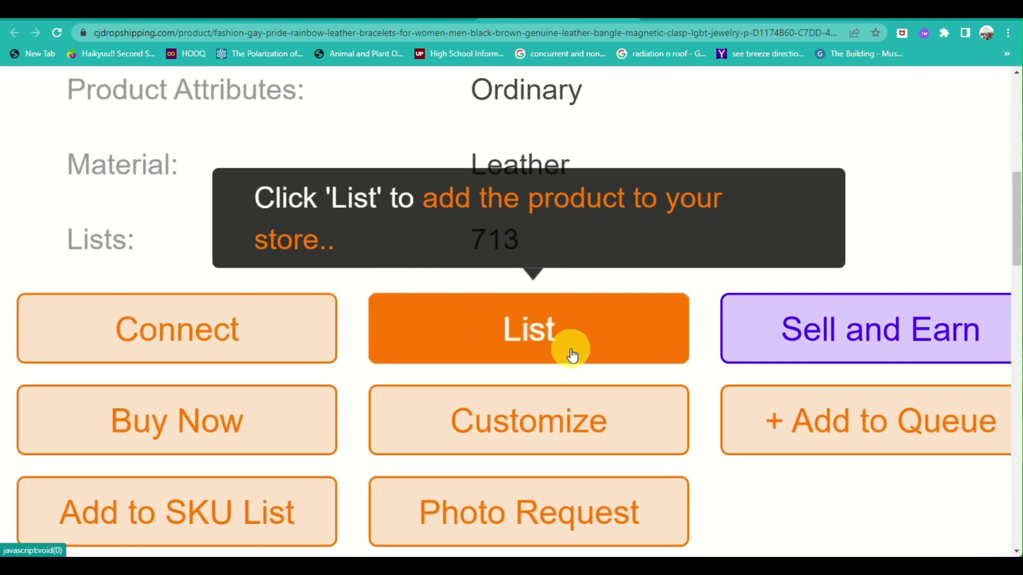
{"action": "scroll", "coordinate": [572, 355], "scroll_direction": "down", "scroll_amount": 5}
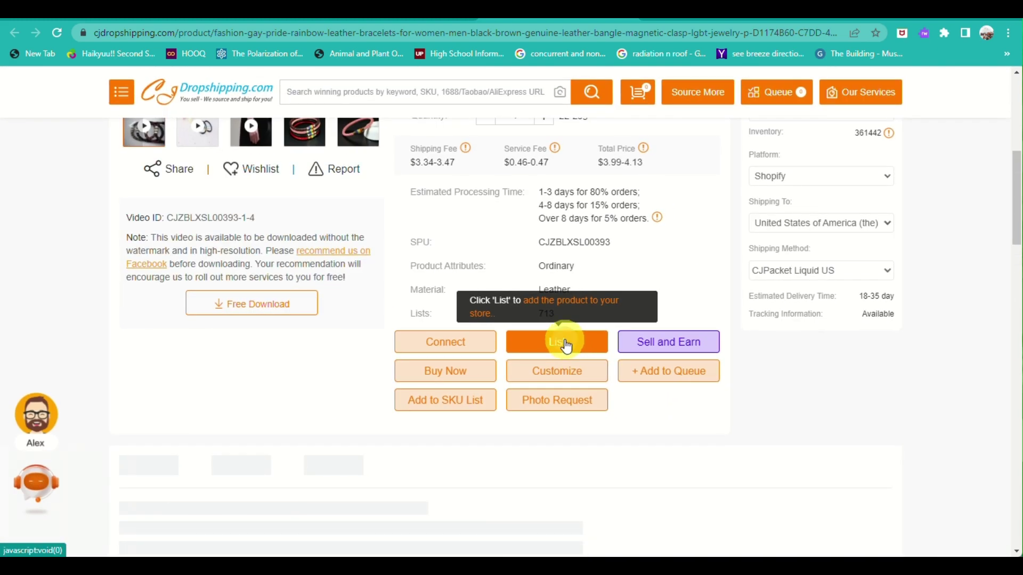
{"action": "left_click", "coordinate": [564, 344]}
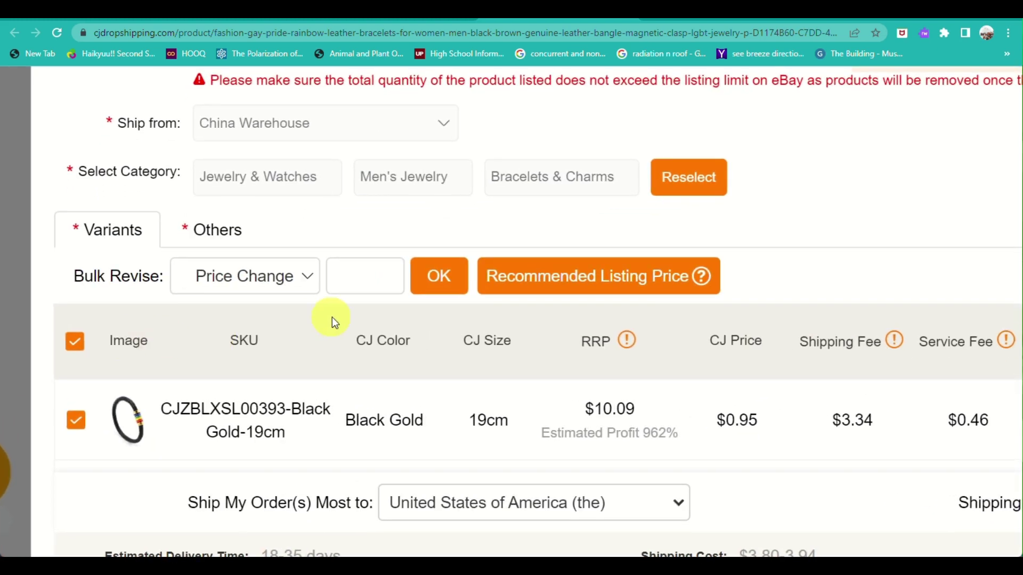
Step: Reset the page zoom and scan the Black Gold and Black Silver 19cm–22cm variant rows
{"action": "scroll", "coordinate": [746, 341], "scroll_direction": "right", "scroll_amount": 5}
{"action": "mouse_move", "coordinate": [699, 347]}
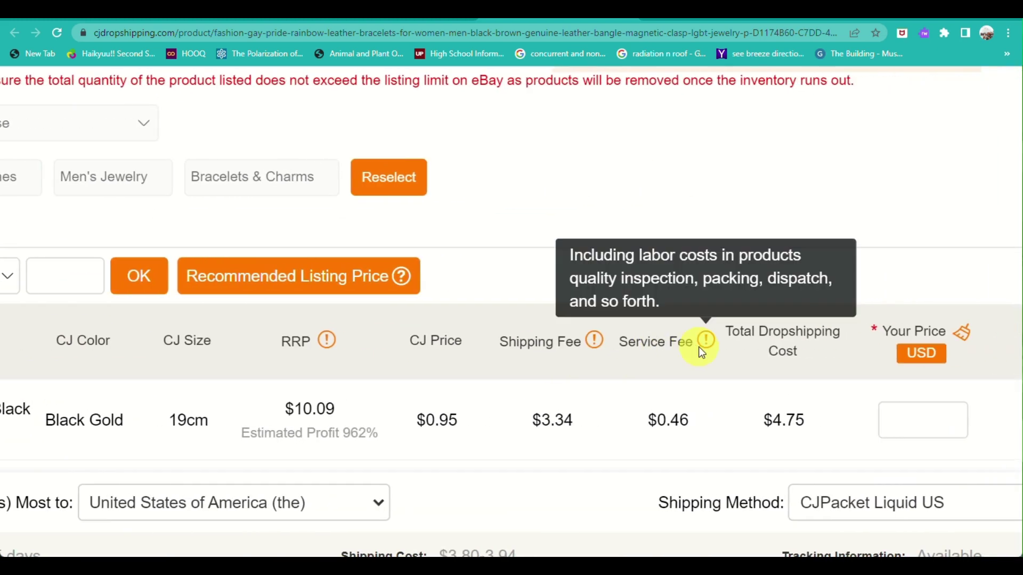
{"action": "scroll", "coordinate": [698, 347], "scroll_direction": "right", "scroll_amount": 2}
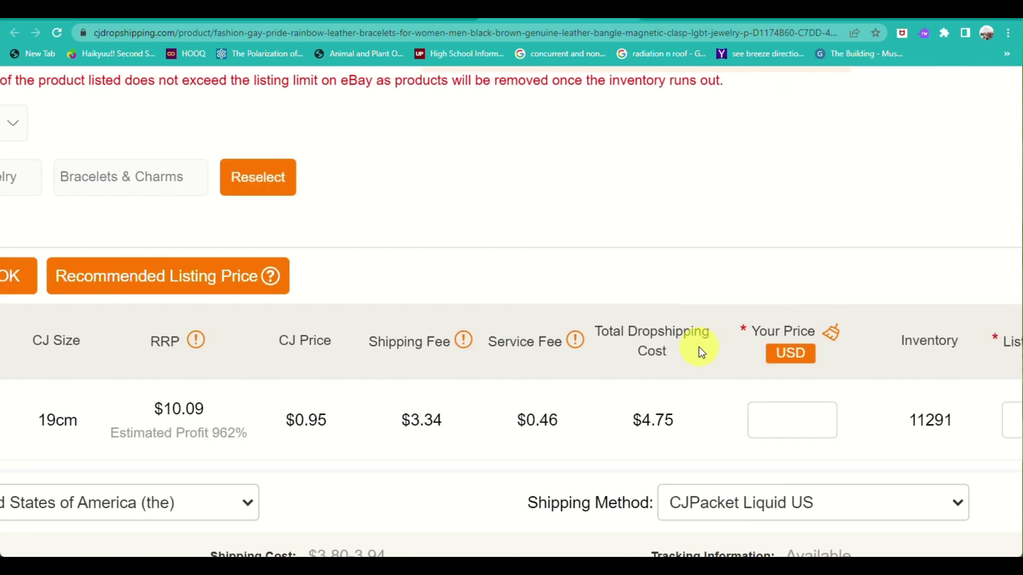
{"action": "scroll", "coordinate": [699, 349], "scroll_direction": "right", "scroll_amount": 2}
{"action": "scroll", "coordinate": [700, 347], "scroll_direction": "right", "scroll_amount": 2}
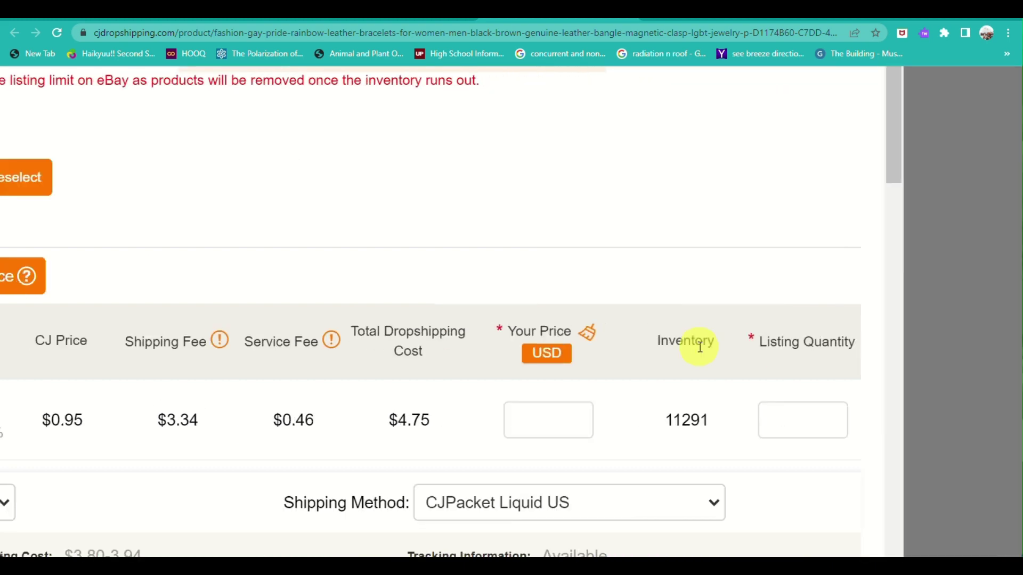
{"action": "key", "text": "ctrl+0"}
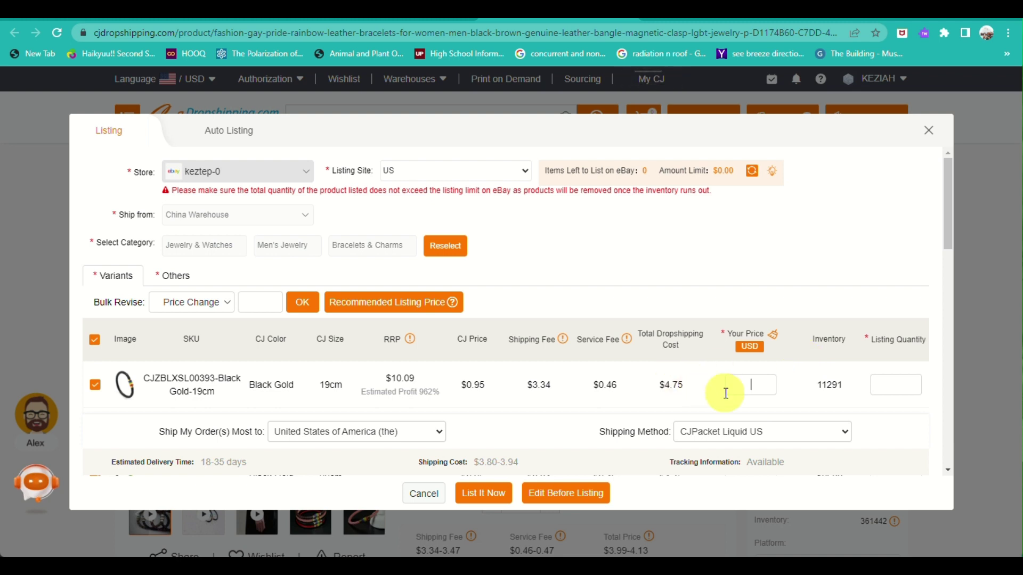
{"action": "scroll", "coordinate": [726, 394], "scroll_direction": "down", "scroll_amount": 5}
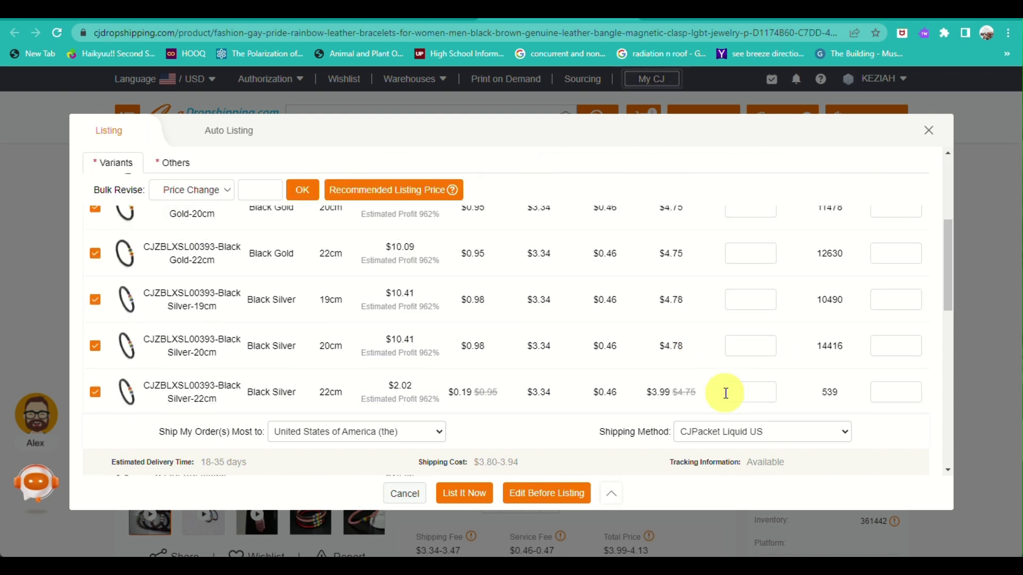
{"action": "scroll", "coordinate": [725, 393], "scroll_direction": "down", "scroll_amount": 3}
{"action": "scroll", "coordinate": [726, 393], "scroll_direction": "up", "scroll_amount": 4}
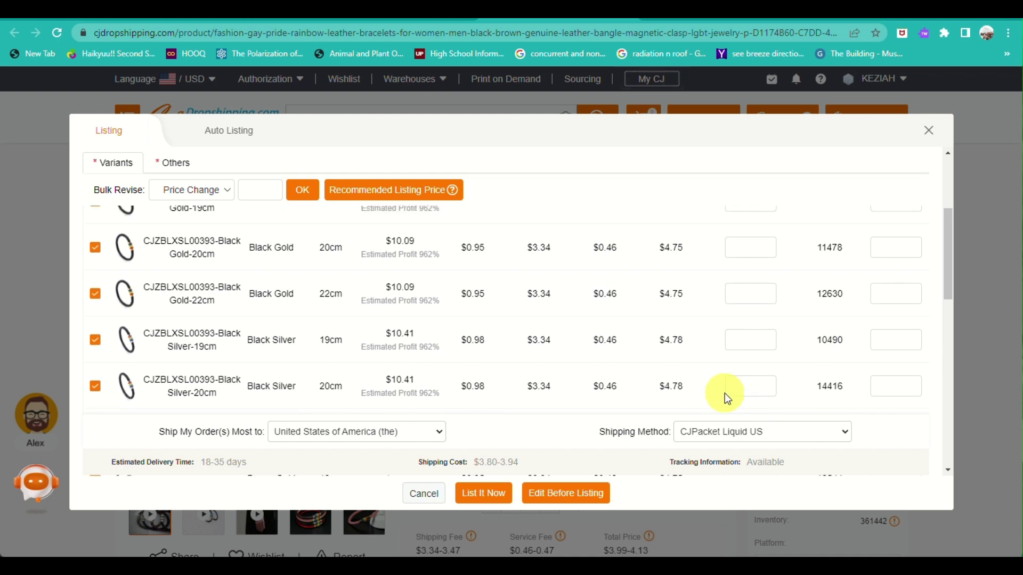
{"action": "scroll", "coordinate": [726, 397], "scroll_direction": "up", "scroll_amount": 3}
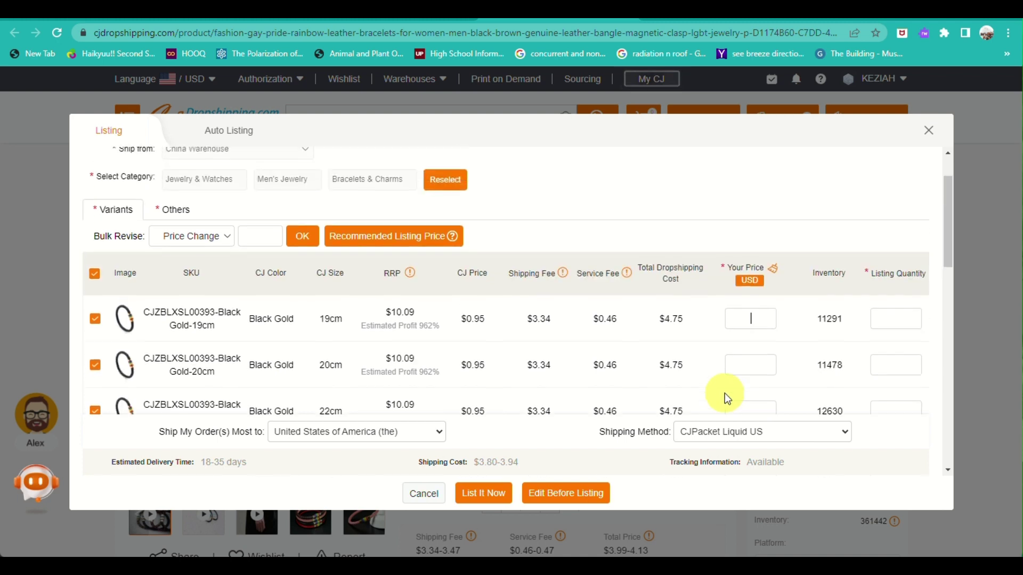
Step: Fill every bracelet variant's price with the Recommended Listing Price
{"action": "left_click", "coordinate": [403, 240]}
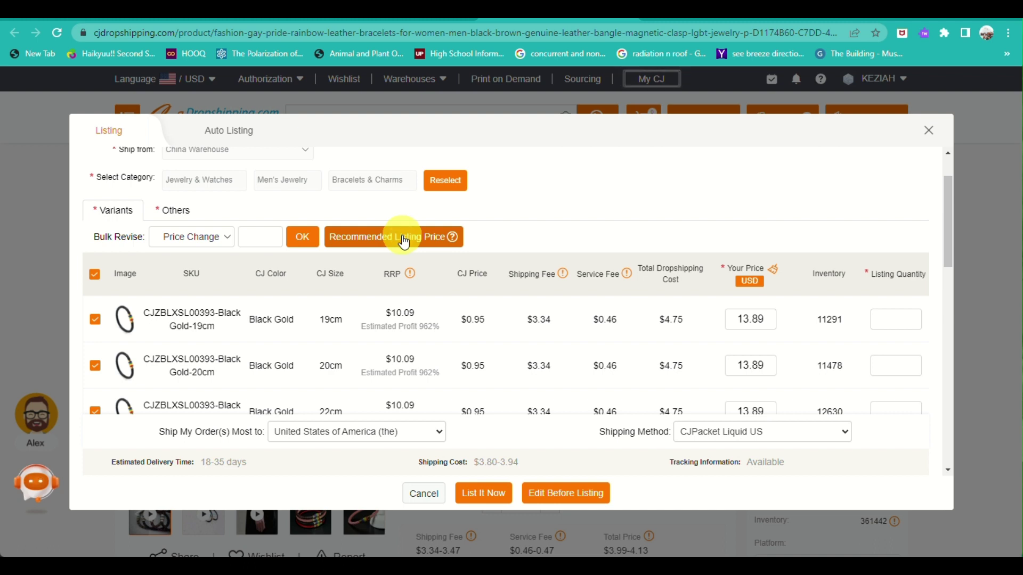
{"action": "scroll", "coordinate": [645, 374], "scroll_direction": "down", "scroll_amount": 3}
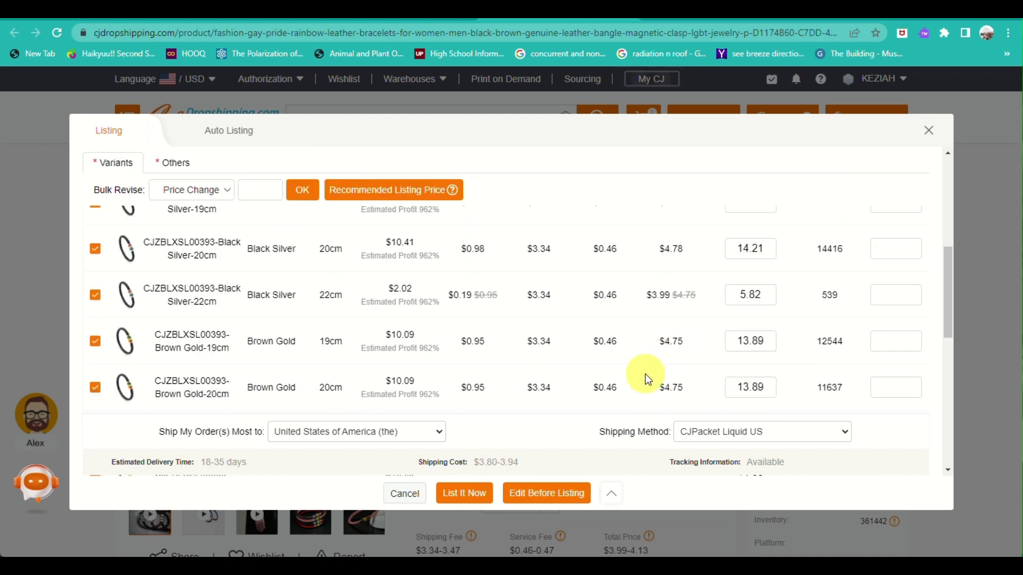
{"action": "scroll", "coordinate": [645, 374], "scroll_direction": "down", "scroll_amount": 8}
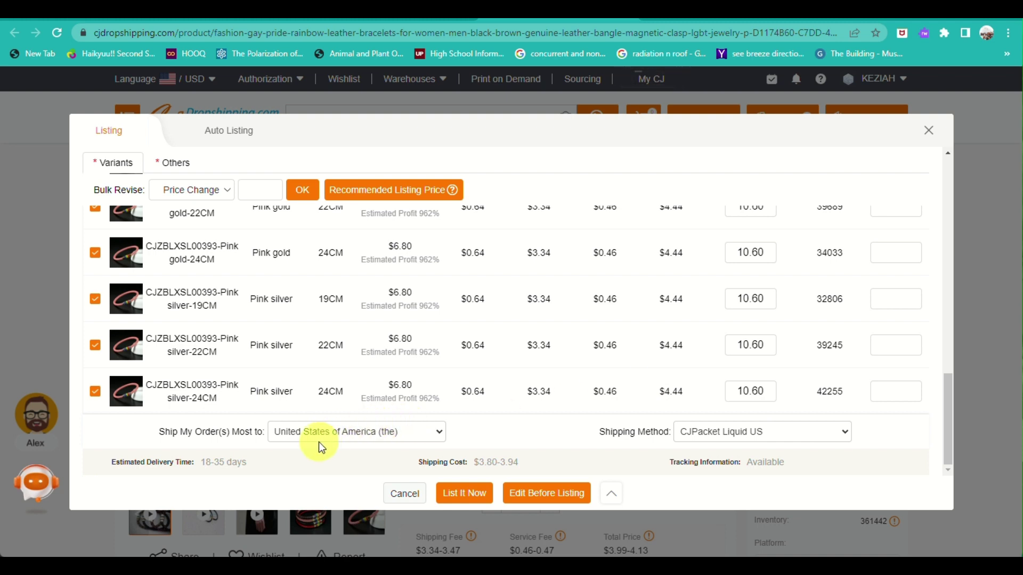
{"action": "scroll", "coordinate": [237, 389], "scroll_direction": "up", "scroll_amount": 1}
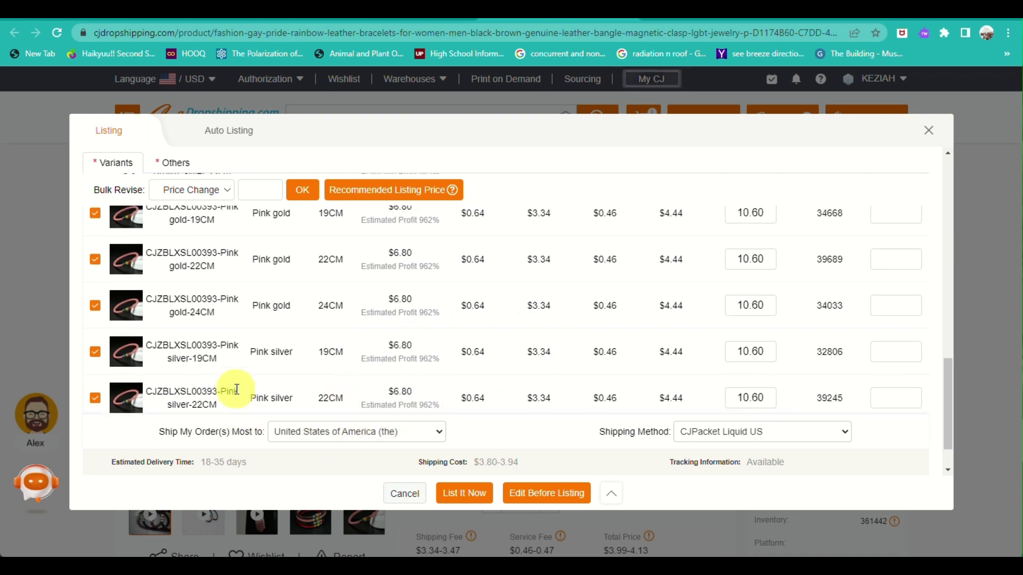
{"action": "scroll", "coordinate": [101, 257], "scroll_direction": "up", "scroll_amount": 2}
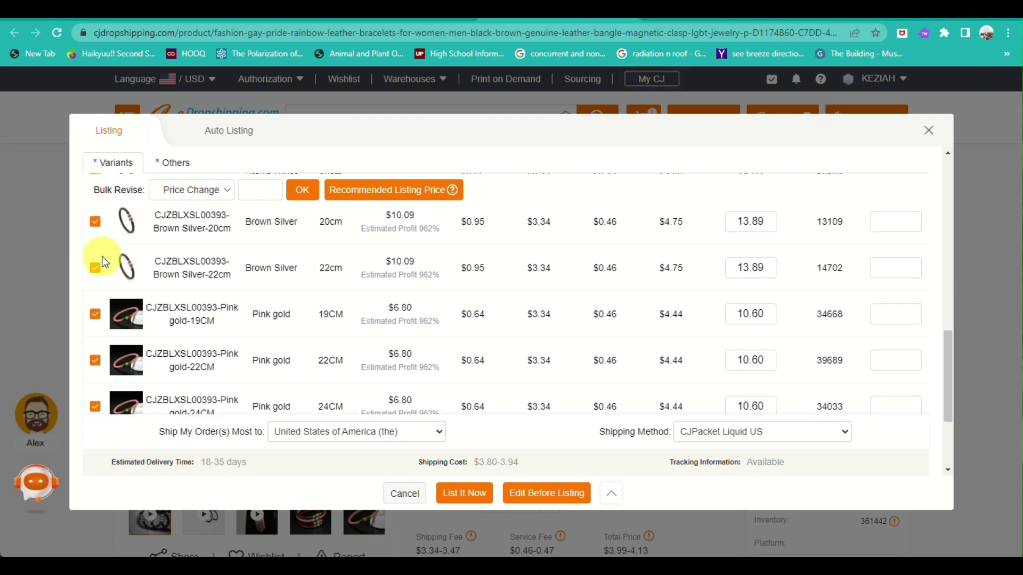
{"action": "scroll", "coordinate": [103, 261], "scroll_direction": "down", "scroll_amount": 3}
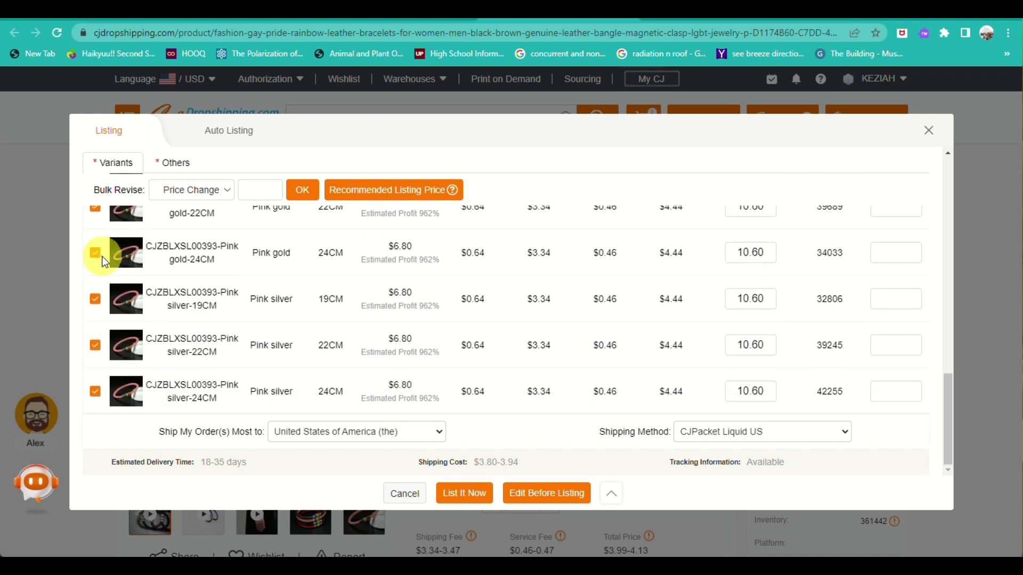
Step: Submit the bracelet listing and check the missing-quantity warning
{"action": "left_click", "coordinate": [472, 494]}
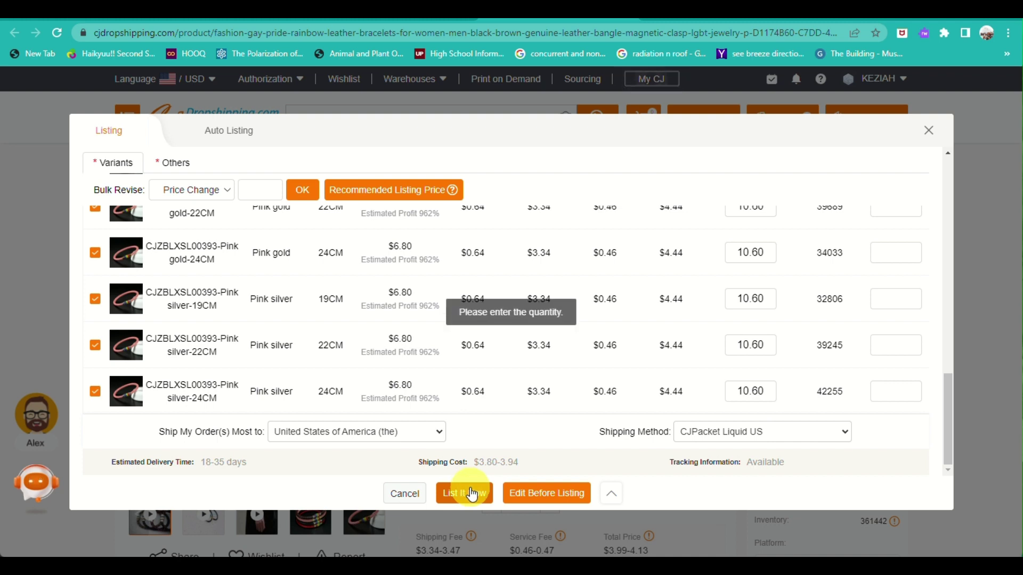
{"action": "scroll", "coordinate": [752, 414], "scroll_direction": "up", "scroll_amount": 8}
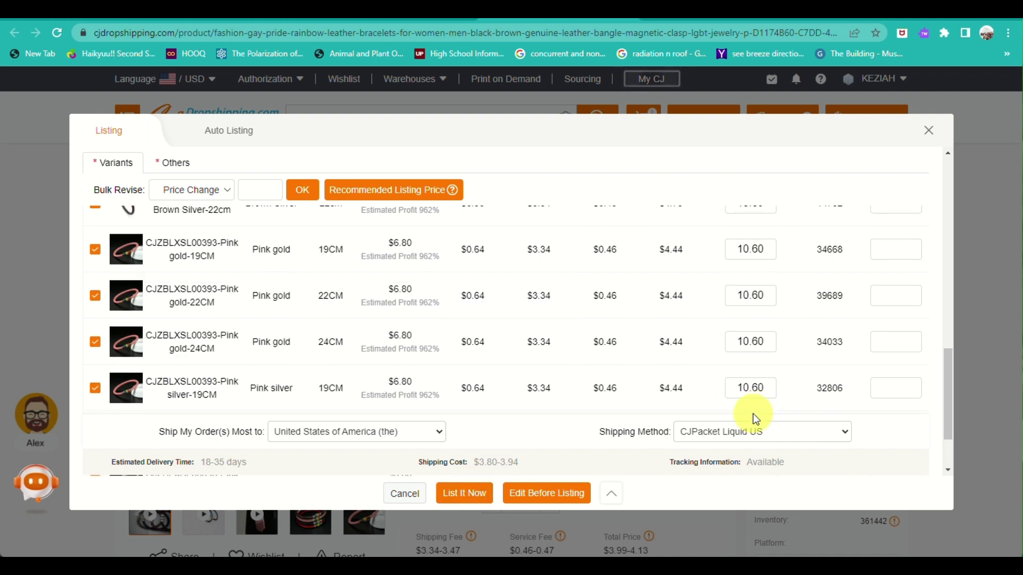
{"action": "scroll", "coordinate": [753, 414], "scroll_direction": "up", "scroll_amount": 8}
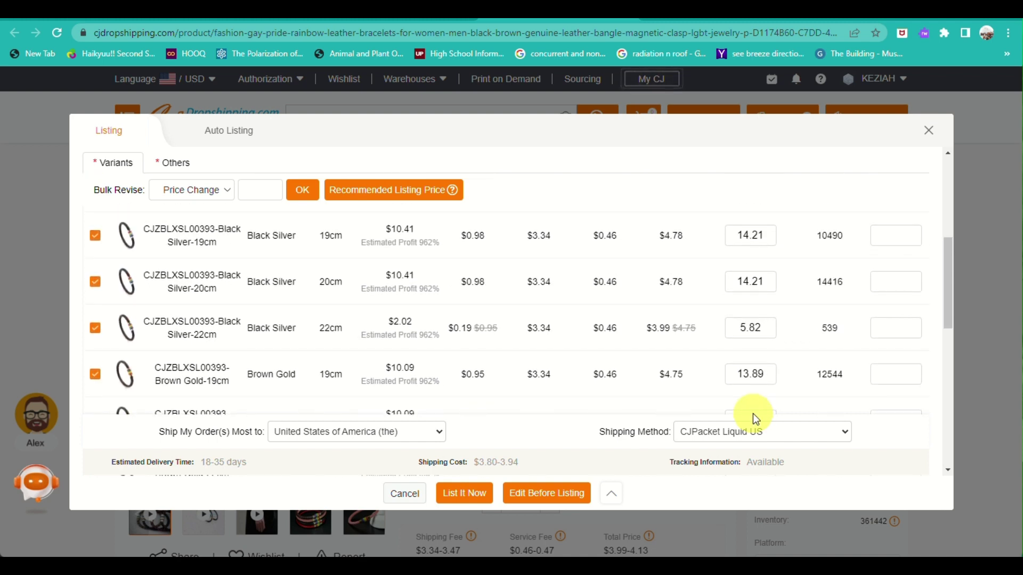
Step: Enter listing quantity 5 for the Black Gold, Black Silver and Brown Gold variants
{"action": "left_click", "coordinate": [885, 328]}
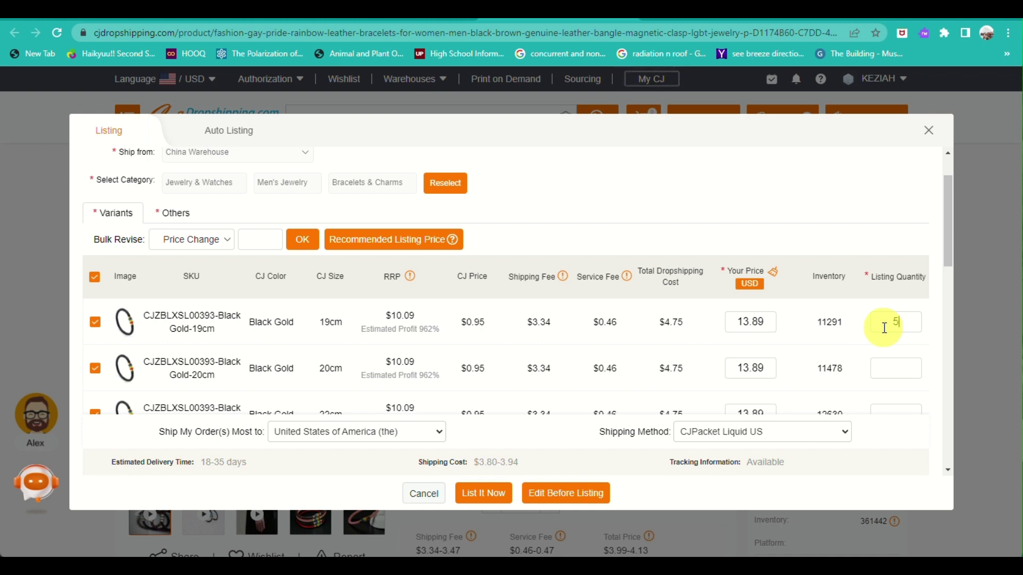
{"action": "left_click", "coordinate": [900, 370]}
{"action": "type", "text": "5"}
{"action": "scroll", "coordinate": [894, 372], "scroll_direction": "down", "scroll_amount": 2}
{"action": "left_click", "coordinate": [904, 315]}
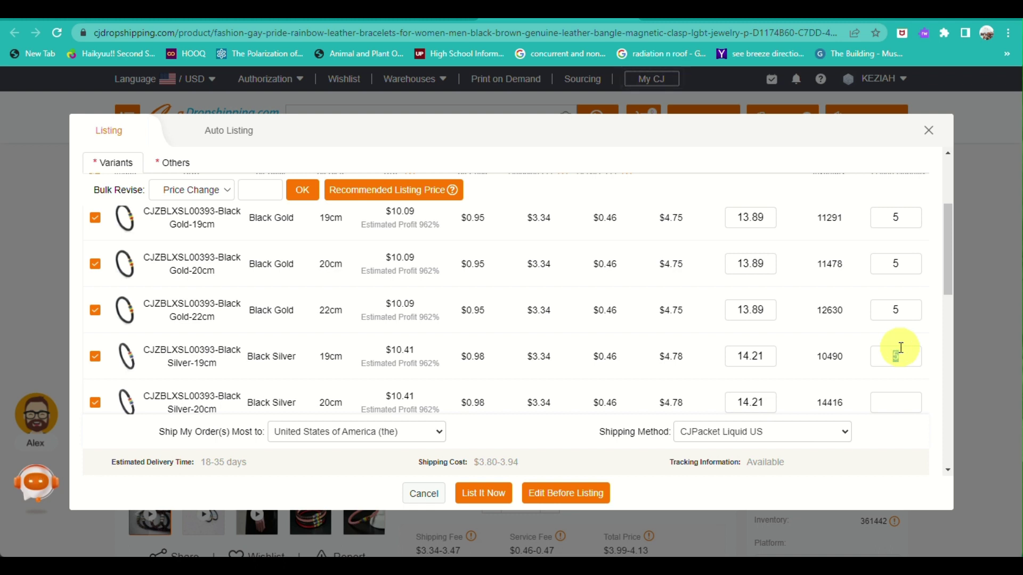
{"action": "left_click", "coordinate": [908, 396]}
{"action": "type", "text": "5"}
{"action": "scroll", "coordinate": [908, 396], "scroll_direction": "down", "scroll_amount": 3}
{"action": "left_click", "coordinate": [887, 292]}
{"action": "type", "text": "5"}
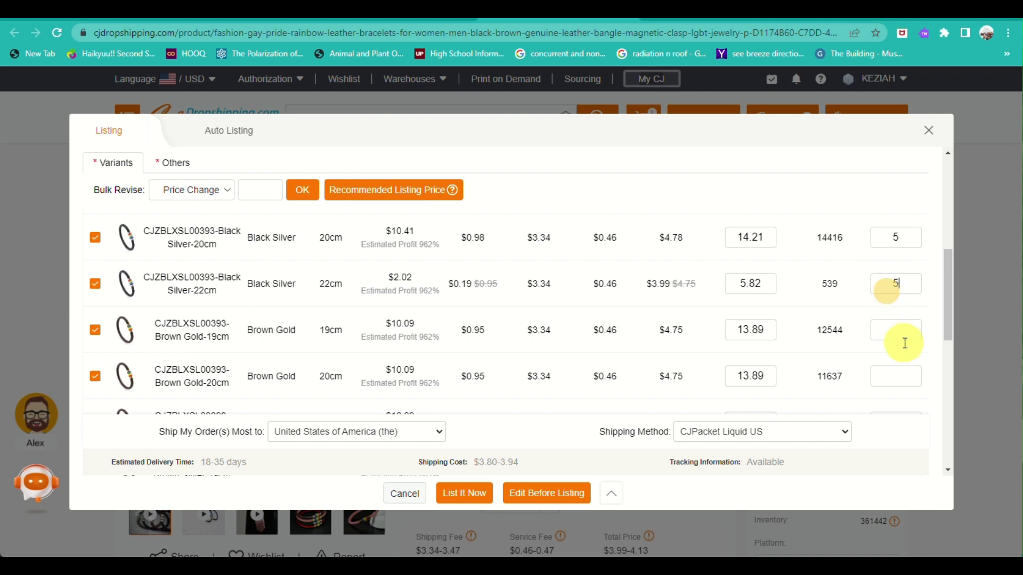
{"action": "left_click", "coordinate": [903, 333]}
{"action": "type", "text": "5"}
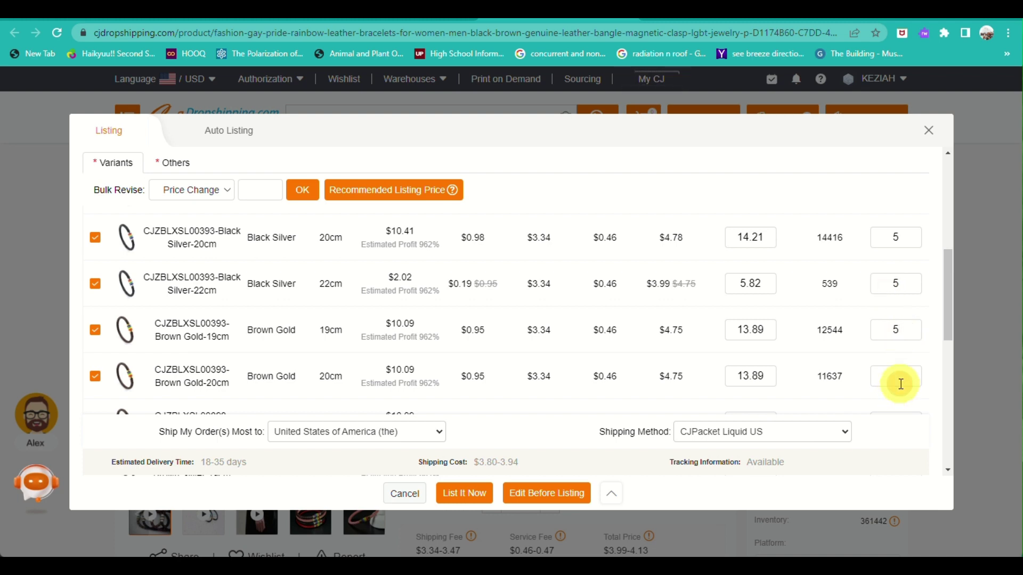
{"action": "left_click", "coordinate": [900, 383]}
{"action": "type", "text": "5"}
{"action": "scroll", "coordinate": [900, 384], "scroll_direction": "down", "scroll_amount": 3}
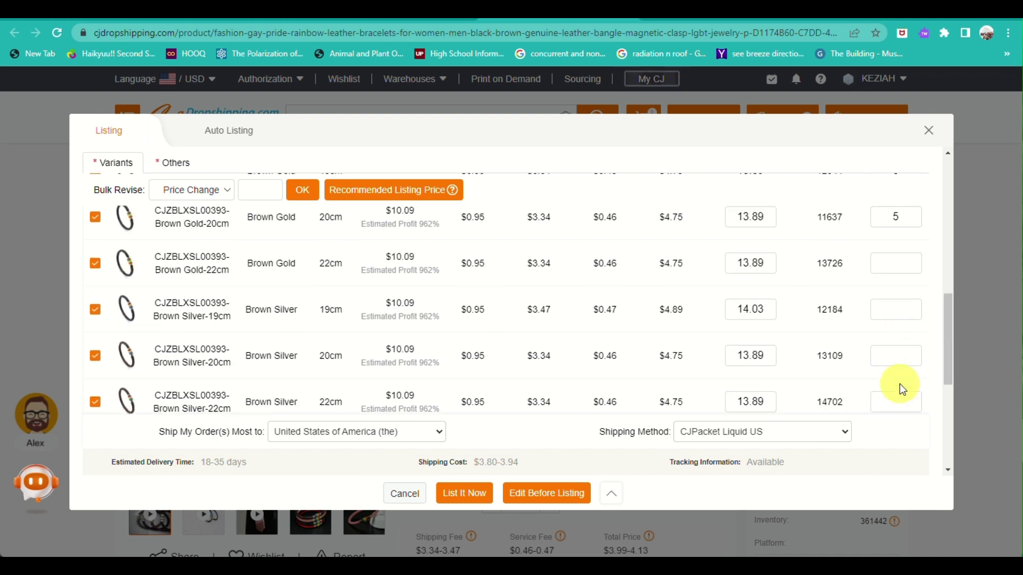
{"action": "left_click", "coordinate": [893, 273]}
{"action": "type", "text": "5"}
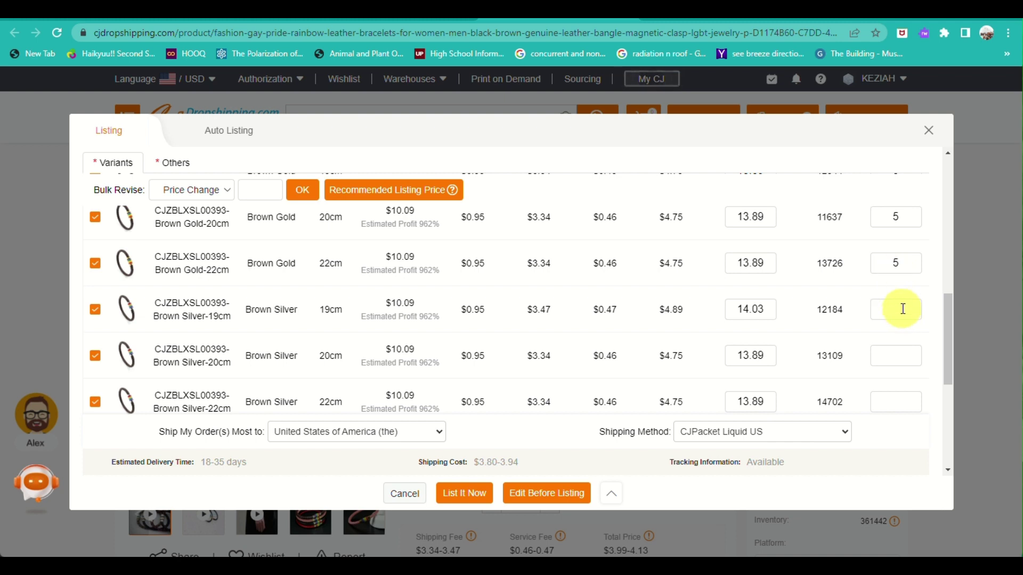
Step: Enter quantity 5 for the Brown Silver, Pink gold and Pink silver variants, then submit the listing
{"action": "left_click", "coordinate": [903, 309]}
{"action": "type", "text": "5"}
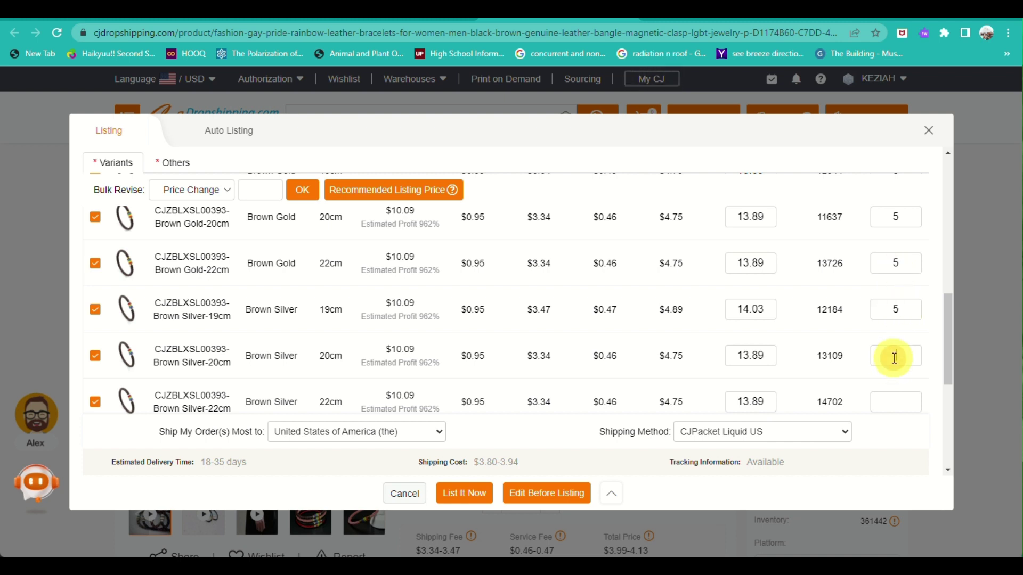
{"action": "scroll", "coordinate": [895, 358], "scroll_direction": "down", "scroll_amount": 3}
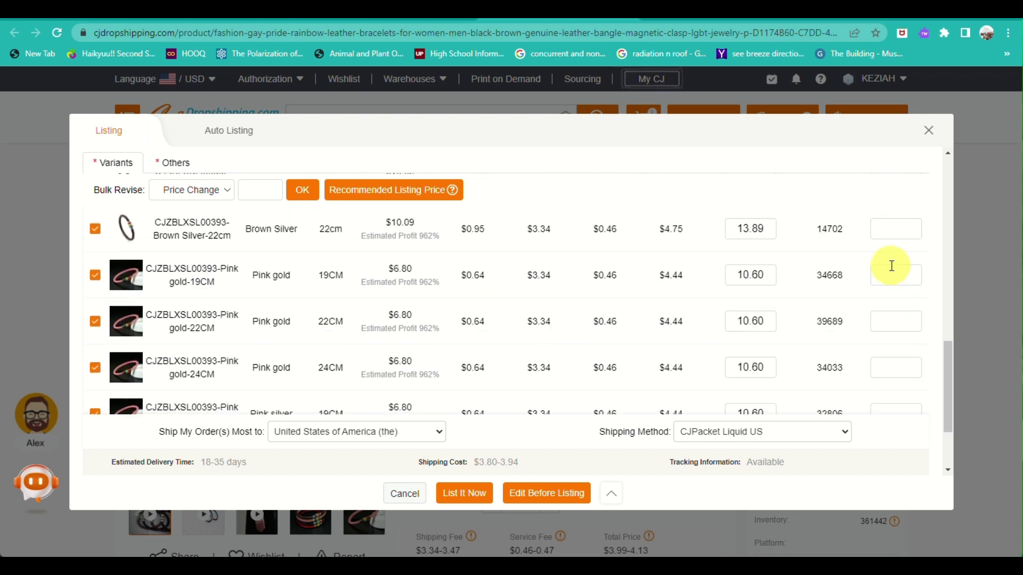
{"action": "left_click", "coordinate": [901, 226]}
{"action": "type", "text": "5"}
{"action": "left_click", "coordinate": [903, 278]}
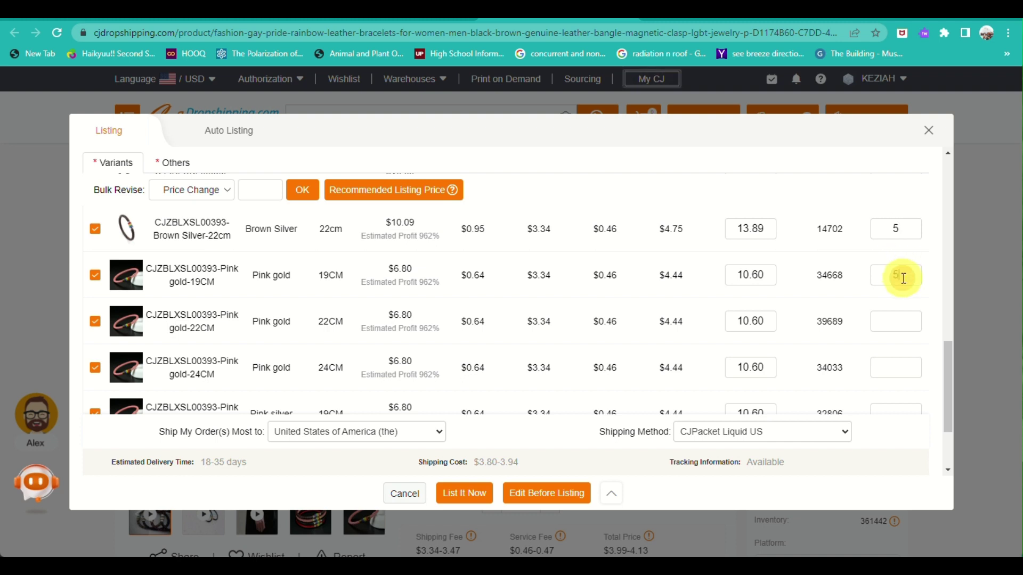
{"action": "type", "text": "5"}
{"action": "scroll", "coordinate": [900, 279], "scroll_direction": "up", "scroll_amount": 1}
{"action": "scroll", "coordinate": [904, 281], "scroll_direction": "down", "scroll_amount": 2}
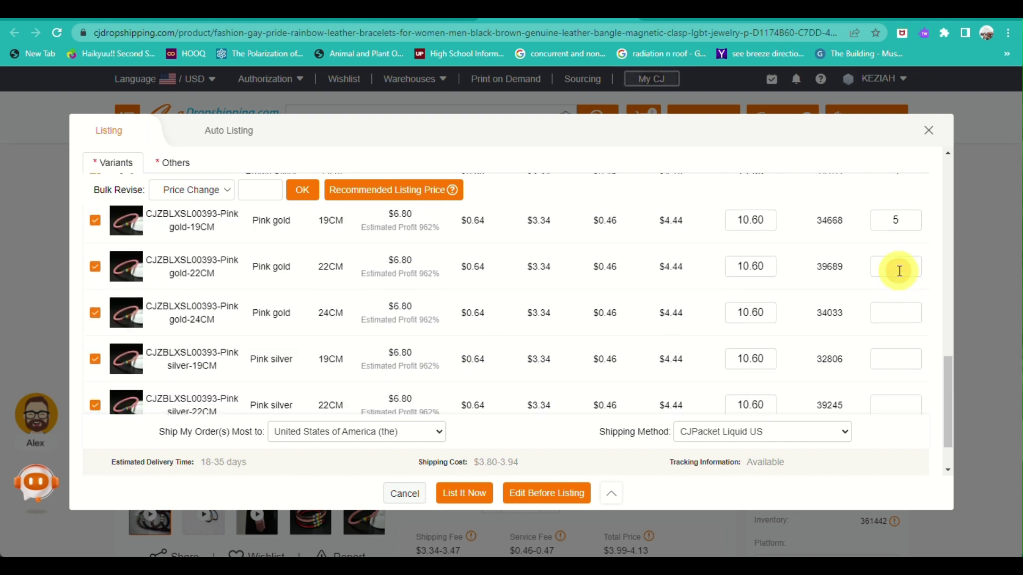
{"action": "left_click", "coordinate": [899, 270]}
{"action": "type", "text": "5"}
{"action": "left_click", "coordinate": [897, 316]}
{"action": "type", "text": "5"}
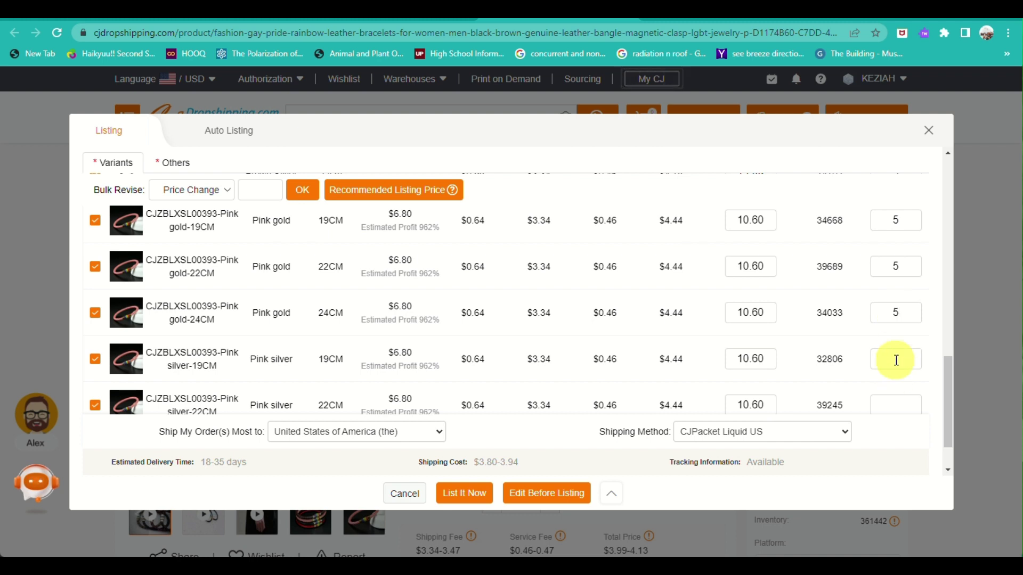
{"action": "left_click", "coordinate": [896, 360]}
{"action": "type", "text": "5"}
{"action": "scroll", "coordinate": [895, 322], "scroll_direction": "down", "scroll_amount": 1}
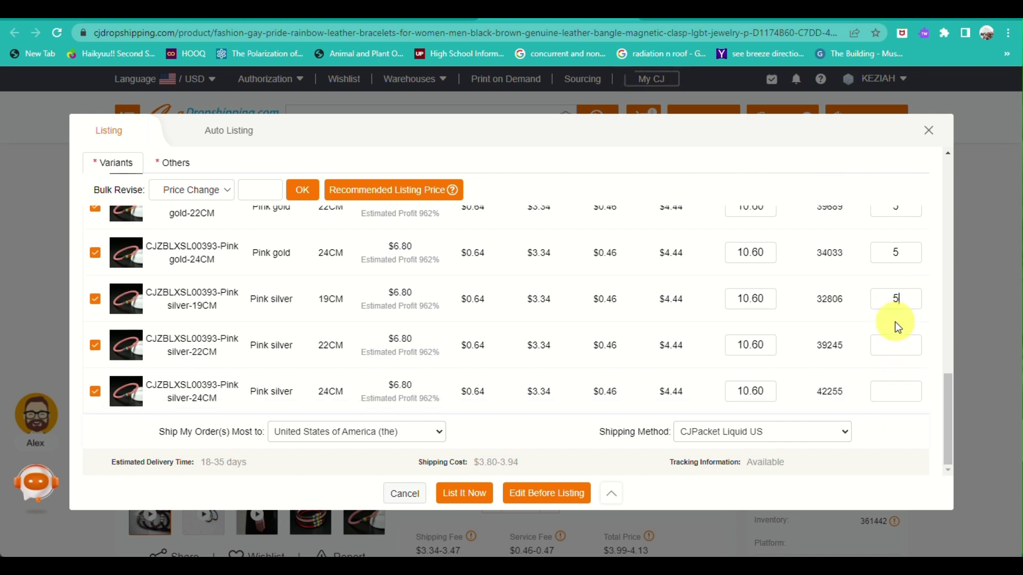
{"action": "left_click", "coordinate": [896, 352]}
{"action": "type", "text": "5"}
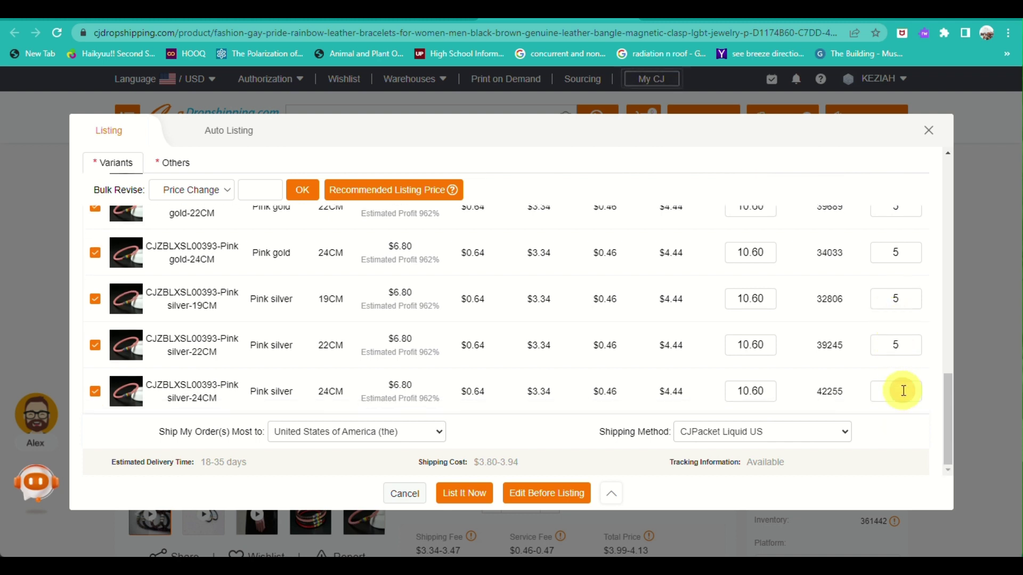
{"action": "left_click", "coordinate": [903, 391]}
{"action": "type", "text": "5"}
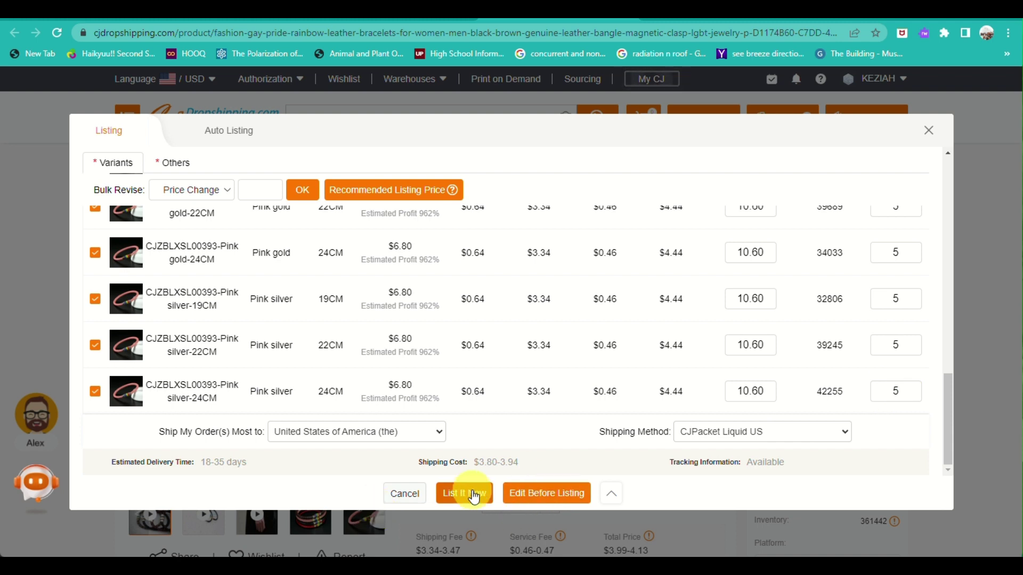
{"action": "left_click", "coordinate": [473, 495]}
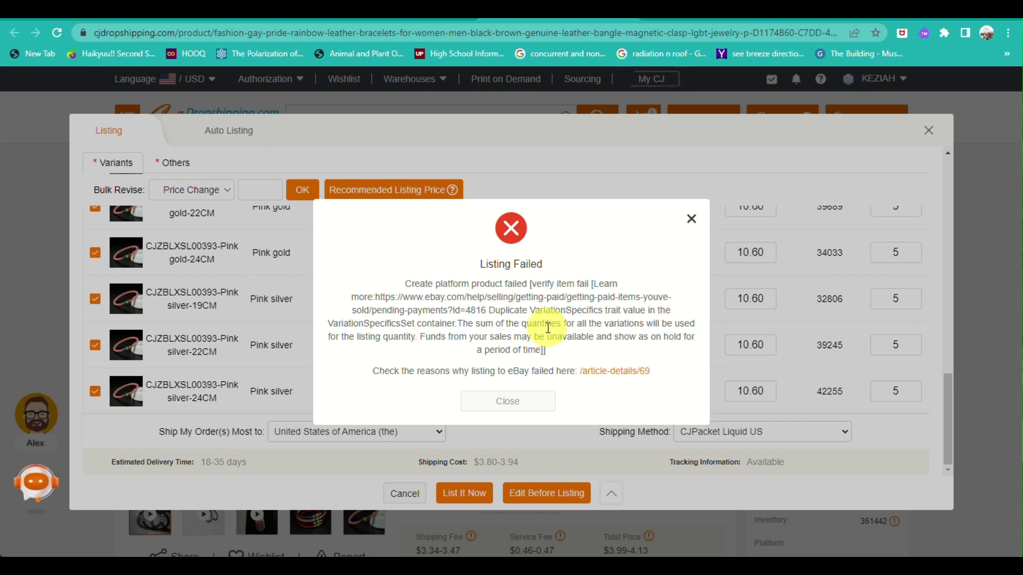
Step: Close the duplicate VariationSpecifics Listing Failed error and return to the top of the variant table
{"action": "left_click", "coordinate": [692, 217]}
{"action": "scroll", "coordinate": [618, 307], "scroll_direction": "up", "scroll_amount": 3}
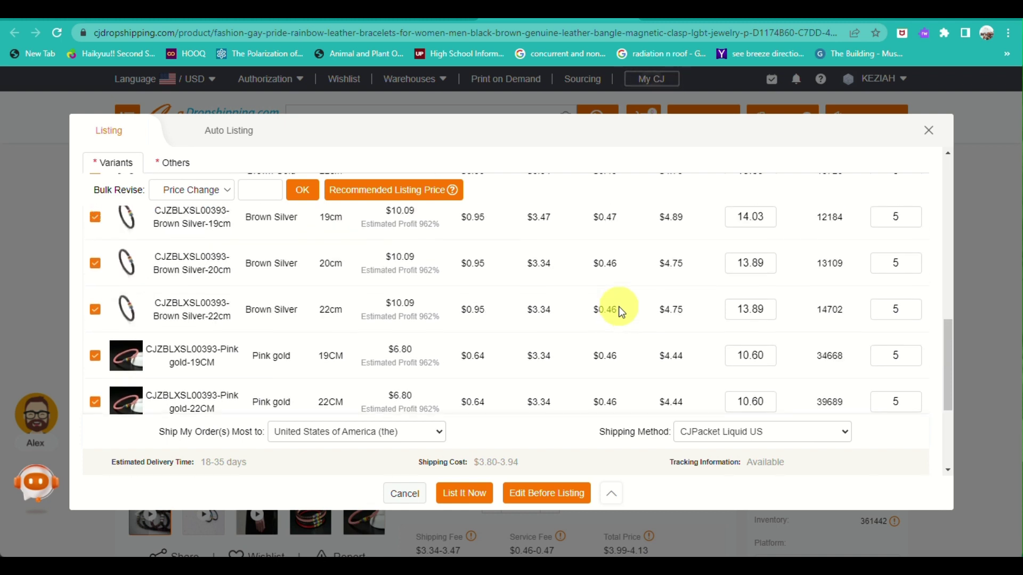
{"action": "scroll", "coordinate": [619, 306], "scroll_direction": "up", "scroll_amount": 3}
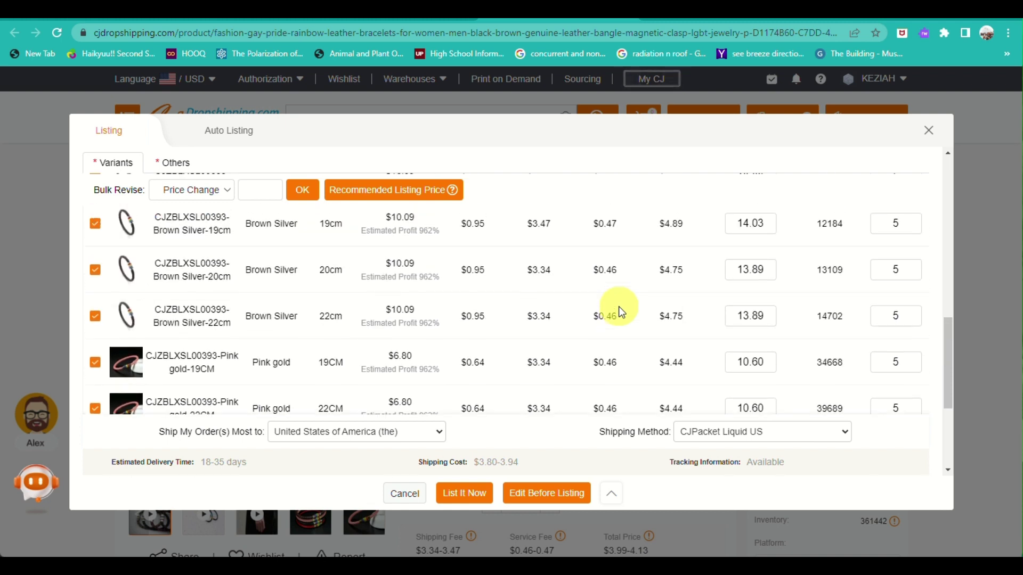
Step: Use Bulk Revise Listing Change to set every bracelet variant's quantity to 50
{"action": "left_click", "coordinate": [194, 189]}
{"action": "left_click", "coordinate": [199, 219]}
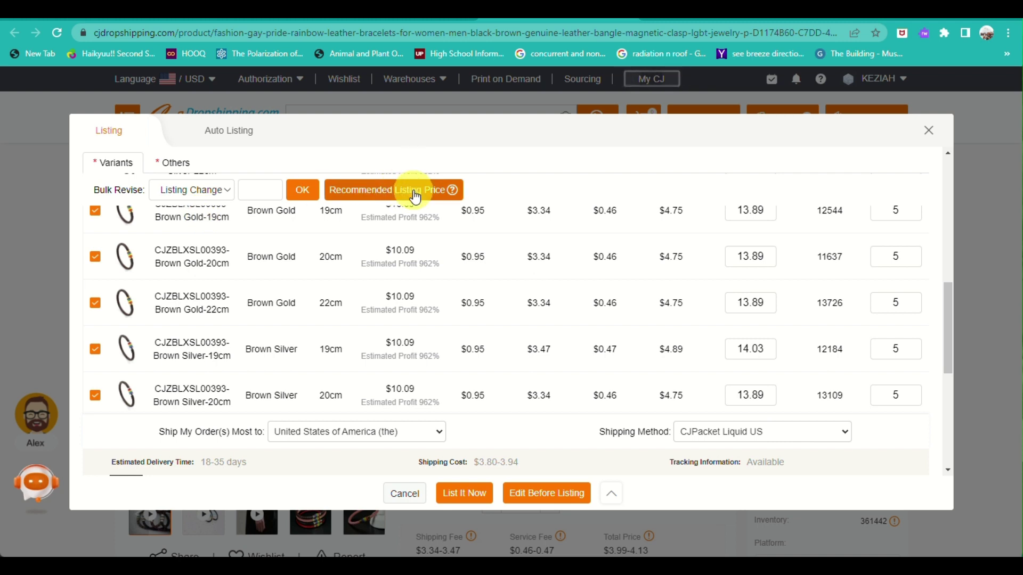
{"action": "scroll", "coordinate": [679, 333], "scroll_direction": "up", "scroll_amount": 10}
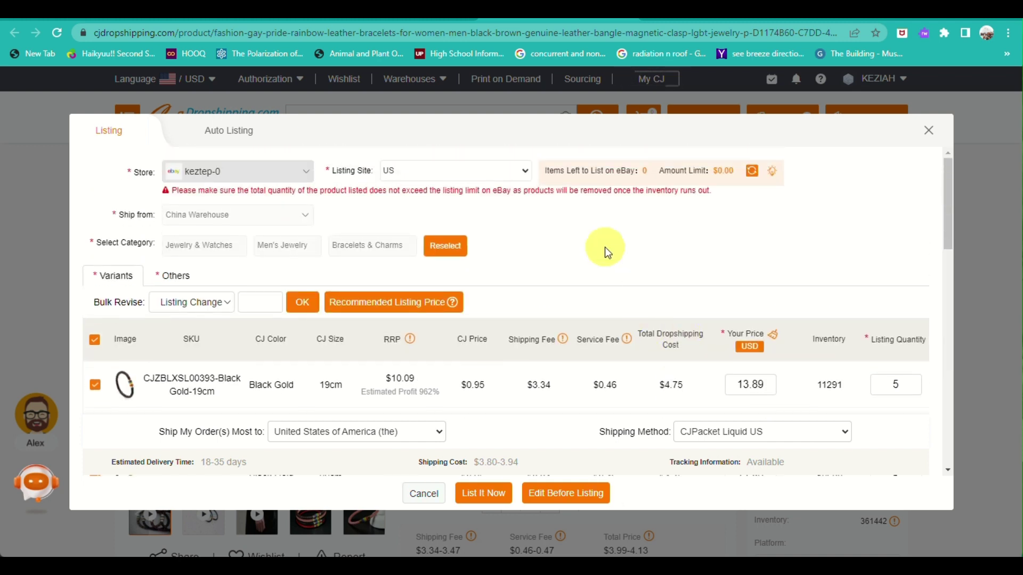
{"action": "scroll", "coordinate": [635, 291], "scroll_direction": "down", "scroll_amount": 3}
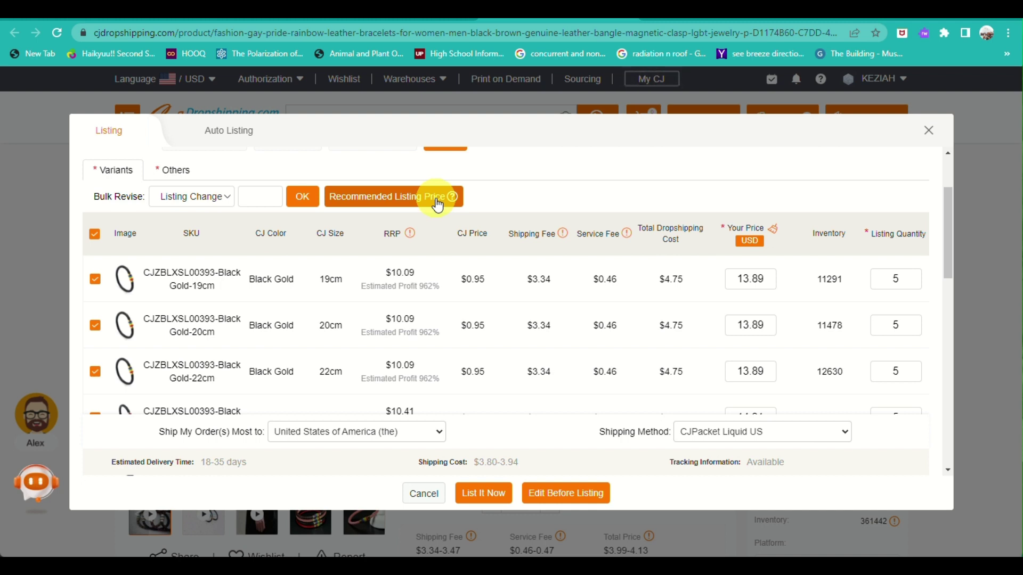
{"action": "triple_click", "coordinate": [437, 204]}
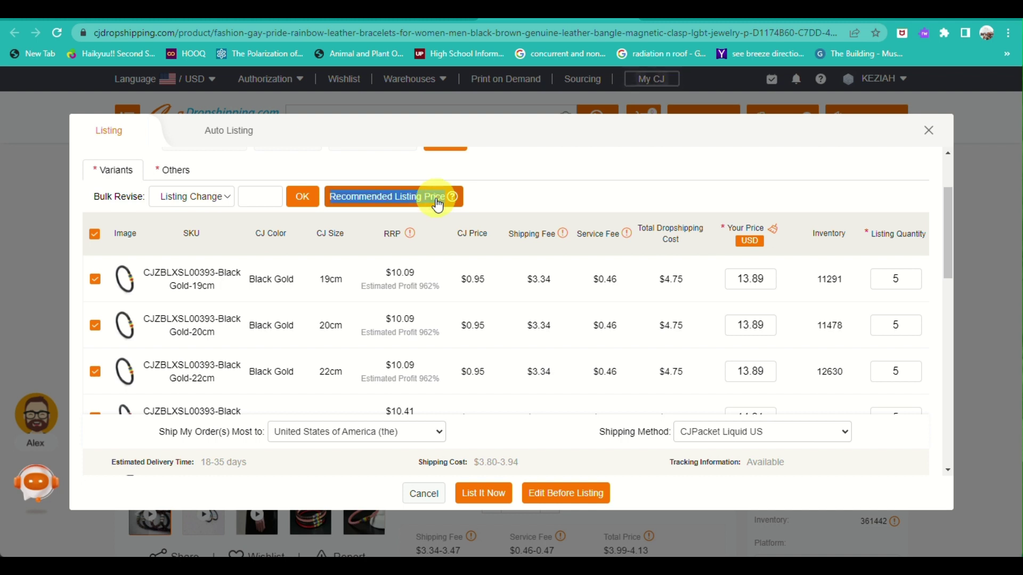
{"action": "left_click", "coordinate": [583, 183]}
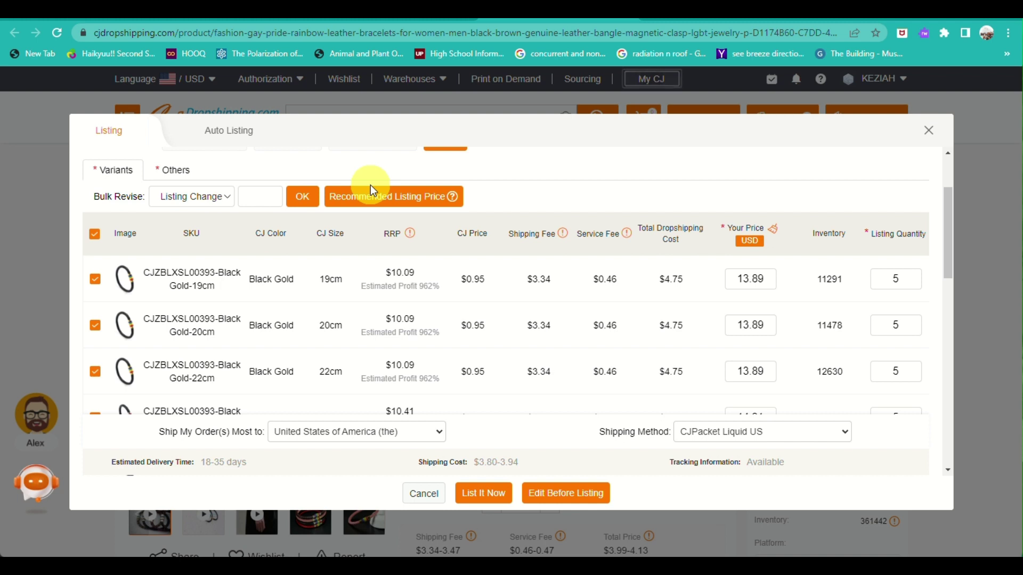
{"action": "type", "text": "50"}
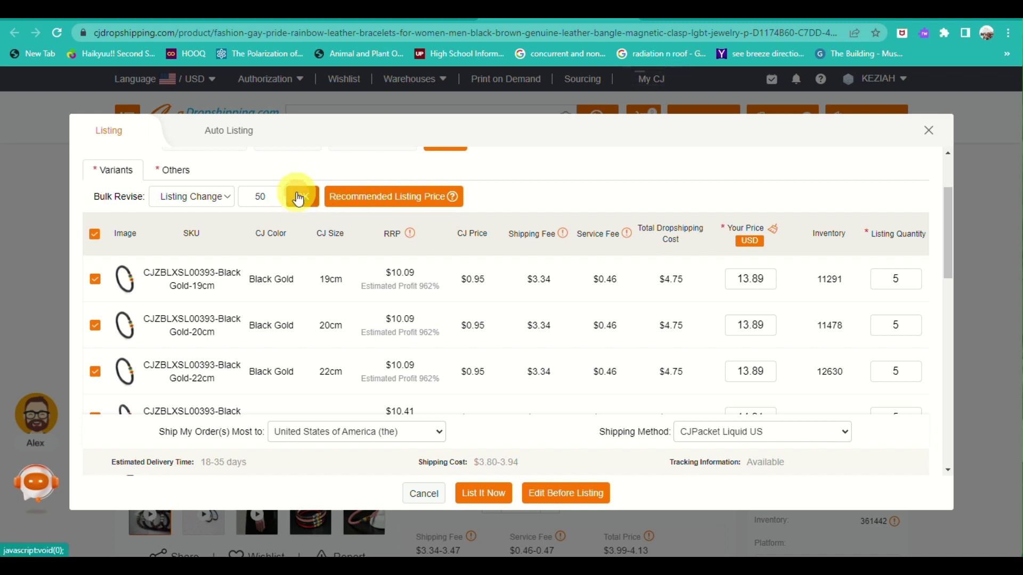
{"action": "left_click", "coordinate": [298, 197]}
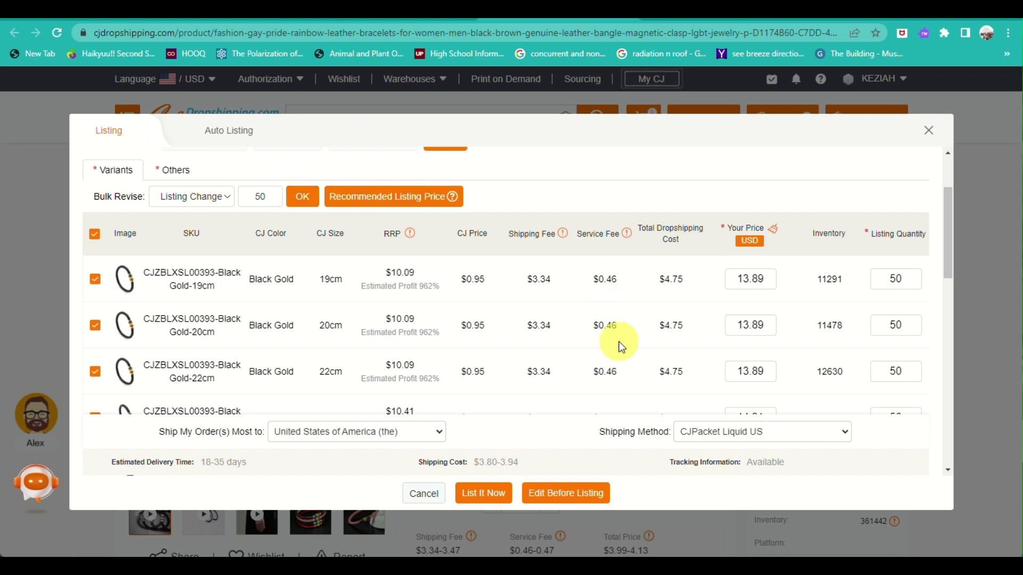
{"action": "scroll", "coordinate": [618, 341], "scroll_direction": "down", "scroll_amount": 5}
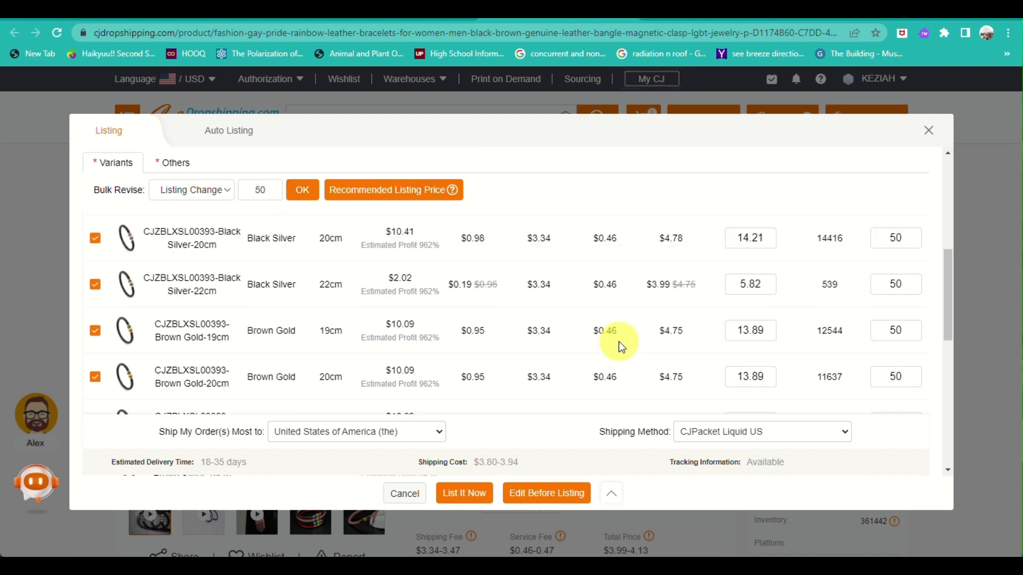
Step: Resubmit the bracelet listing and close the second Listing Failed error
{"action": "left_click", "coordinate": [472, 500]}
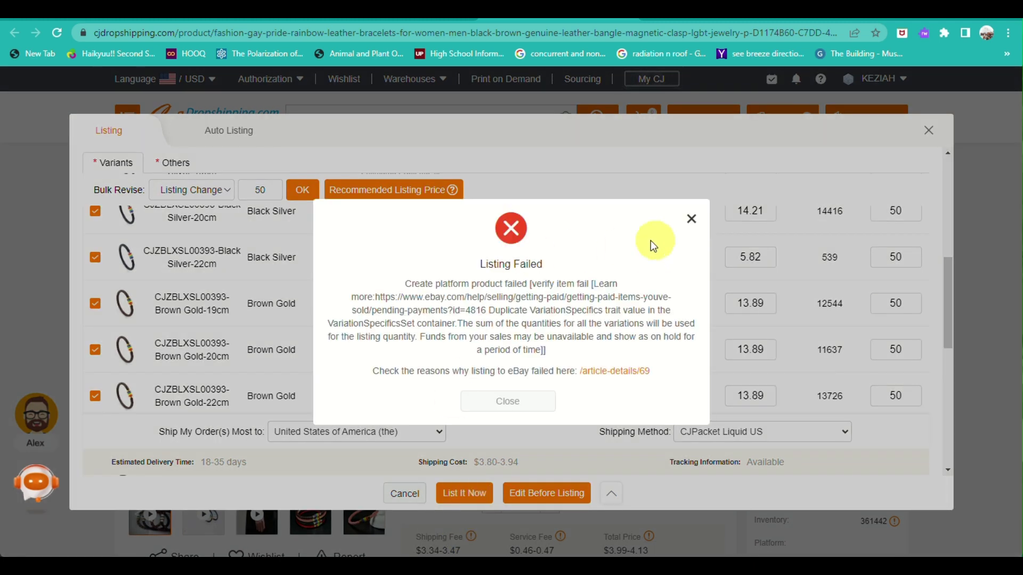
{"action": "left_click", "coordinate": [691, 217]}
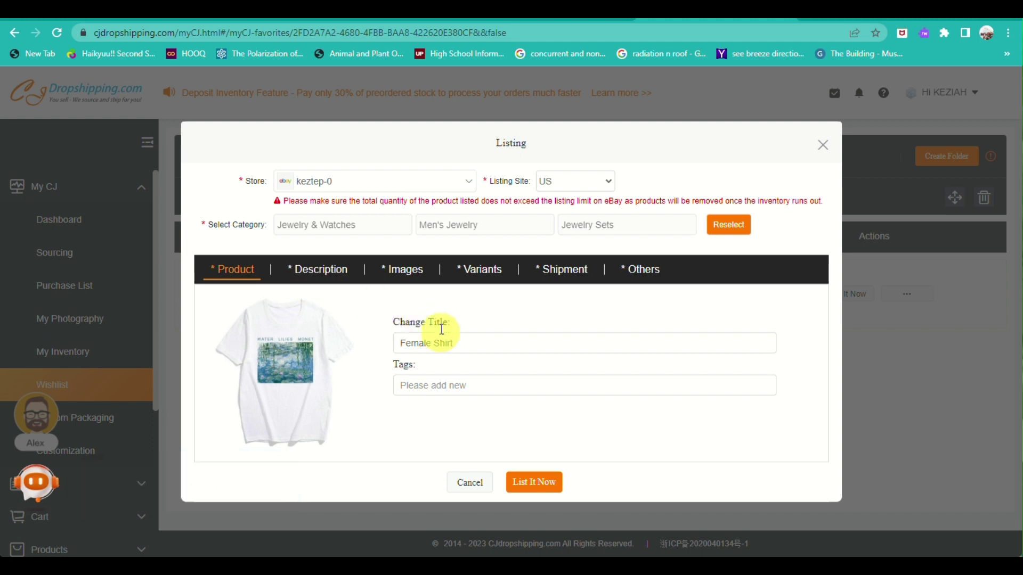
Step: Check the Female Shirt's Description, Images, Variants, Shipment and Others tabs, then submit the listing
{"action": "left_click", "coordinate": [459, 383]}
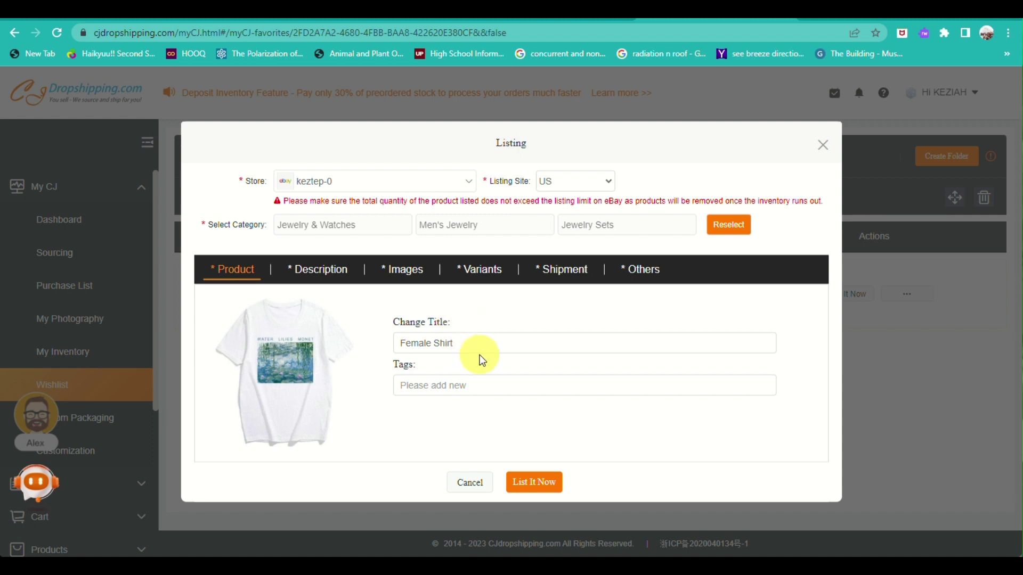
{"action": "left_click", "coordinate": [302, 274]}
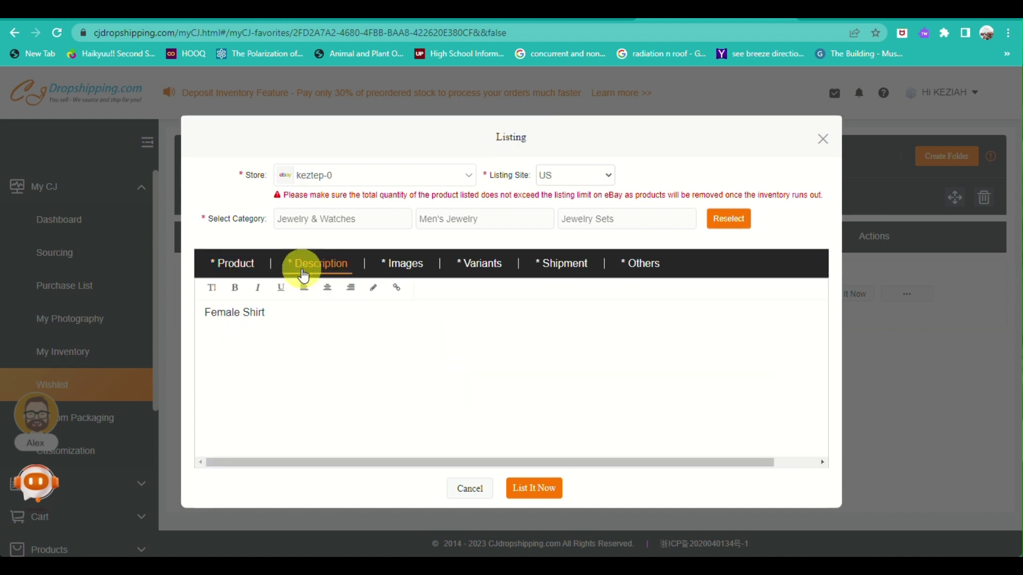
{"action": "left_click", "coordinate": [418, 265]}
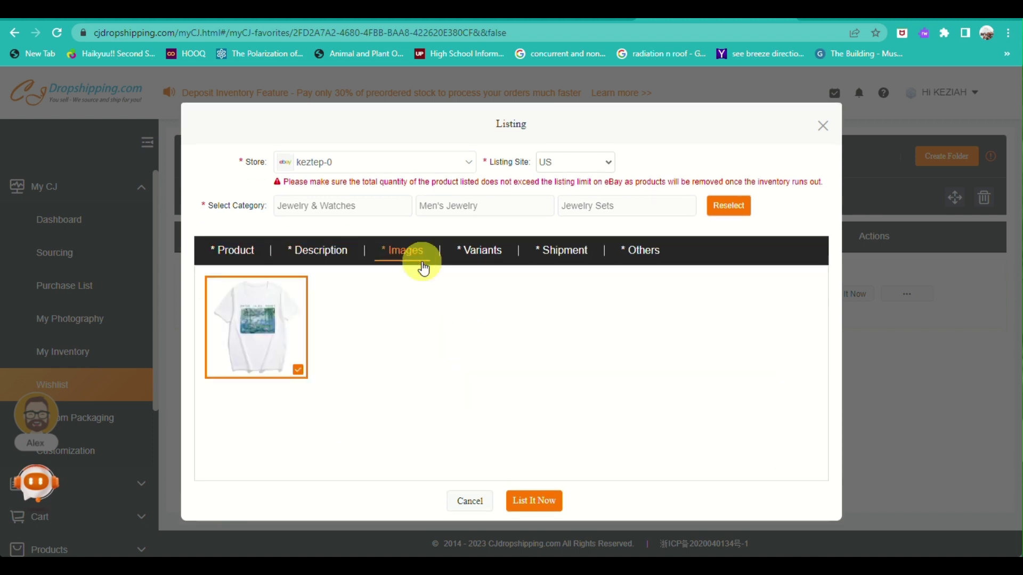
{"action": "left_click", "coordinate": [458, 262]}
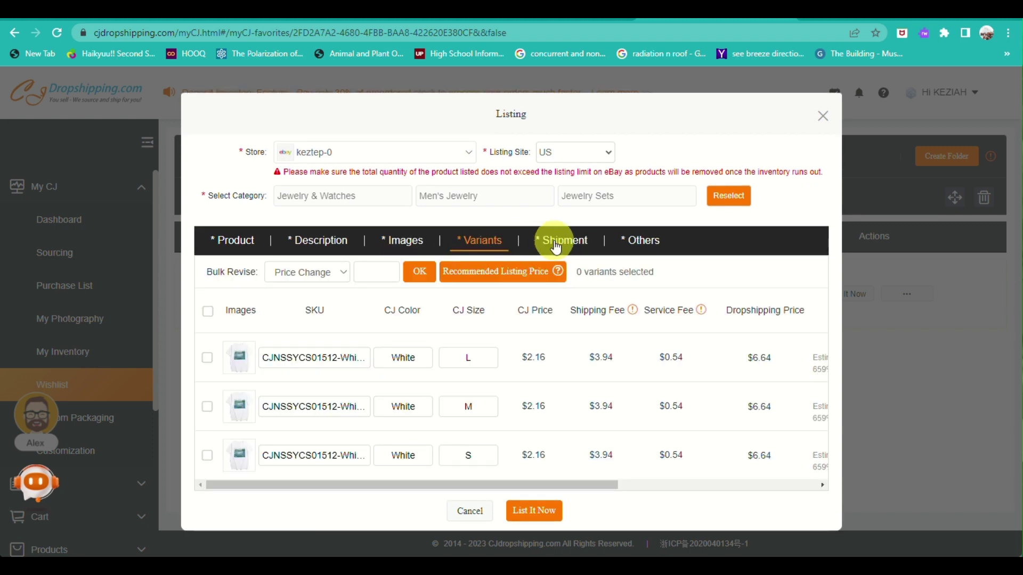
{"action": "left_click", "coordinate": [556, 246]}
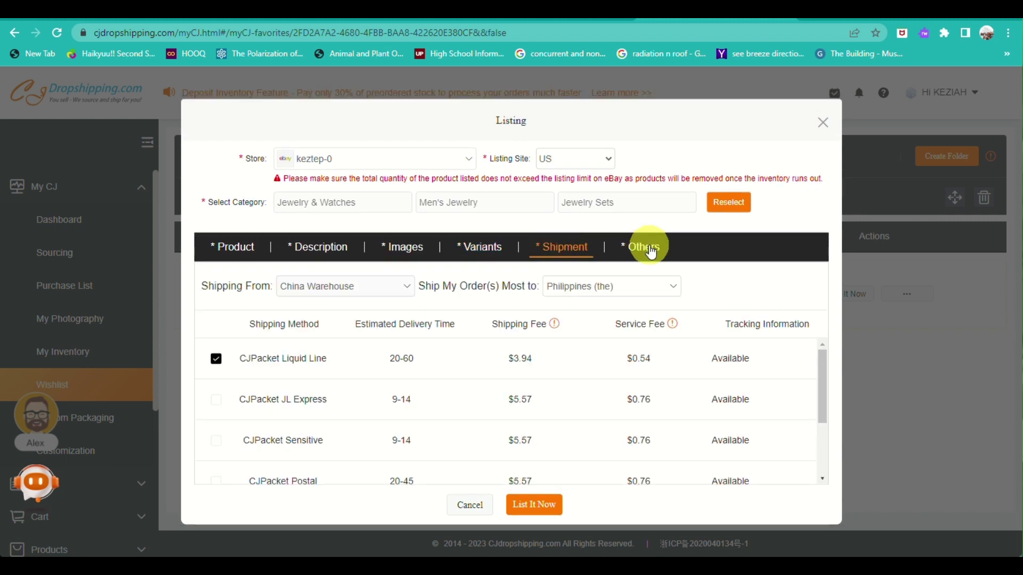
{"action": "left_click", "coordinate": [651, 250]}
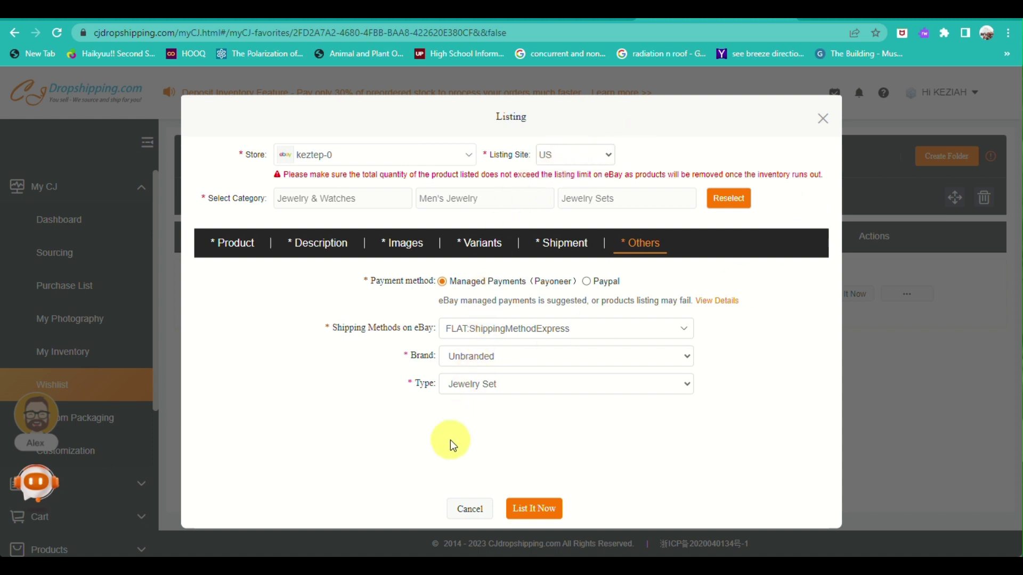
{"action": "left_click", "coordinate": [532, 512]}
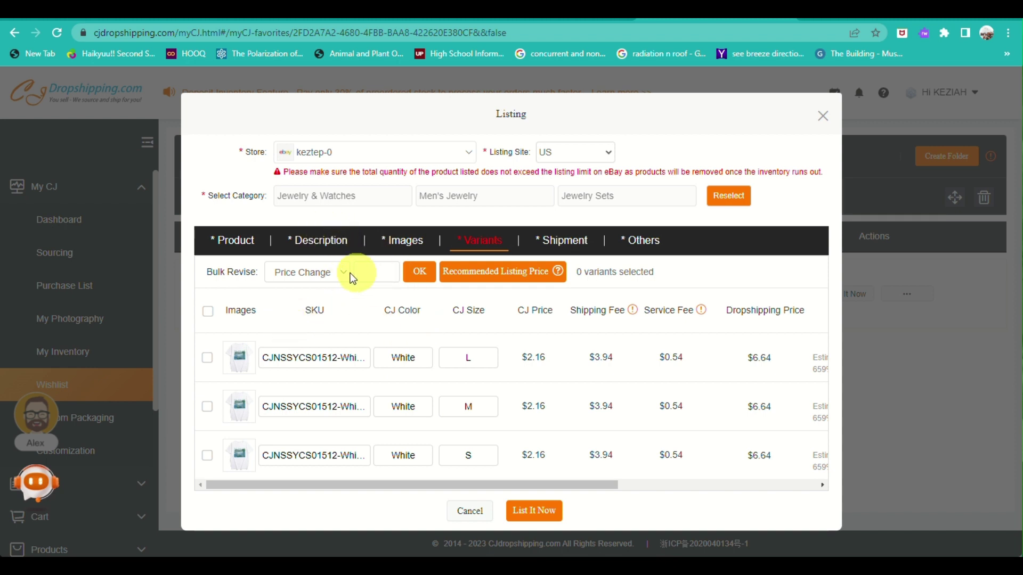
Step: Select all five shirt variants and switch Bulk Revise to Listing Change
{"action": "left_click", "coordinate": [478, 281]}
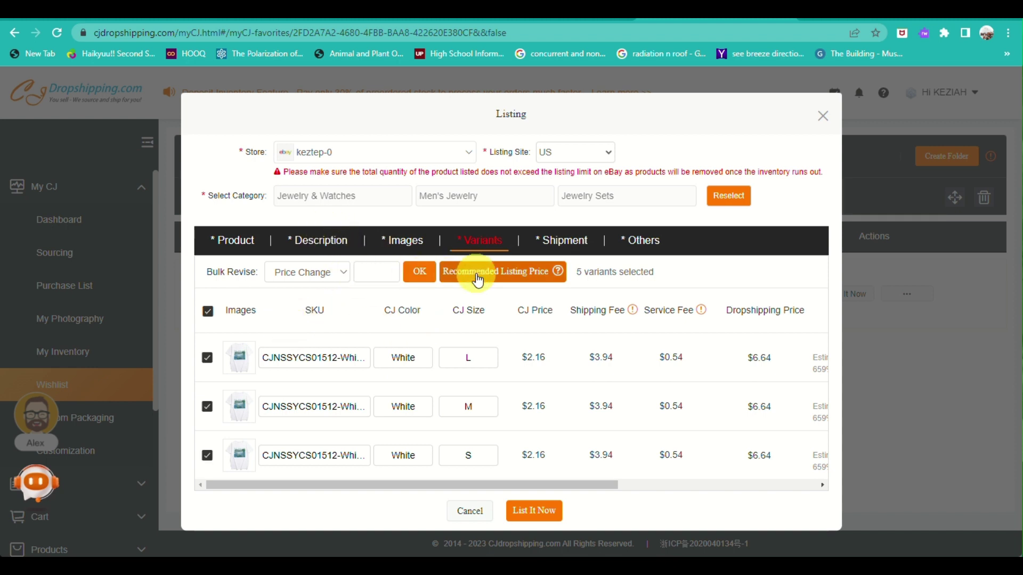
{"action": "left_click", "coordinate": [543, 514]}
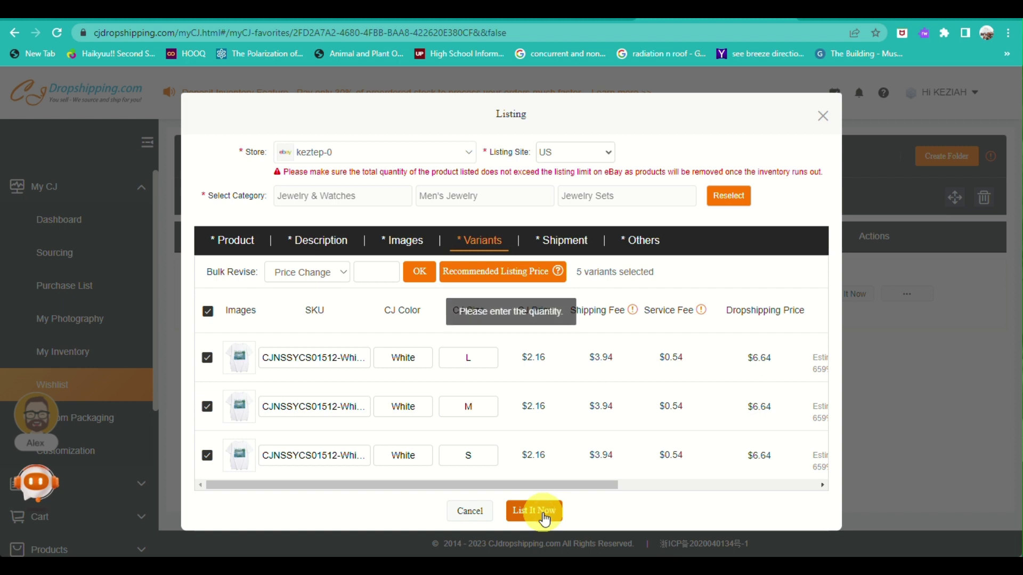
{"action": "left_click", "coordinate": [337, 270]}
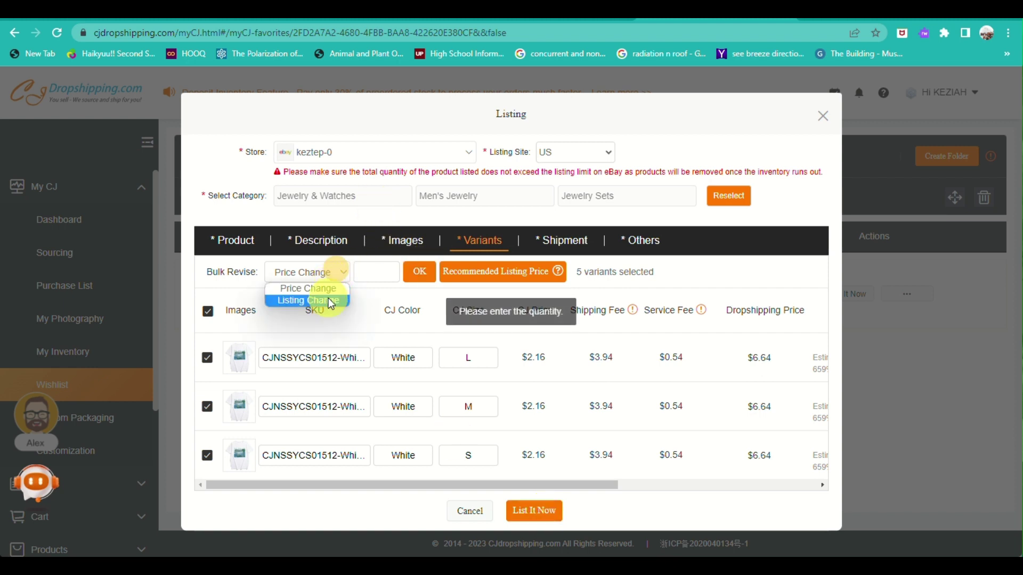
{"action": "left_click", "coordinate": [330, 302]}
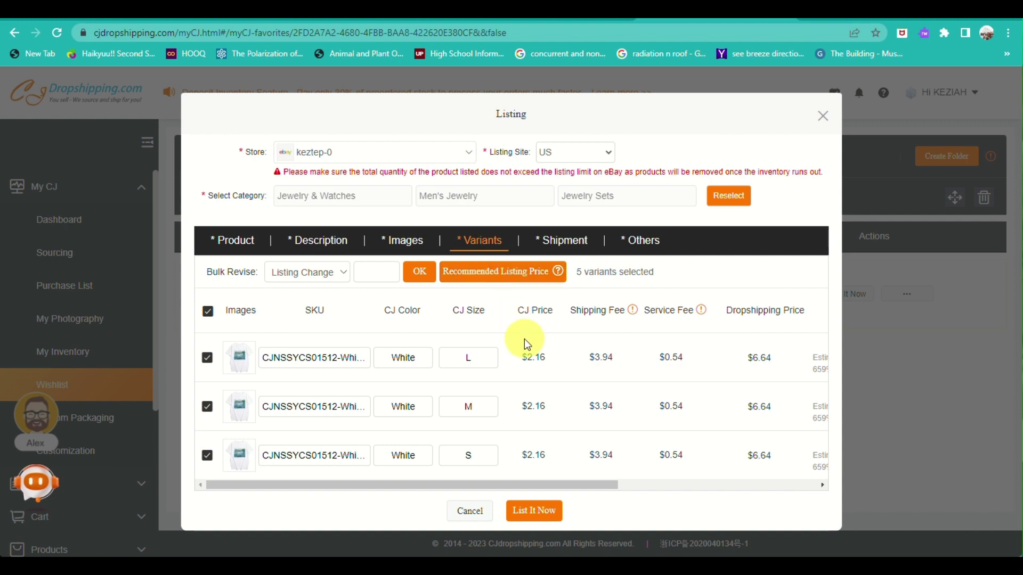
Step: Give every shirt variant a listing quantity of 100 and submit the listing to eBay
{"action": "scroll", "coordinate": [524, 339], "scroll_direction": "right", "scroll_amount": 5}
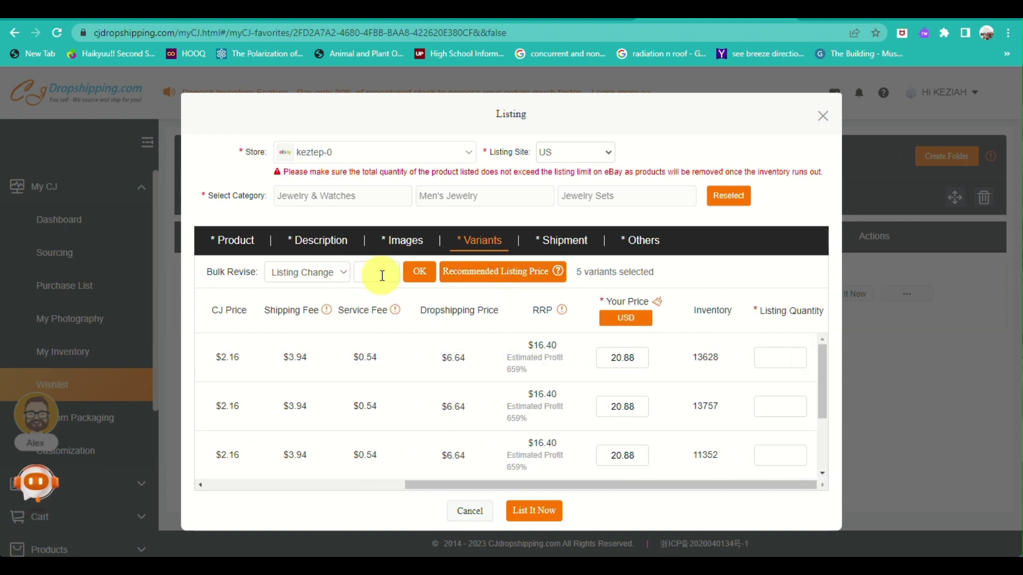
{"action": "left_click", "coordinate": [418, 271]}
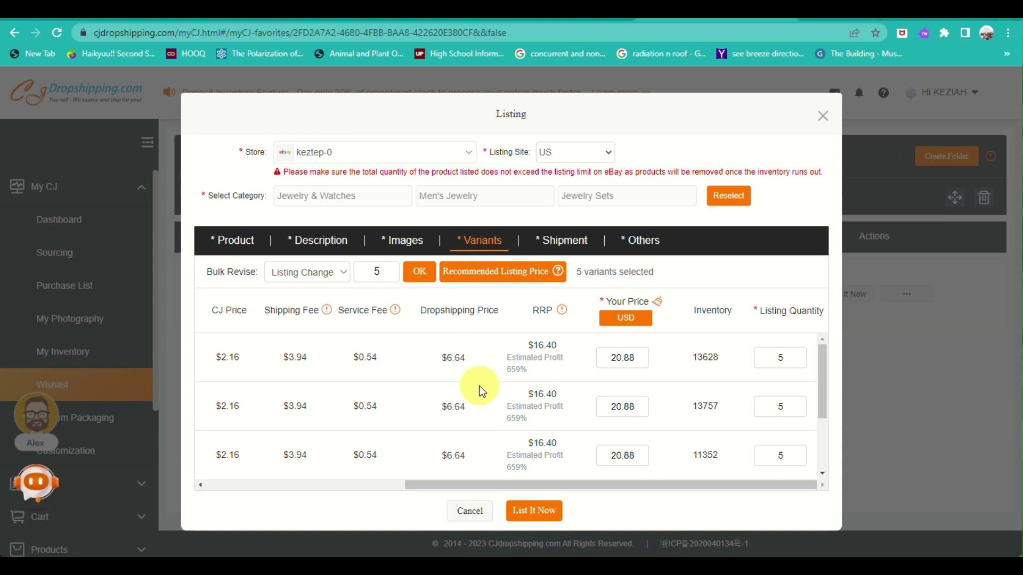
{"action": "left_click", "coordinate": [390, 278]}
{"action": "type", "text": "100"}
{"action": "left_click", "coordinate": [418, 274]}
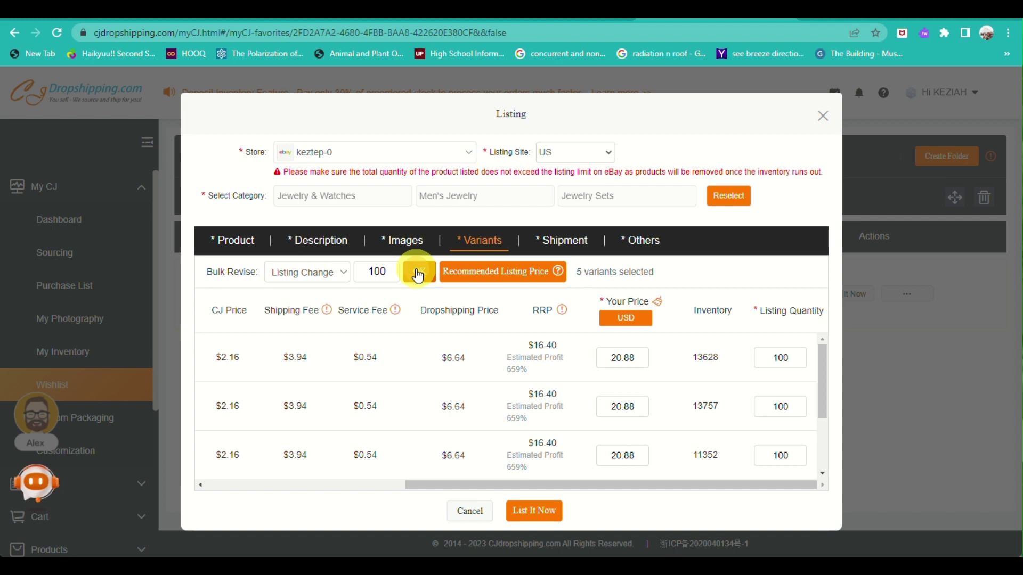
{"action": "left_click", "coordinate": [540, 510]}
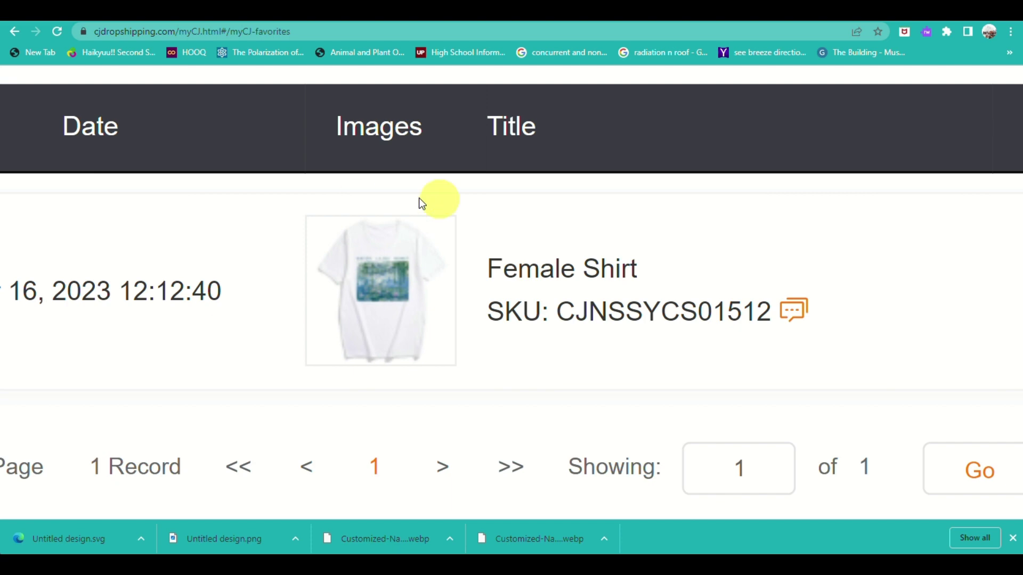
Step: Let the listing finish processing so the Wishlist reappears with the Female Shirt at $2.16
{"action": "mouse_move", "coordinate": [526, 244]}
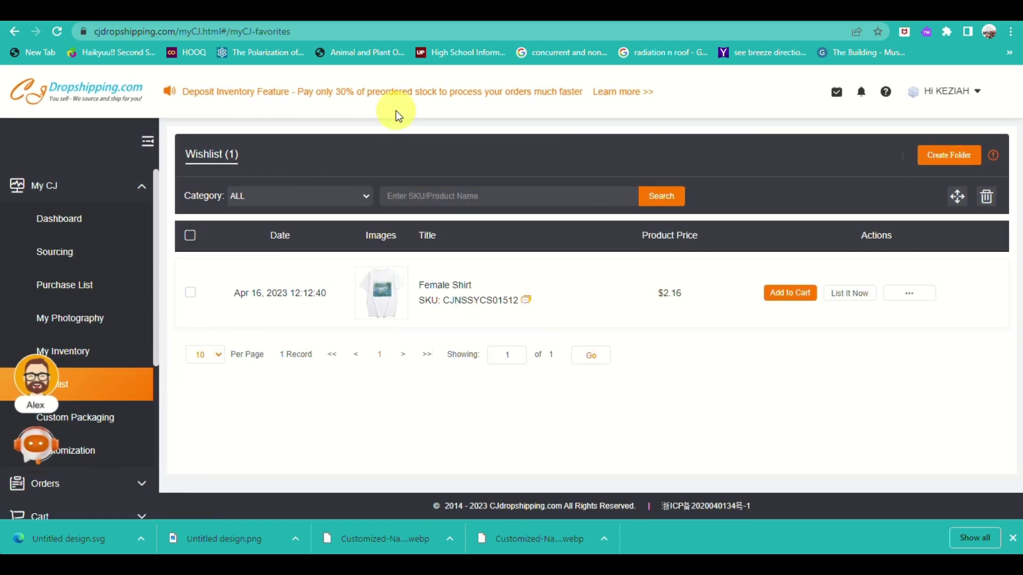
{"action": "mouse_move", "coordinate": [519, 214]}
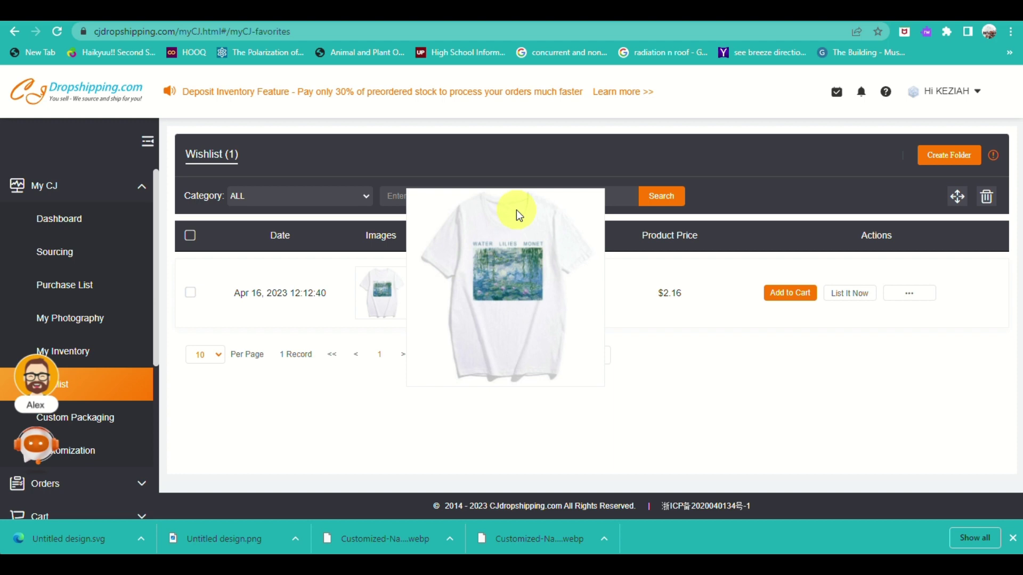